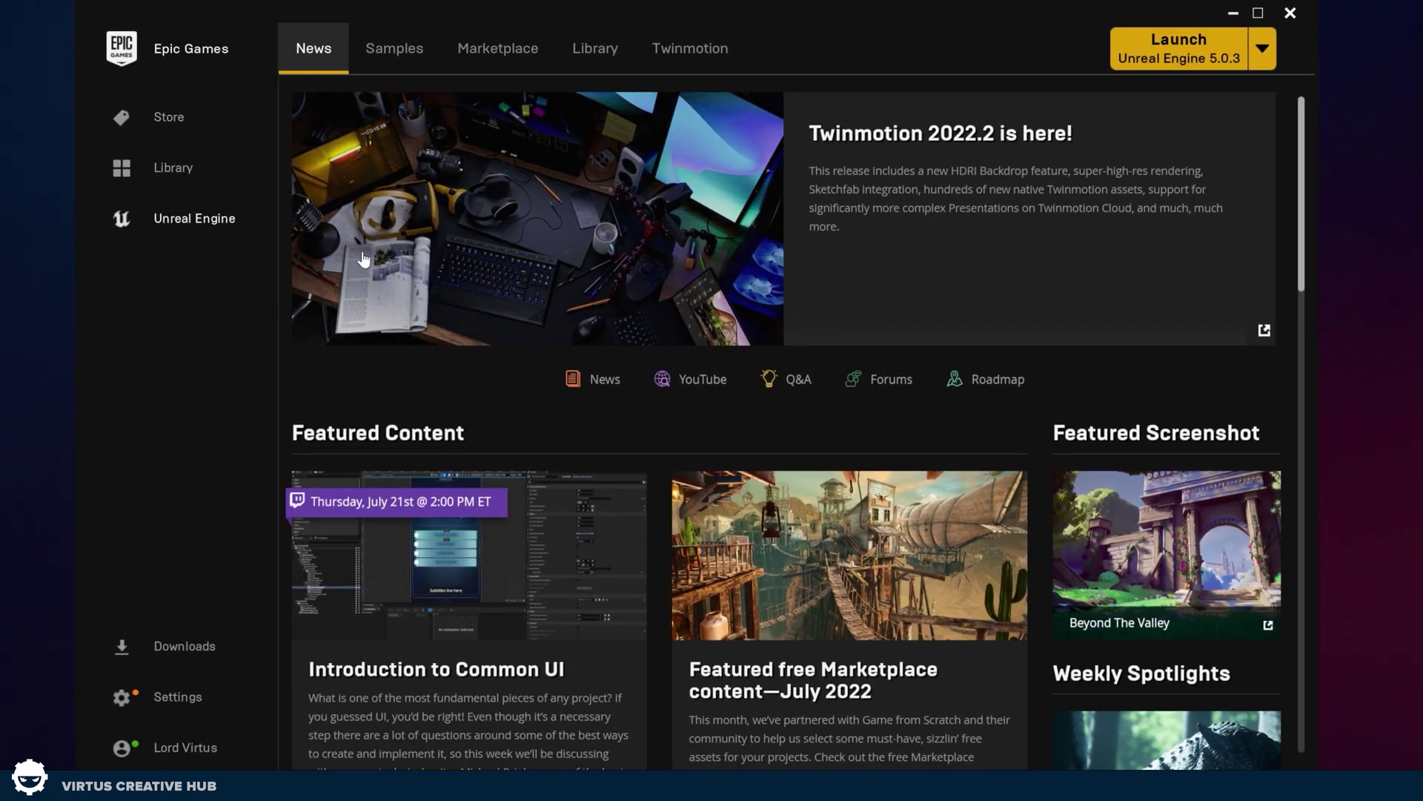
Step: Launch Unreal Engine 5.0.3 from the Epic Games library and create a blank Games project named VirtusDemo
{"action": "left_click", "coordinate": [620, 54]}
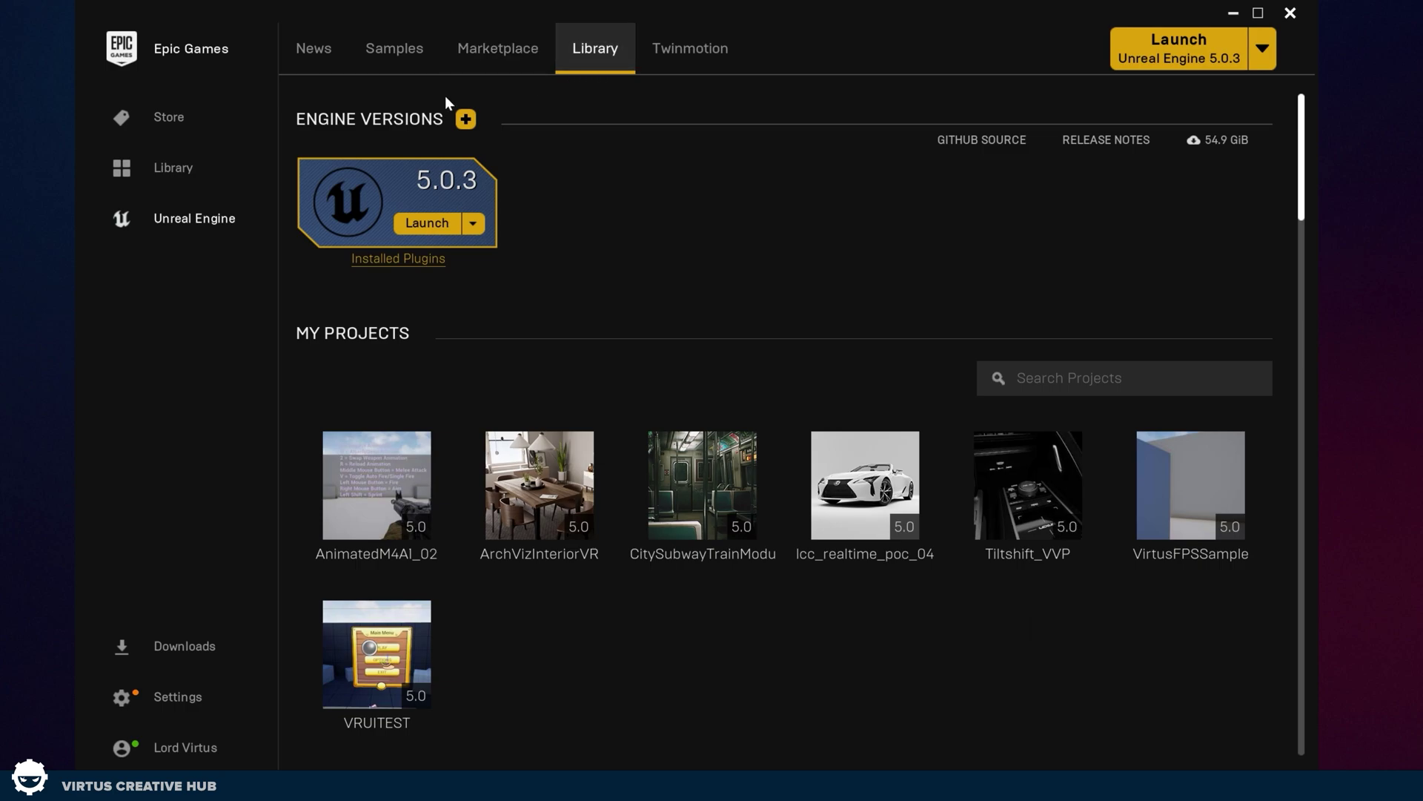
{"action": "left_click", "coordinate": [438, 231]}
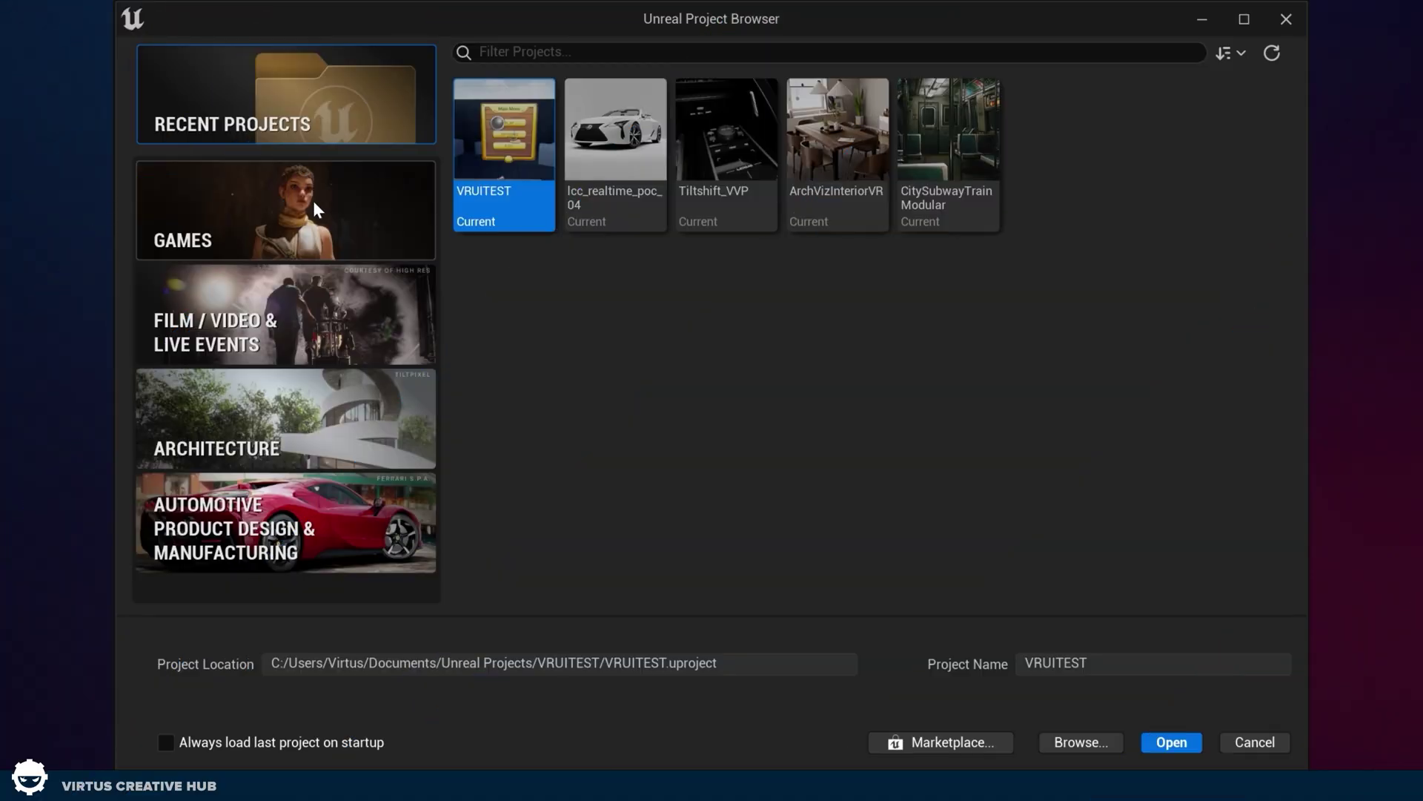
{"action": "left_click", "coordinate": [266, 233]}
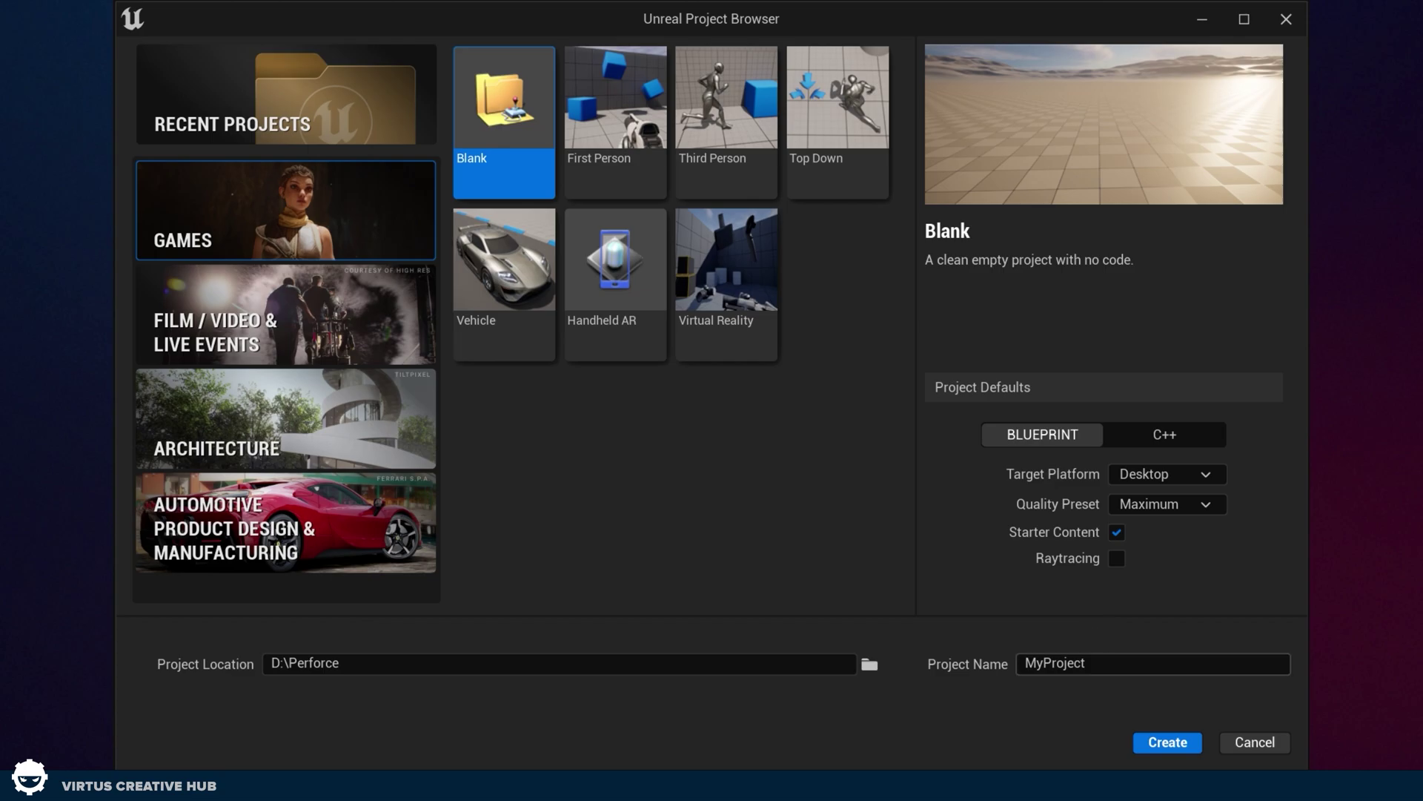
{"action": "type", "text": "VirtusDemo"}
{"action": "left_click", "coordinate": [1179, 749]}
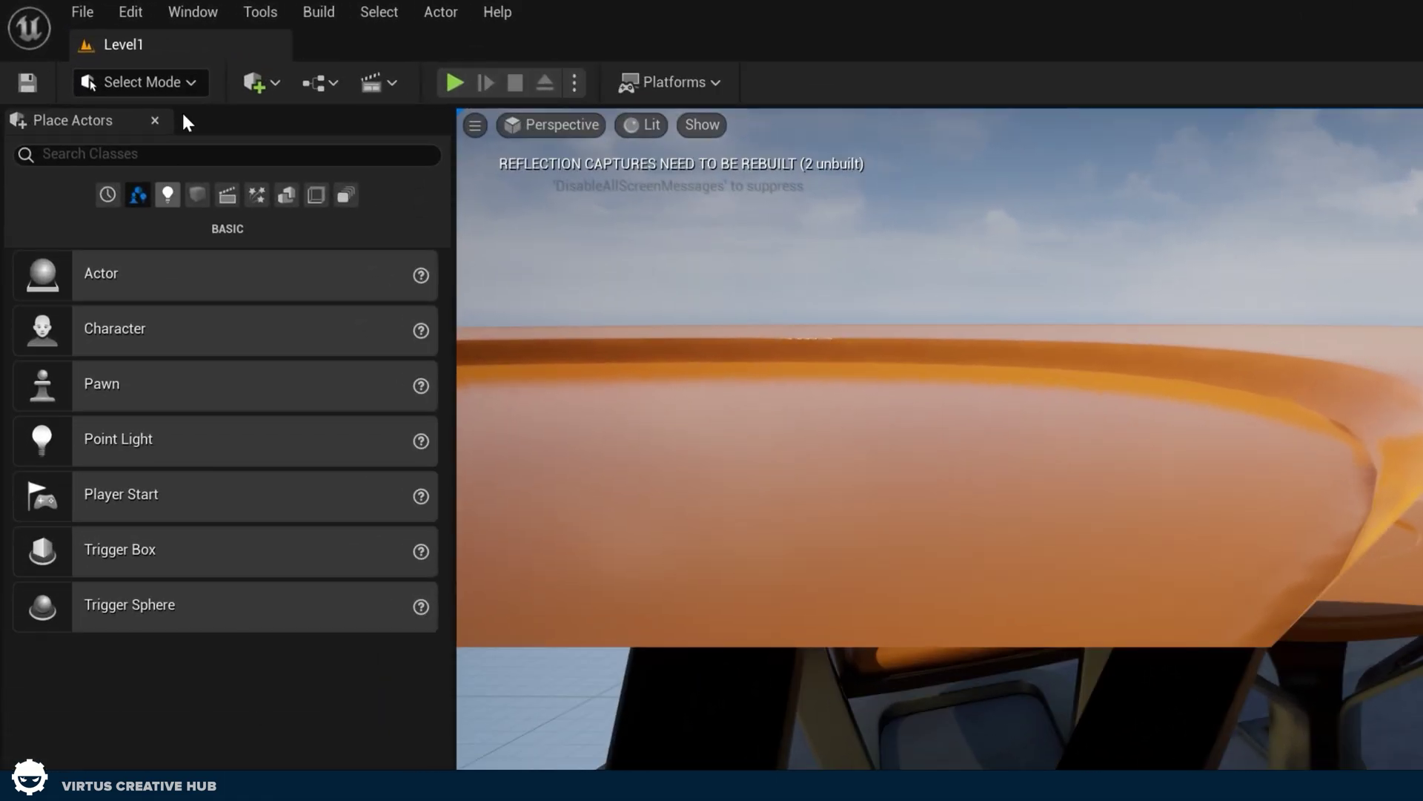
Step: Load the UE4 Classic Layout for the editor
{"action": "left_click", "coordinate": [111, 6]}
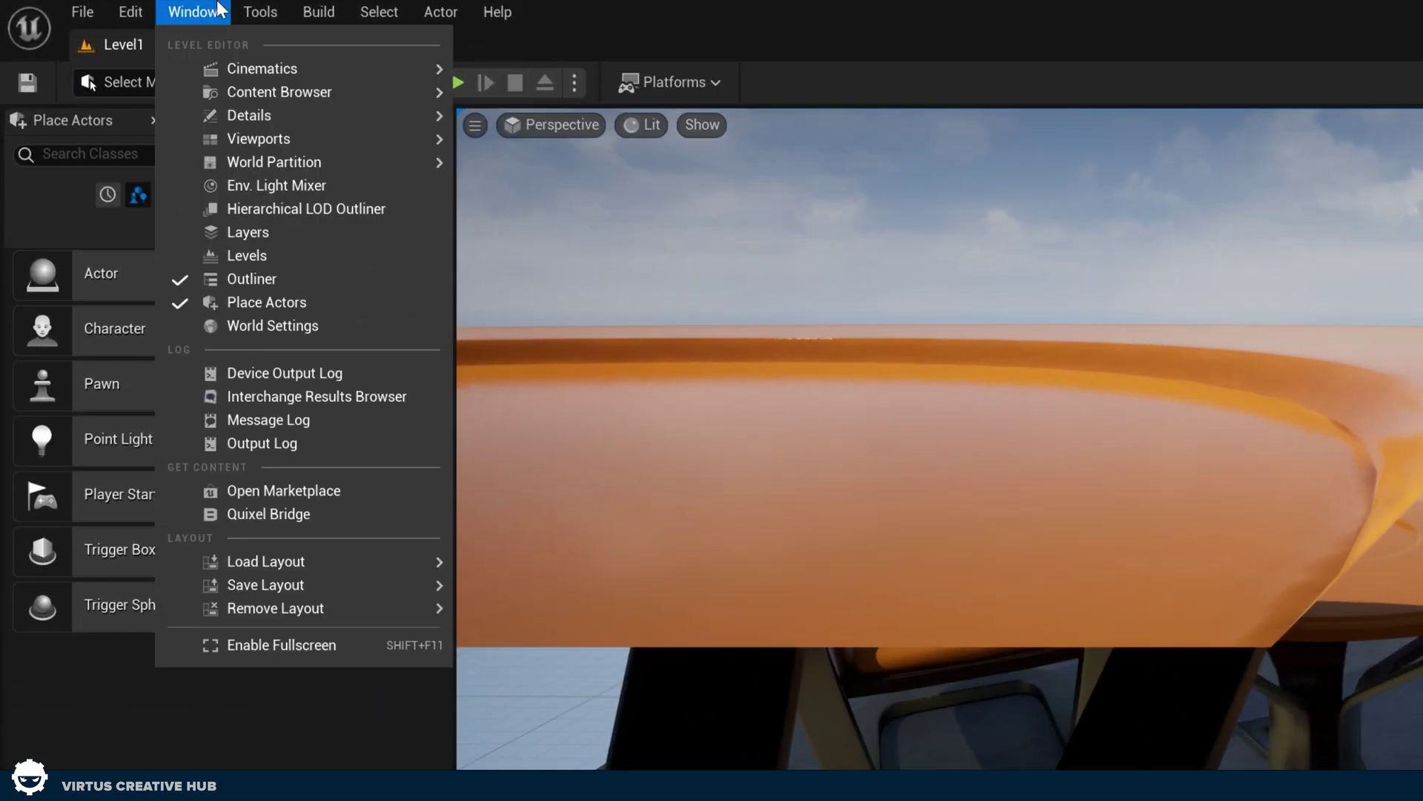
{"action": "mouse_move", "coordinate": [223, 557]}
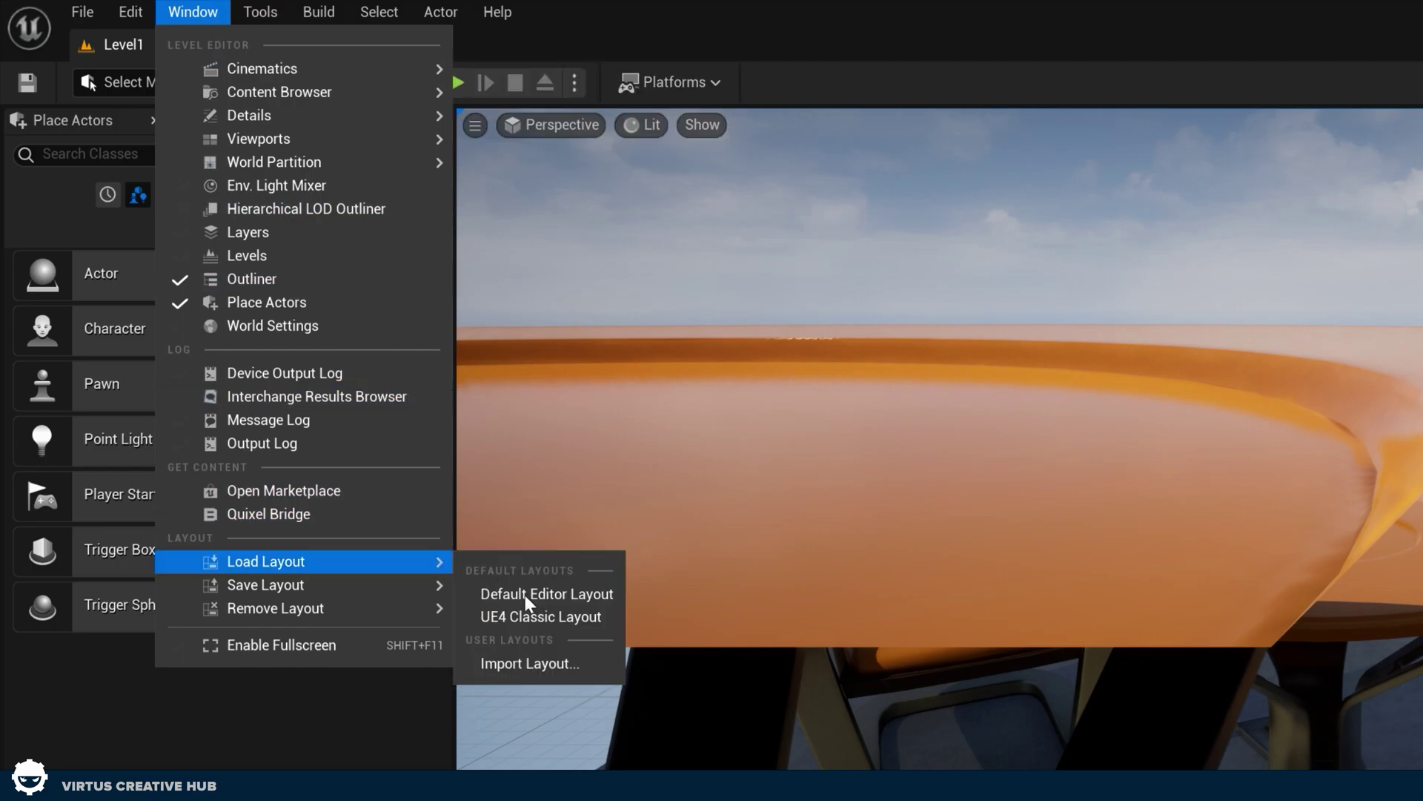
{"action": "left_click", "coordinate": [554, 620]}
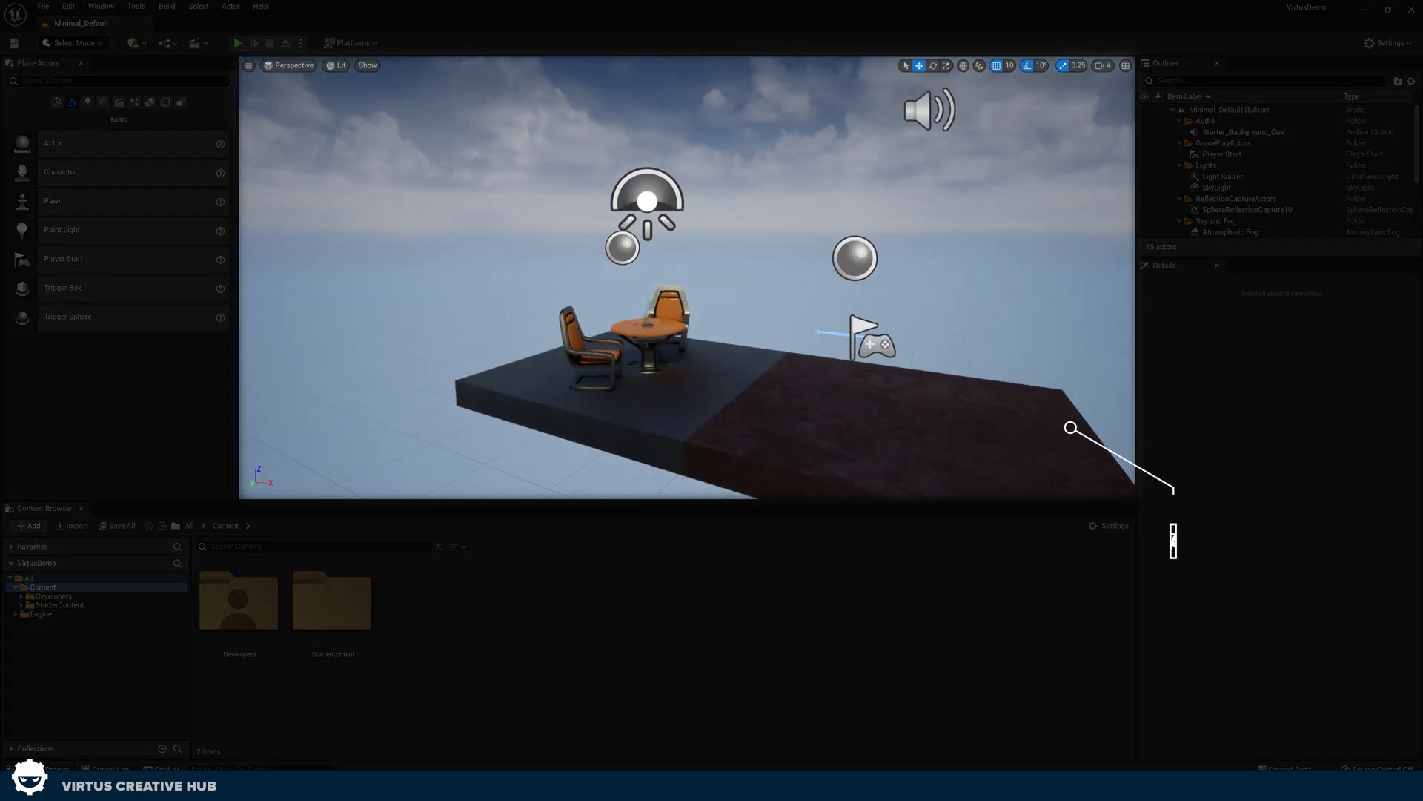
Step: Select the chair on the far side of the table and examine its properties
{"action": "scroll", "coordinate": [585, 271], "scroll_direction": "up", "scroll_amount": 5}
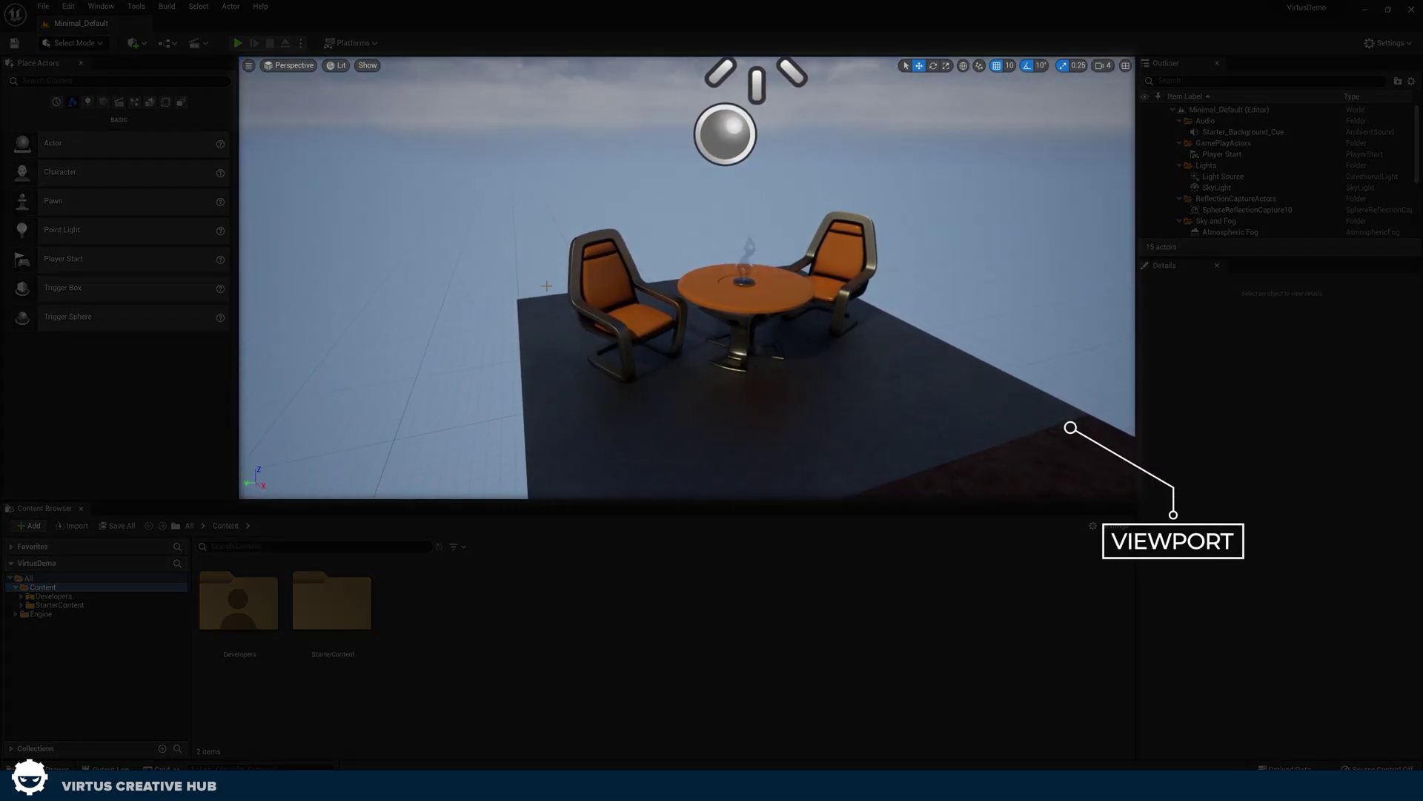
{"action": "right_click_drag", "start_coordinate": [585, 271], "coordinate": [585, 270]}
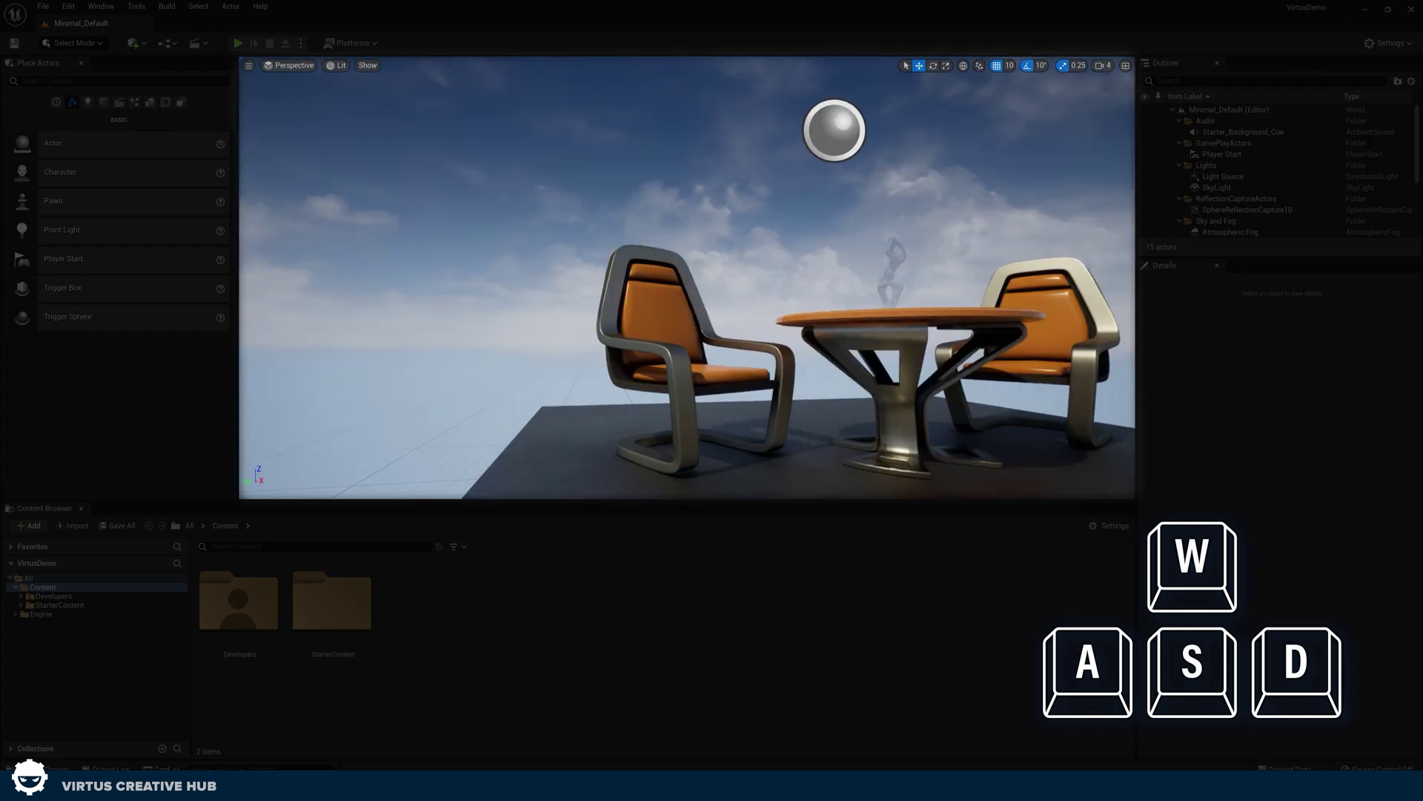
{"action": "right_click_drag", "start_coordinate": [627, 344], "coordinate": [628, 344]}
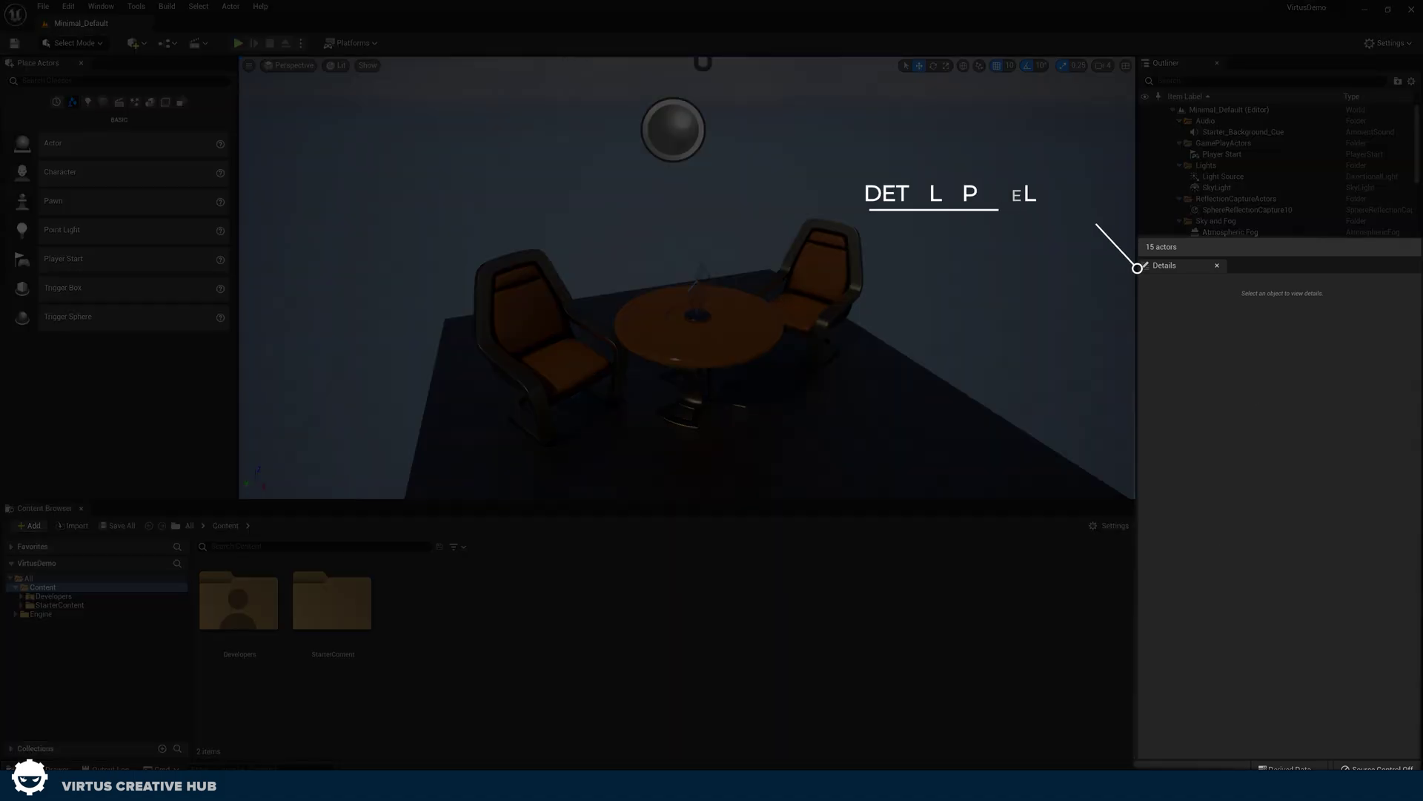
{"action": "left_click", "coordinate": [779, 295]}
{"action": "left_click", "coordinate": [787, 307]}
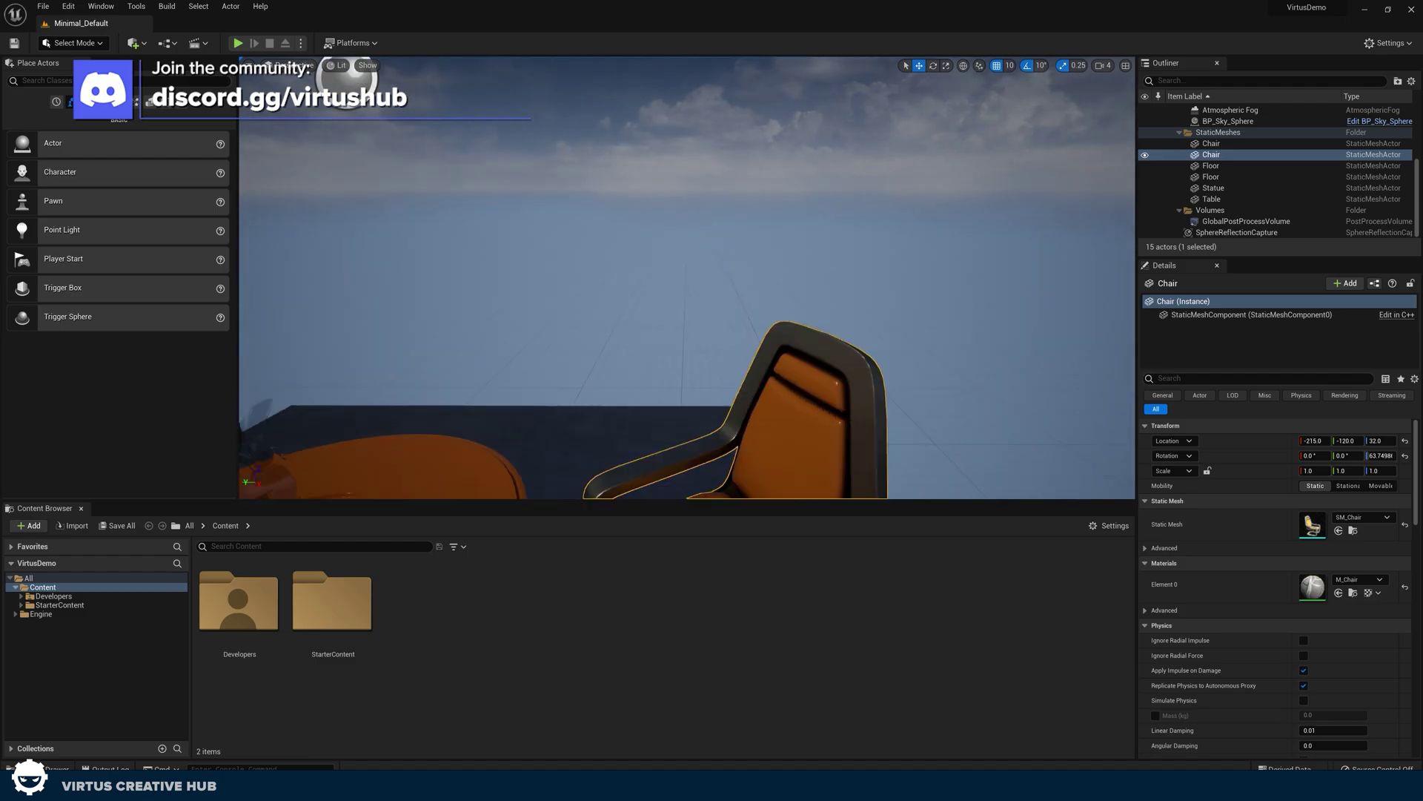
Step: Try changing the X location of the table between the chairs and undo the change
{"action": "left_click", "coordinate": [666, 303]}
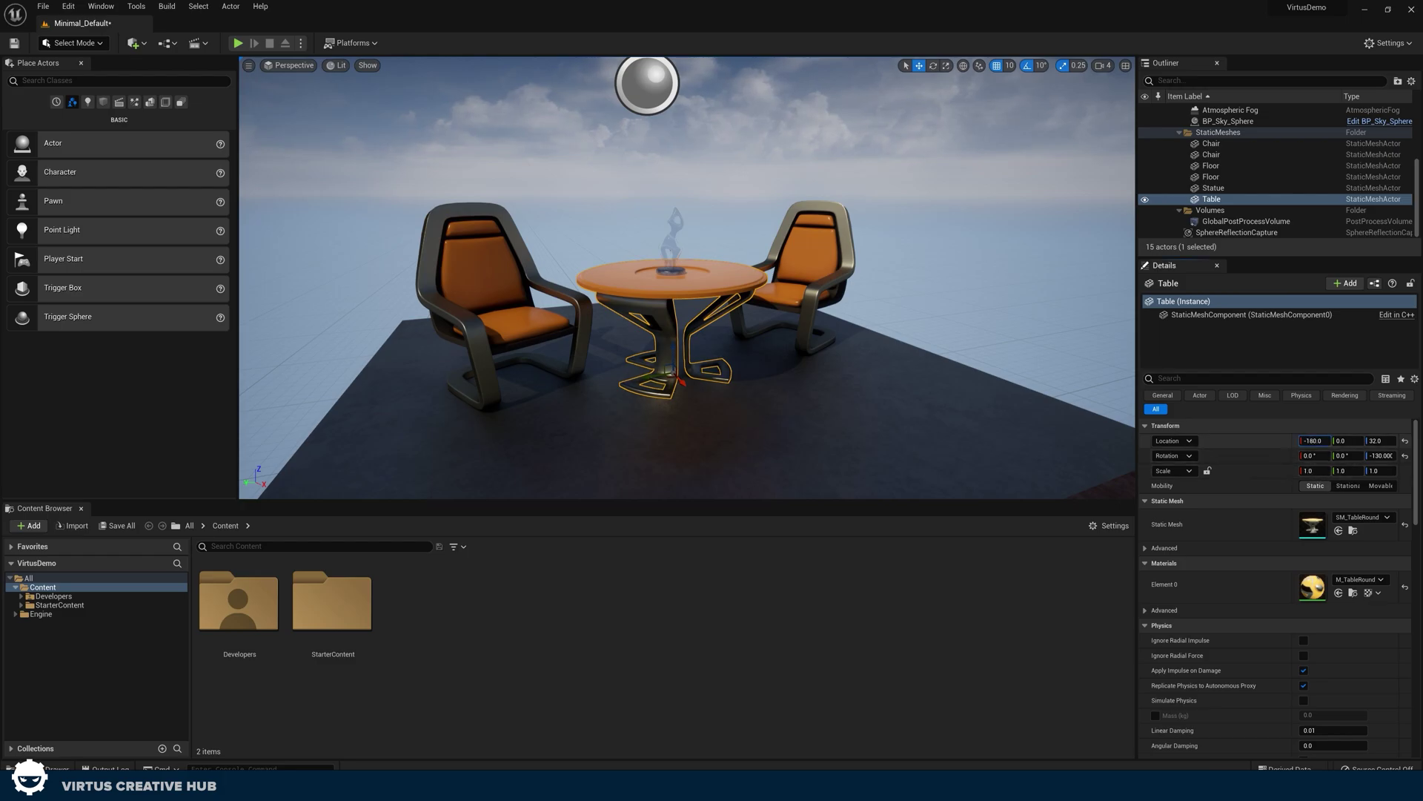
{"action": "mouse_move", "coordinate": [1311, 441]}
{"action": "left_mouse_down"}
{"action": "mouse_move", "coordinate": [1260, 440]}
{"action": "mouse_move", "coordinate": [1308, 441]}
{"action": "left_mouse_up"}
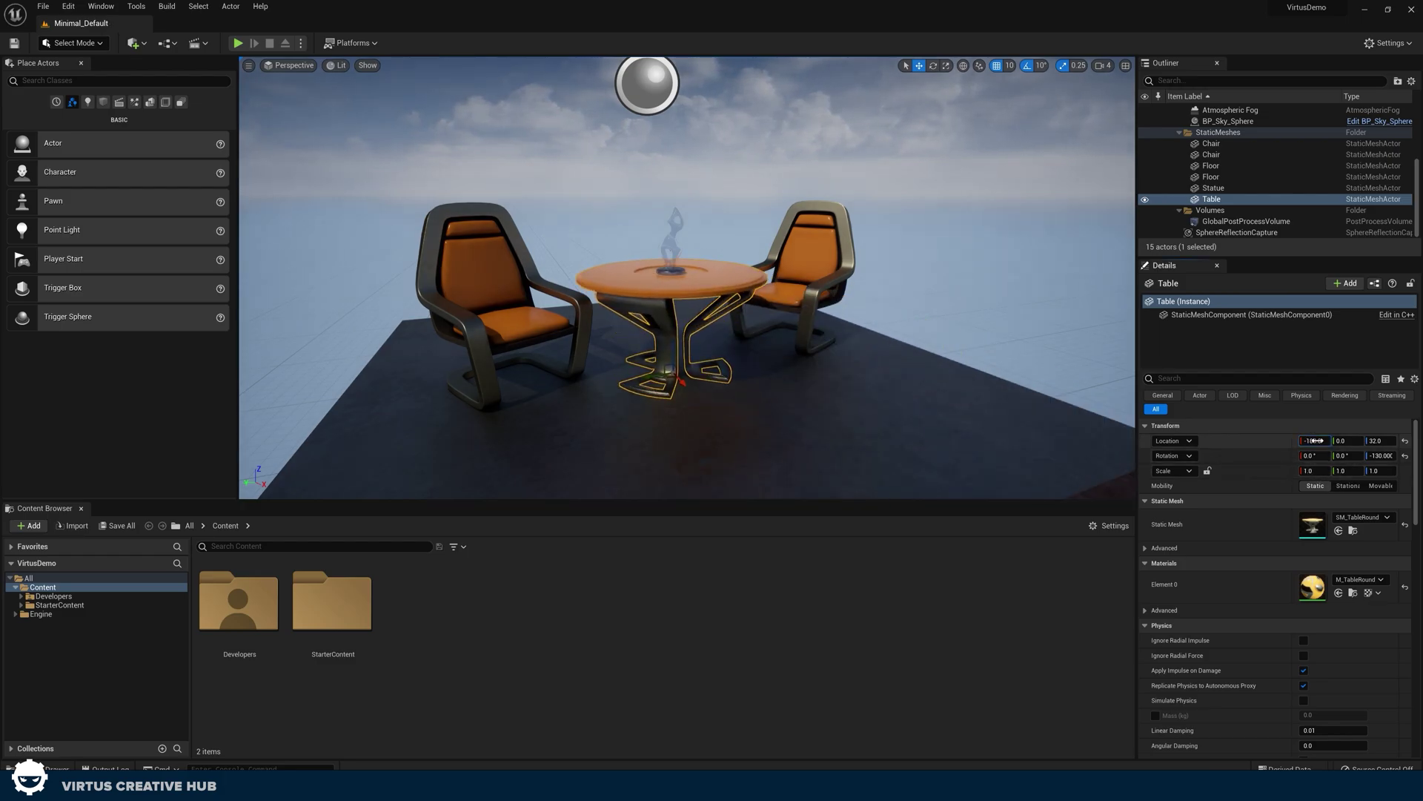
{"action": "key", "text": "ctrl+z"}
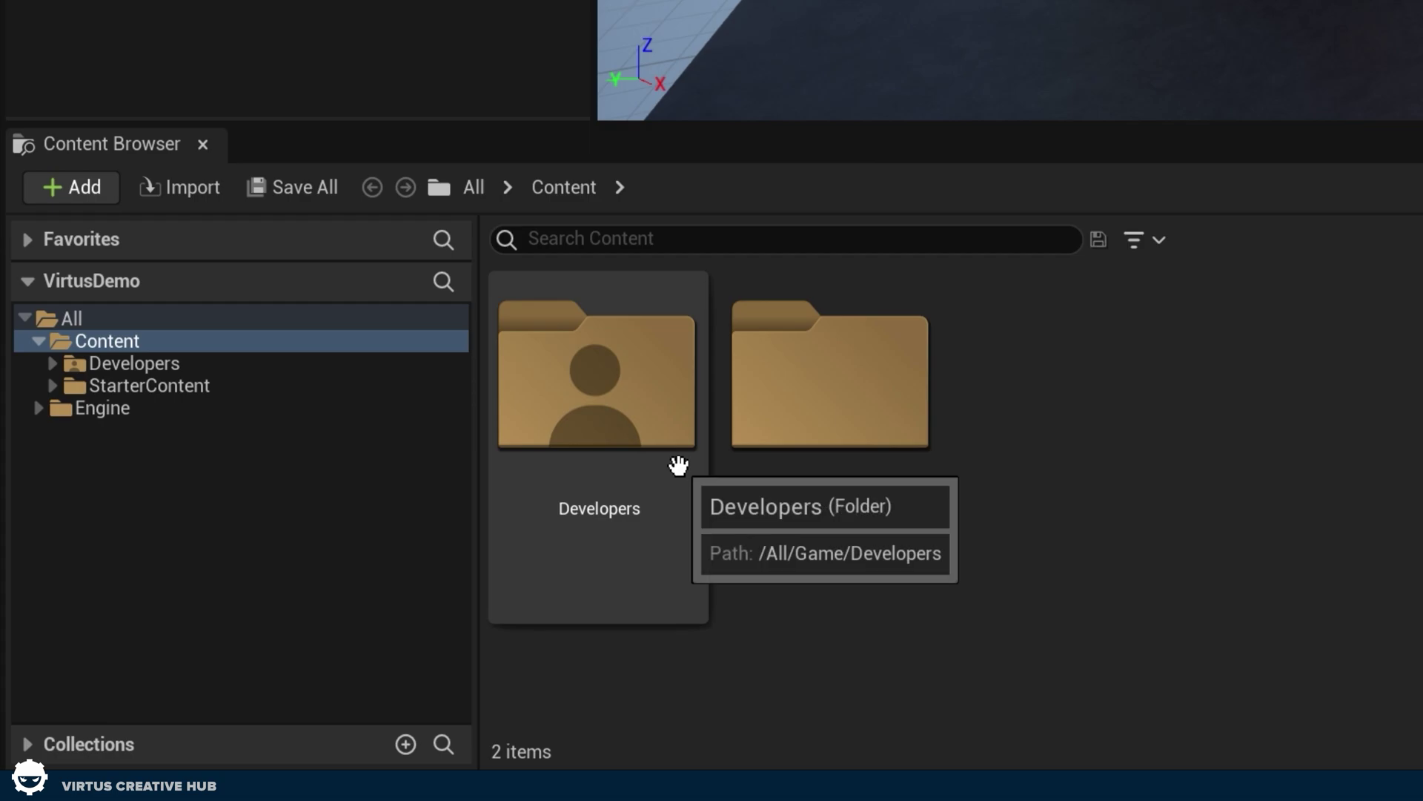
Step: Place the SM_TableRound prop from the StarterContent Props folder on the platform beside the existing table, at about X 20, Y 50, Z 30
{"action": "left_click", "coordinate": [206, 387]}
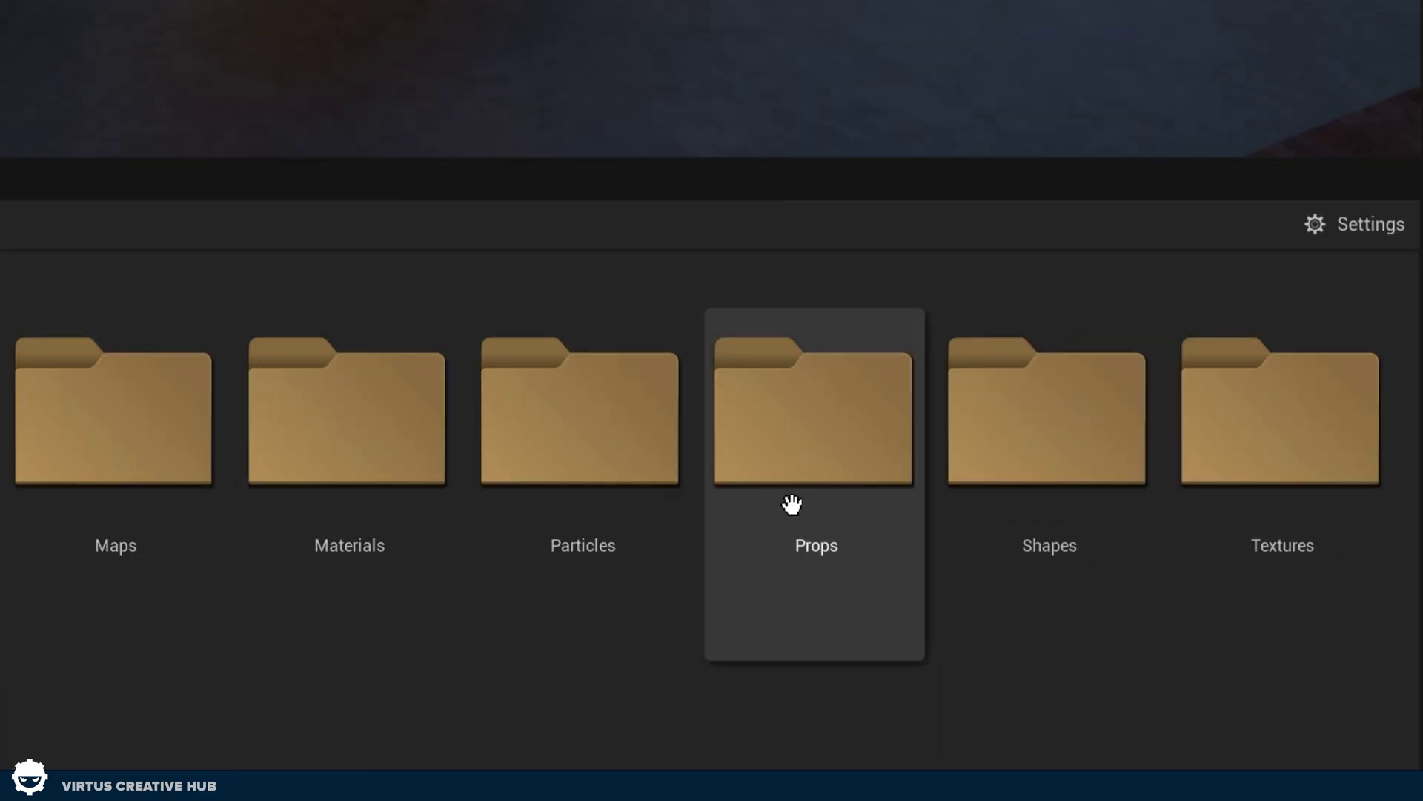
{"action": "double_click", "coordinate": [792, 504]}
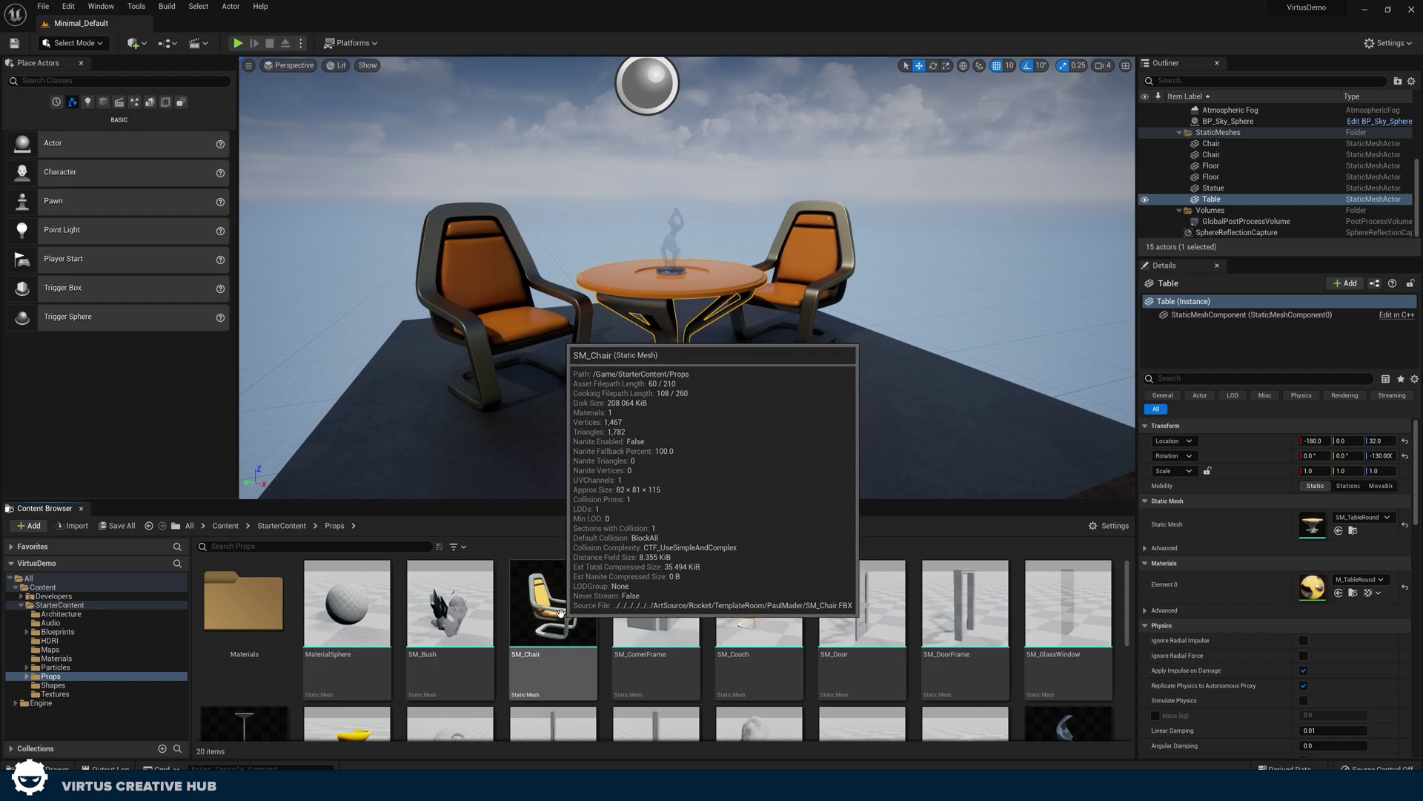
{"action": "scroll", "coordinate": [716, 613], "scroll_direction": "down", "scroll_amount": 5}
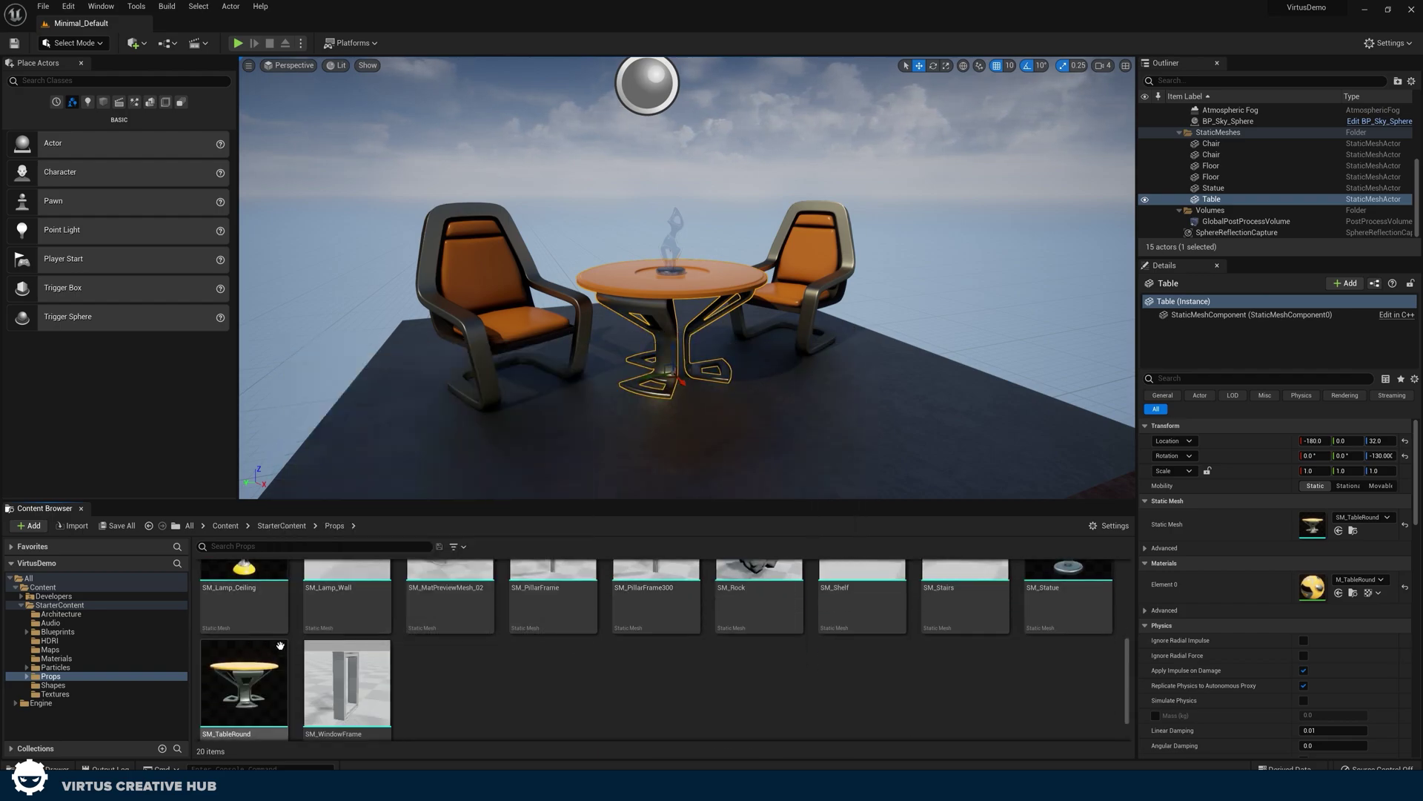
{"action": "right_click_drag", "start_coordinate": [593, 296], "coordinate": [741, 341]}
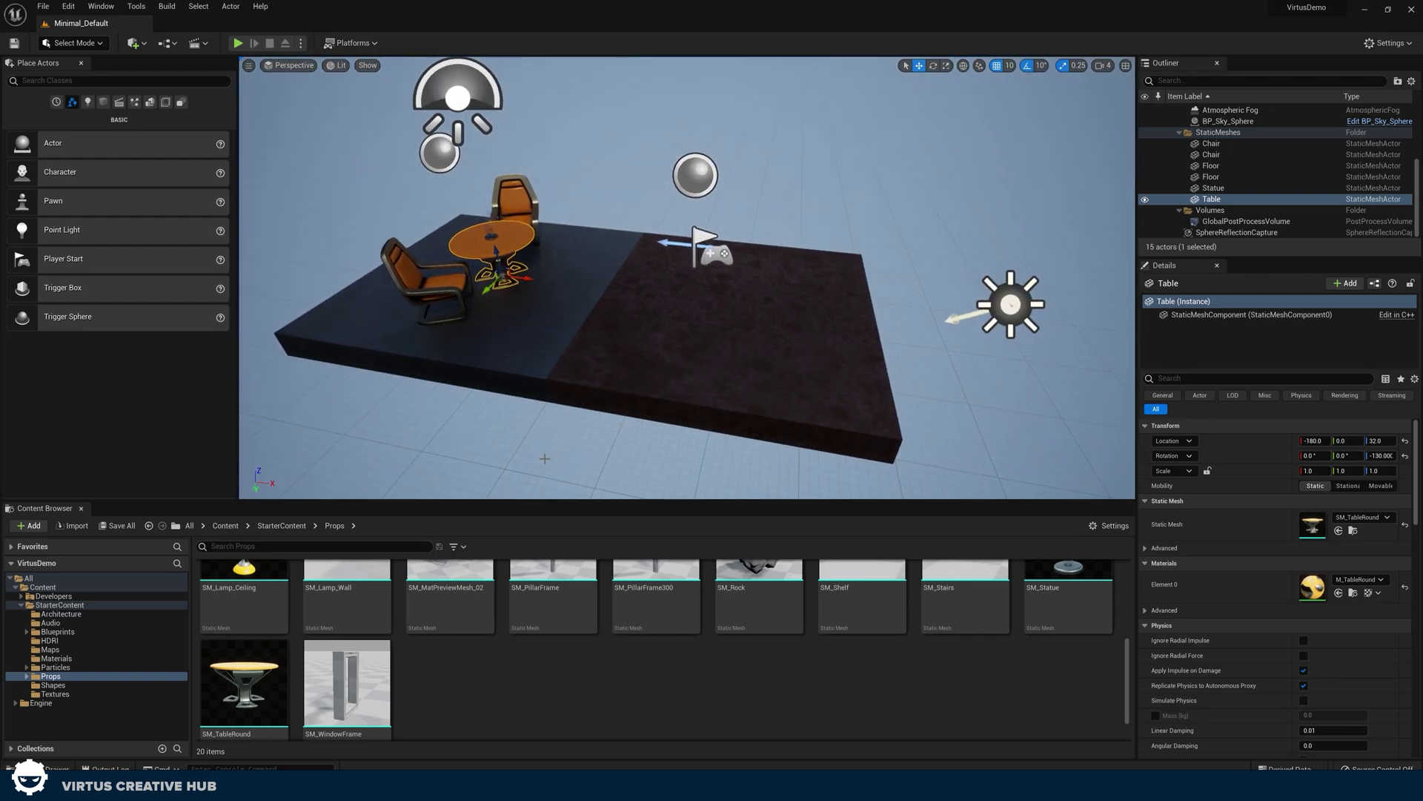
{"action": "left_click_drag", "start_coordinate": [242, 701], "coordinate": [605, 308]}
{"action": "key", "text": "f"}
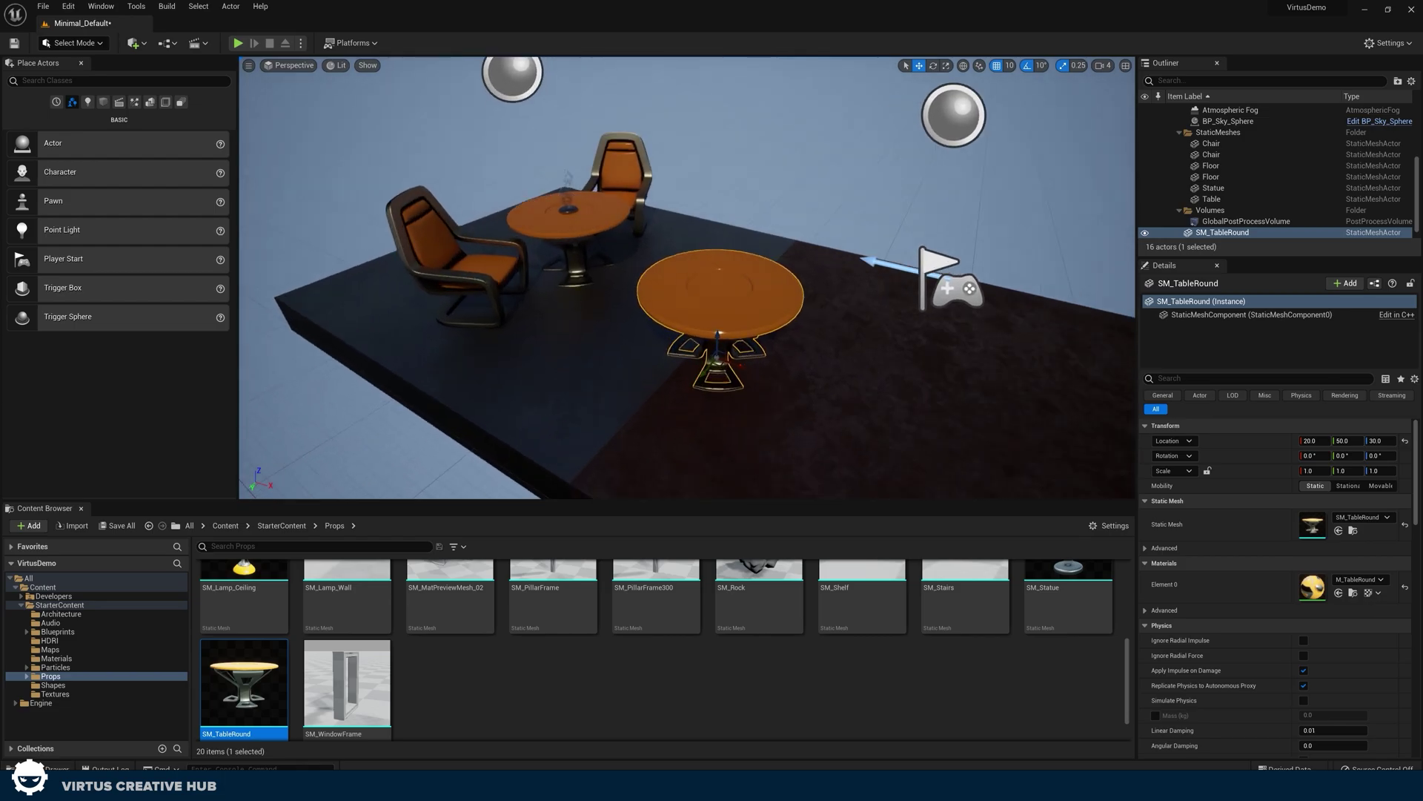
Step: Place the SM_Statue prop on the brown floor beside the new table, at about X 110, Y 80, Z 30
{"action": "left_click_drag", "start_coordinate": [1069, 593], "coordinate": [889, 416]}
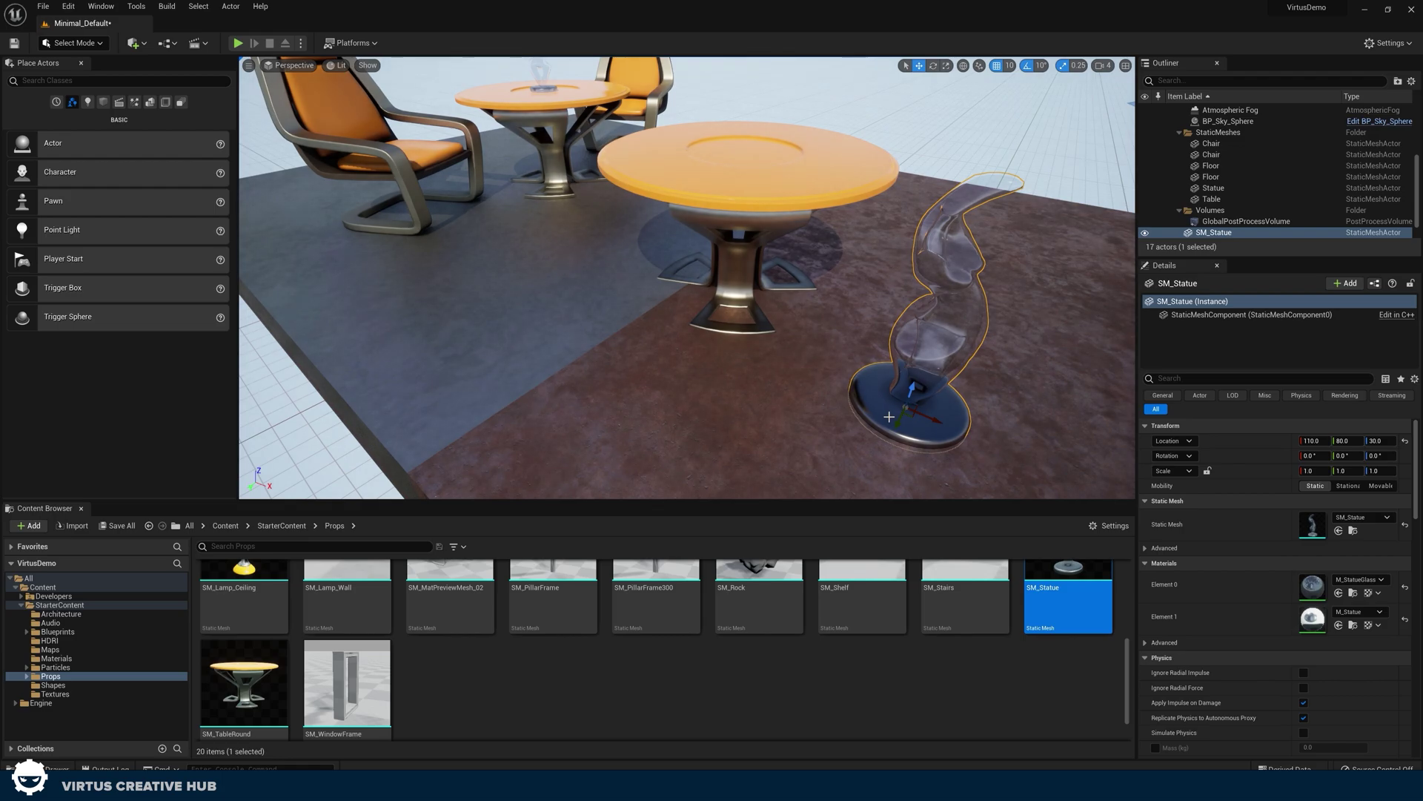
{"action": "scroll", "coordinate": [889, 417], "scroll_direction": "down", "scroll_amount": 5}
{"action": "scroll", "coordinate": [856, 367], "scroll_direction": "up", "scroll_amount": 2}
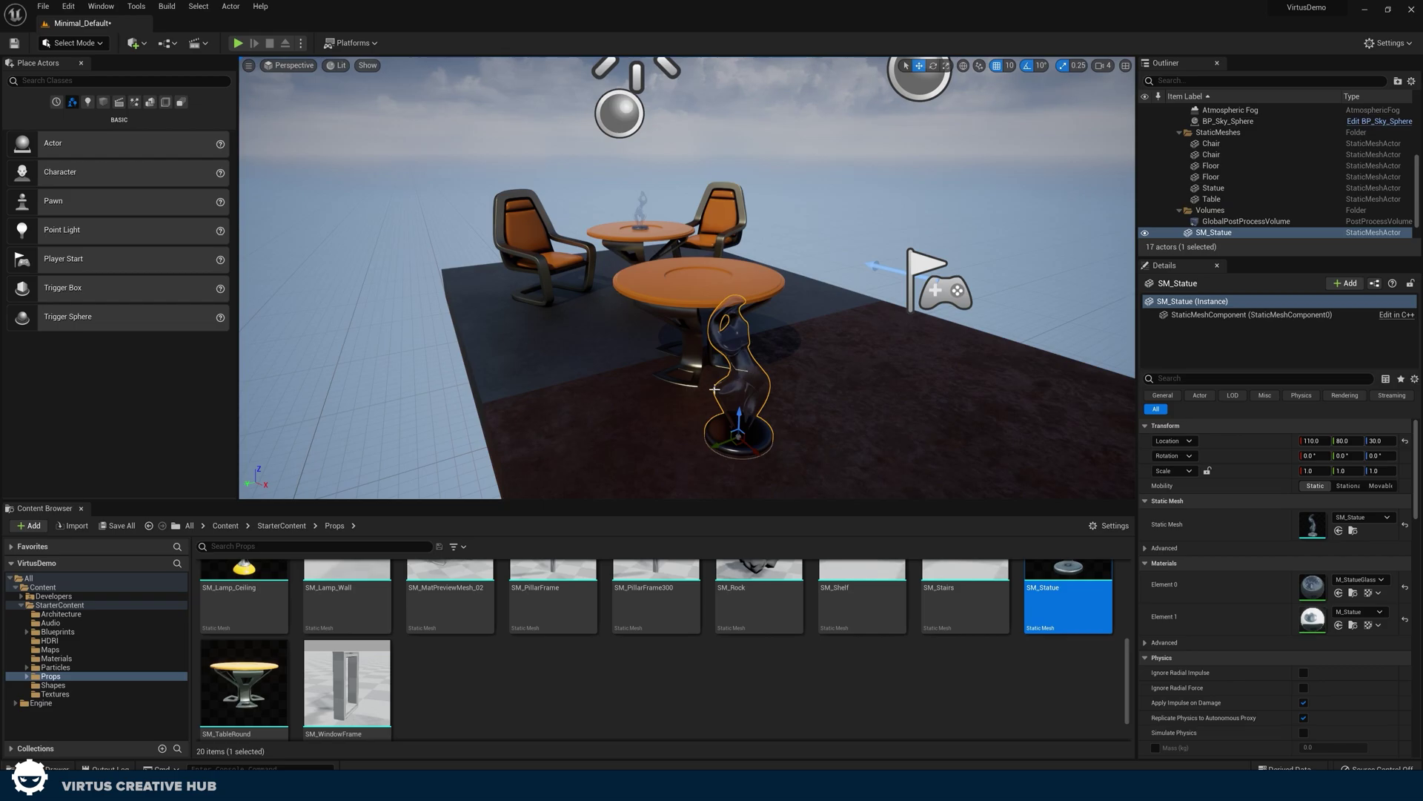
Step: Select the newly placed table and move it slightly across the floor along its horizontal axes
{"action": "left_click", "coordinate": [682, 341]}
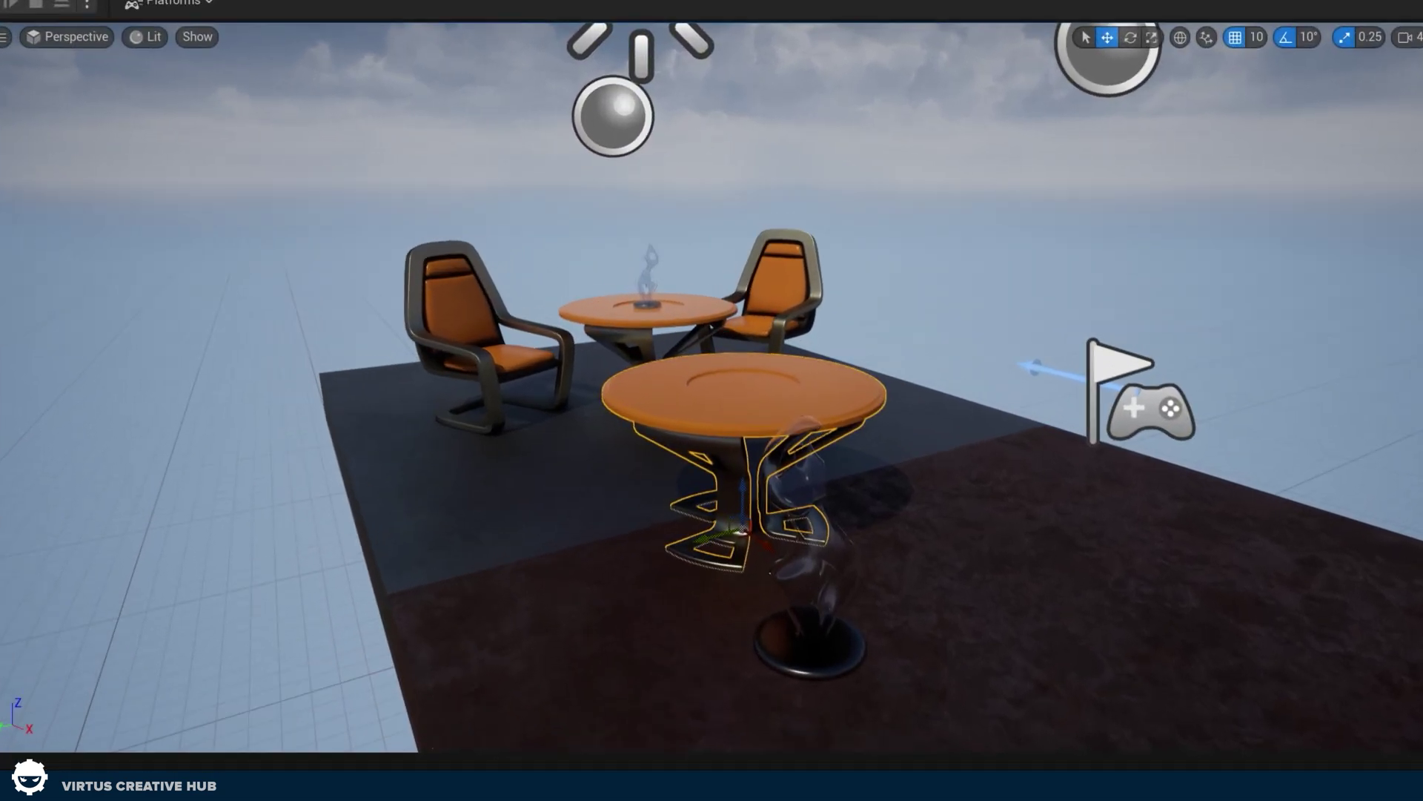
{"action": "key", "text": "f"}
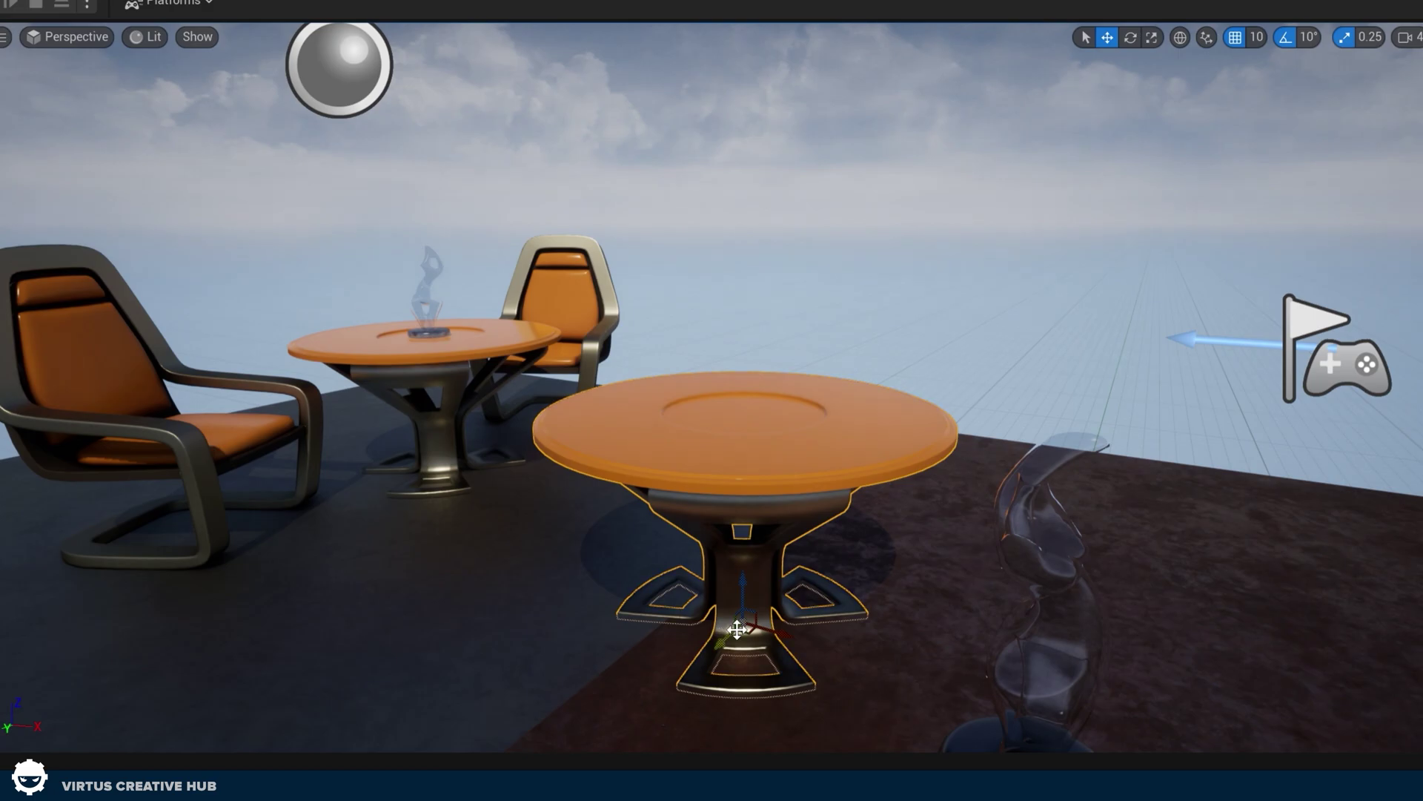
{"action": "left_click_drag", "start_coordinate": [736, 629], "coordinate": [619, 597]}
{"action": "left_click_drag", "start_coordinate": [723, 650], "coordinate": [687, 647]}
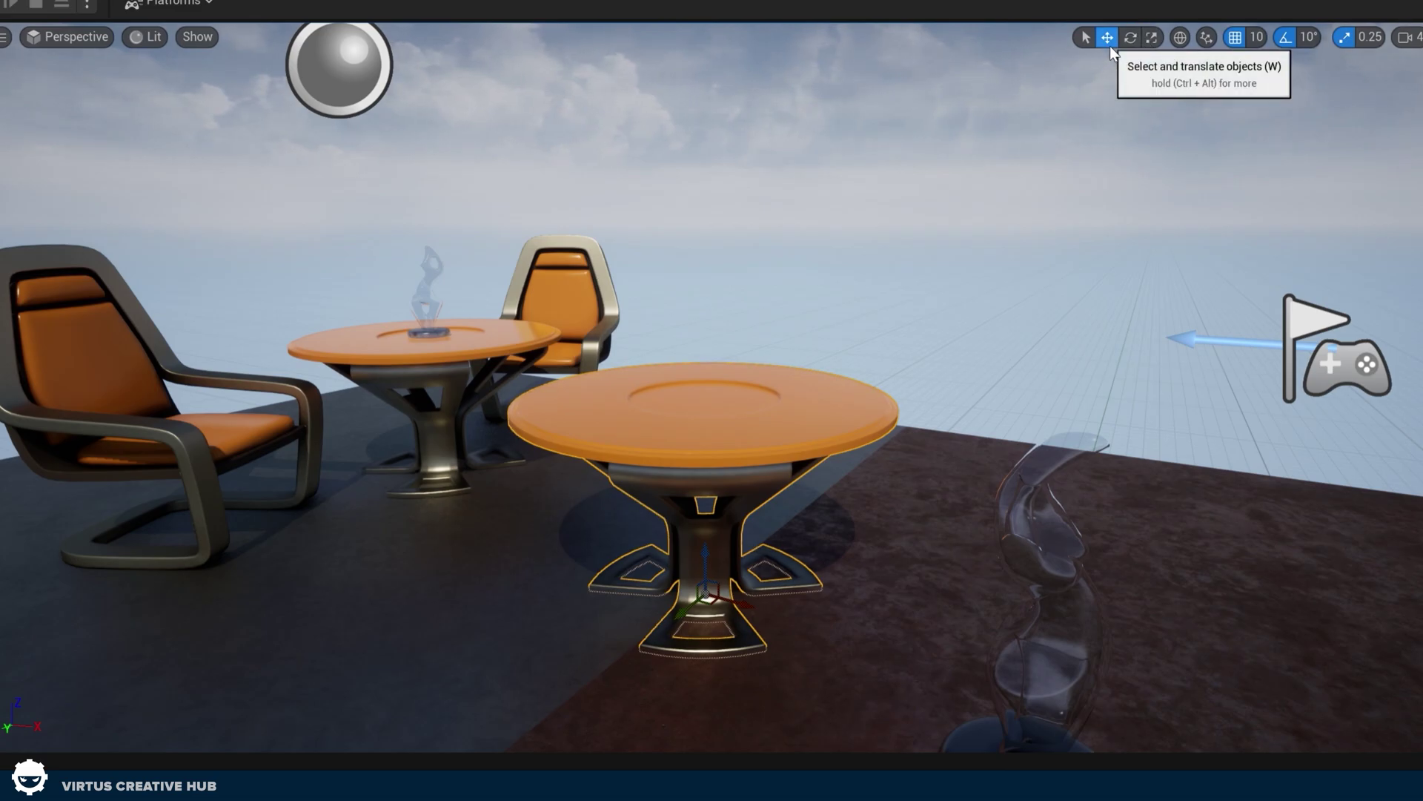
Step: Rotate the new table about its vertical axis and scale it up uniformly
{"action": "left_click", "coordinate": [1129, 40]}
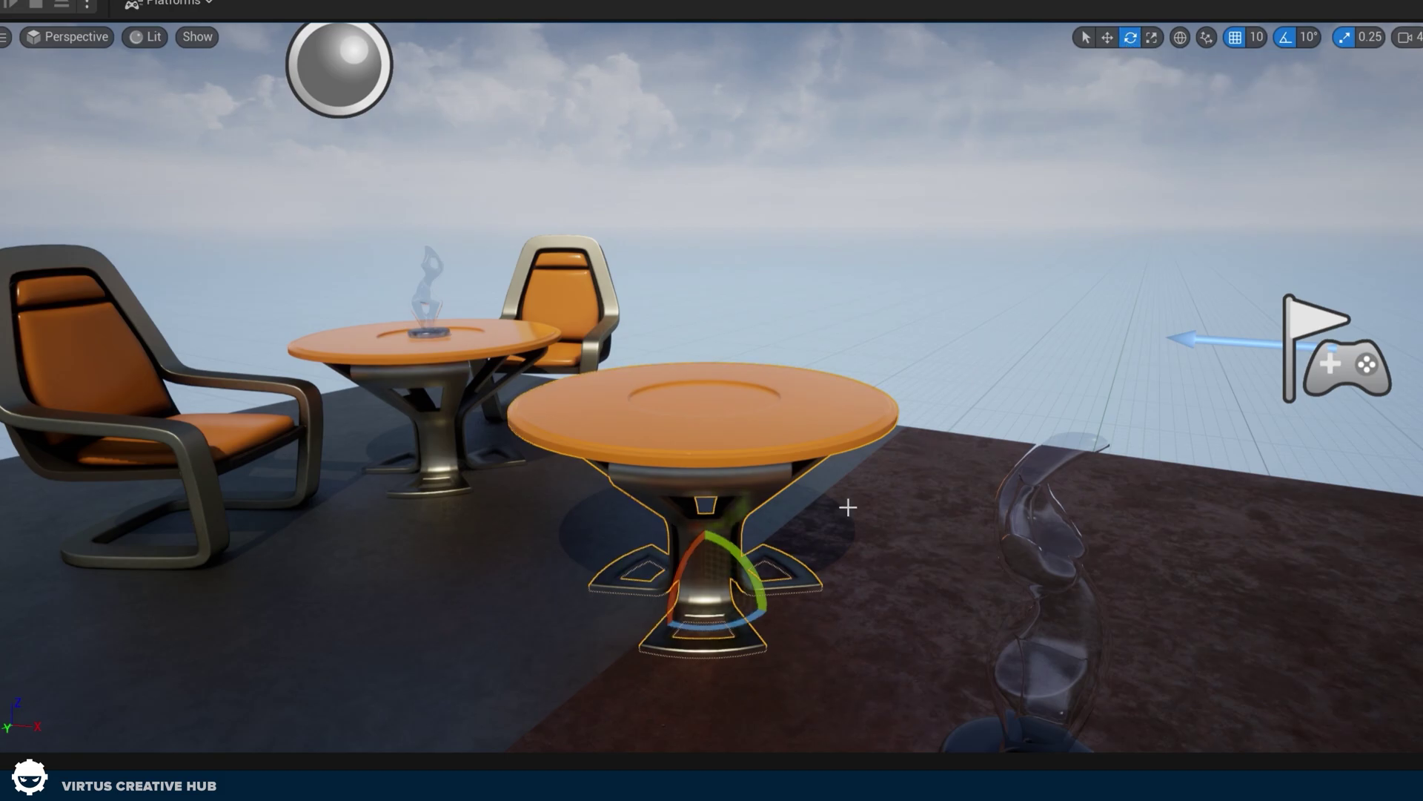
{"action": "left_click_drag", "start_coordinate": [757, 613], "coordinate": [637, 619]}
{"action": "left_click", "coordinate": [1152, 38]}
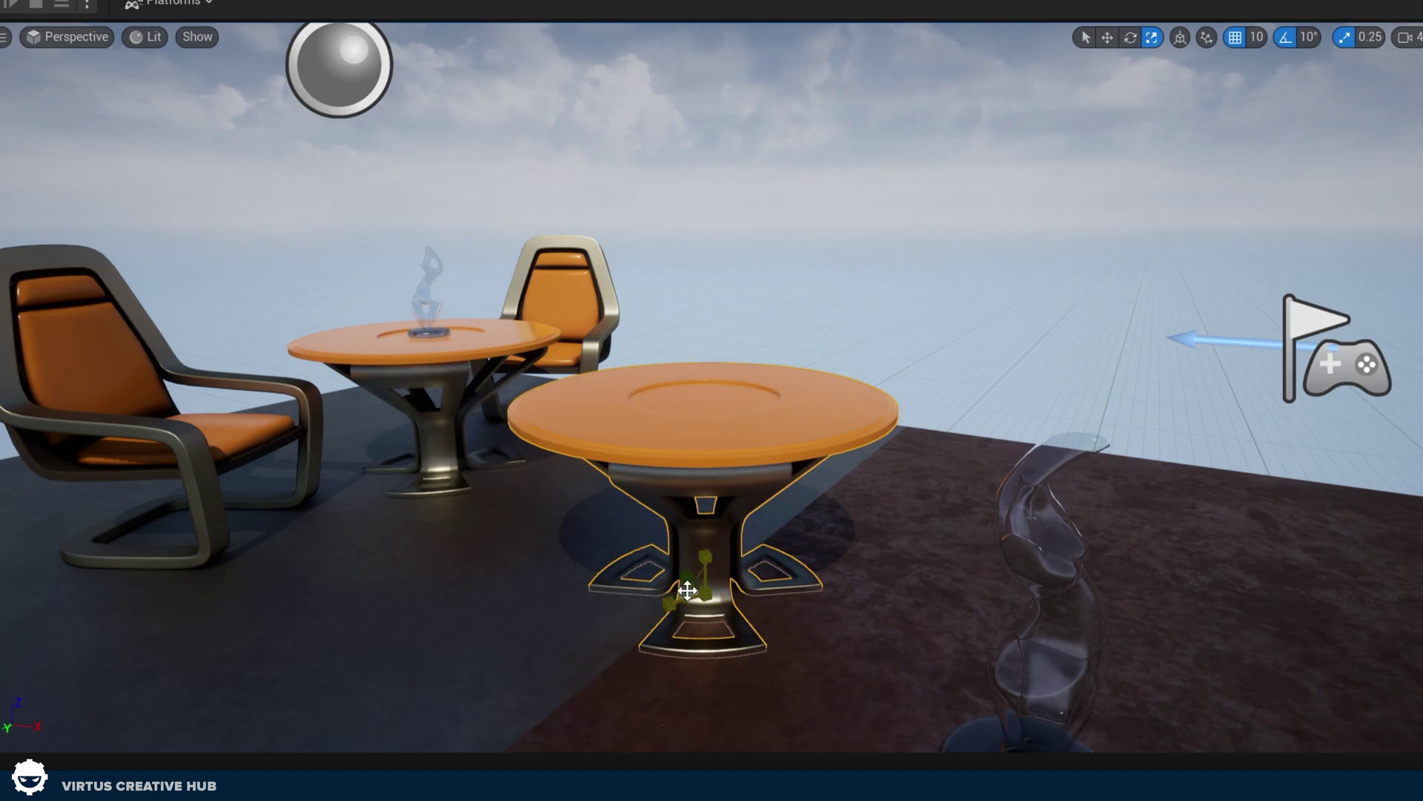
{"action": "left_click_drag", "start_coordinate": [691, 595], "coordinate": [719, 578]}
{"action": "key", "text": "f"}
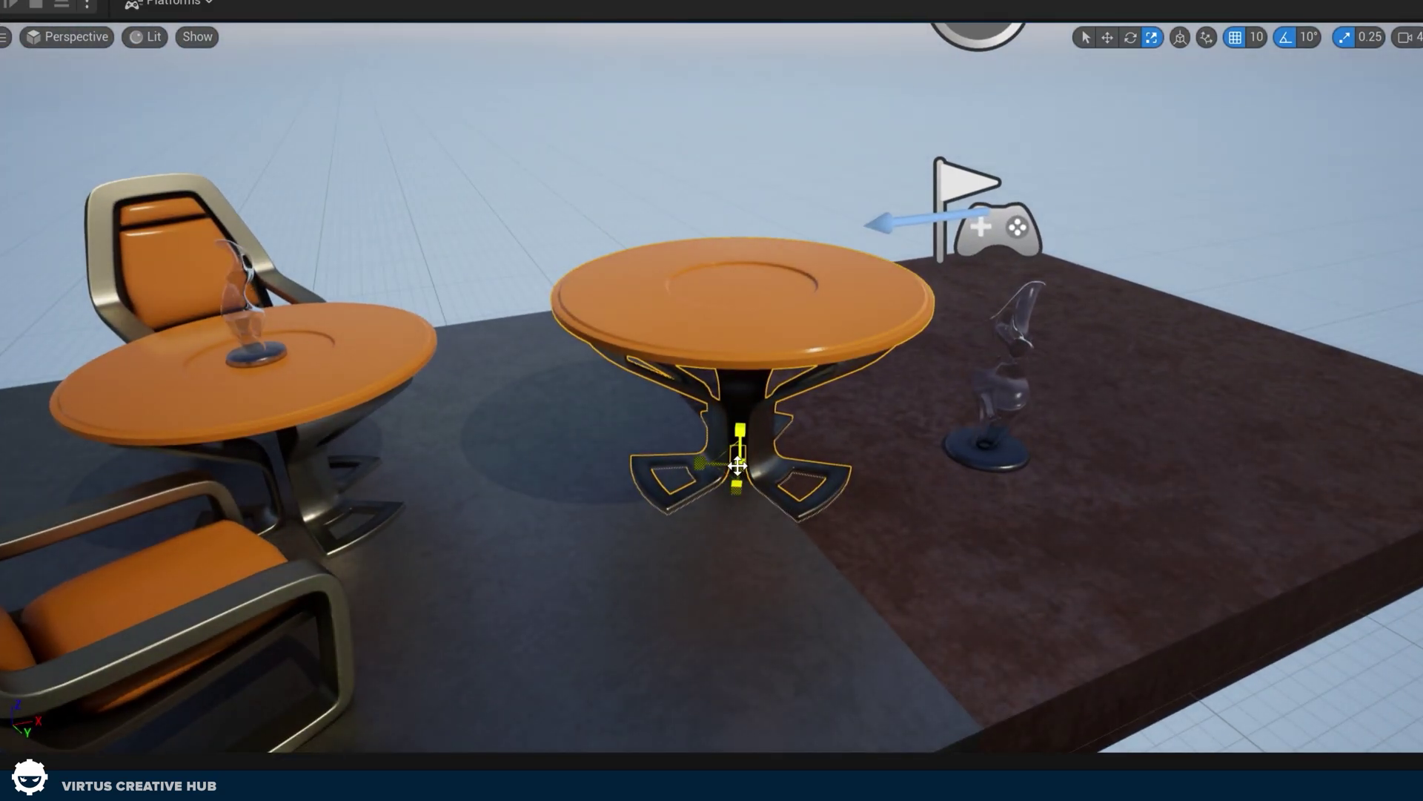
{"action": "scroll", "coordinate": [737, 465], "scroll_direction": "up", "scroll_amount": 5}
{"action": "scroll", "coordinate": [763, 470], "scroll_direction": "down", "scroll_amount": 3}
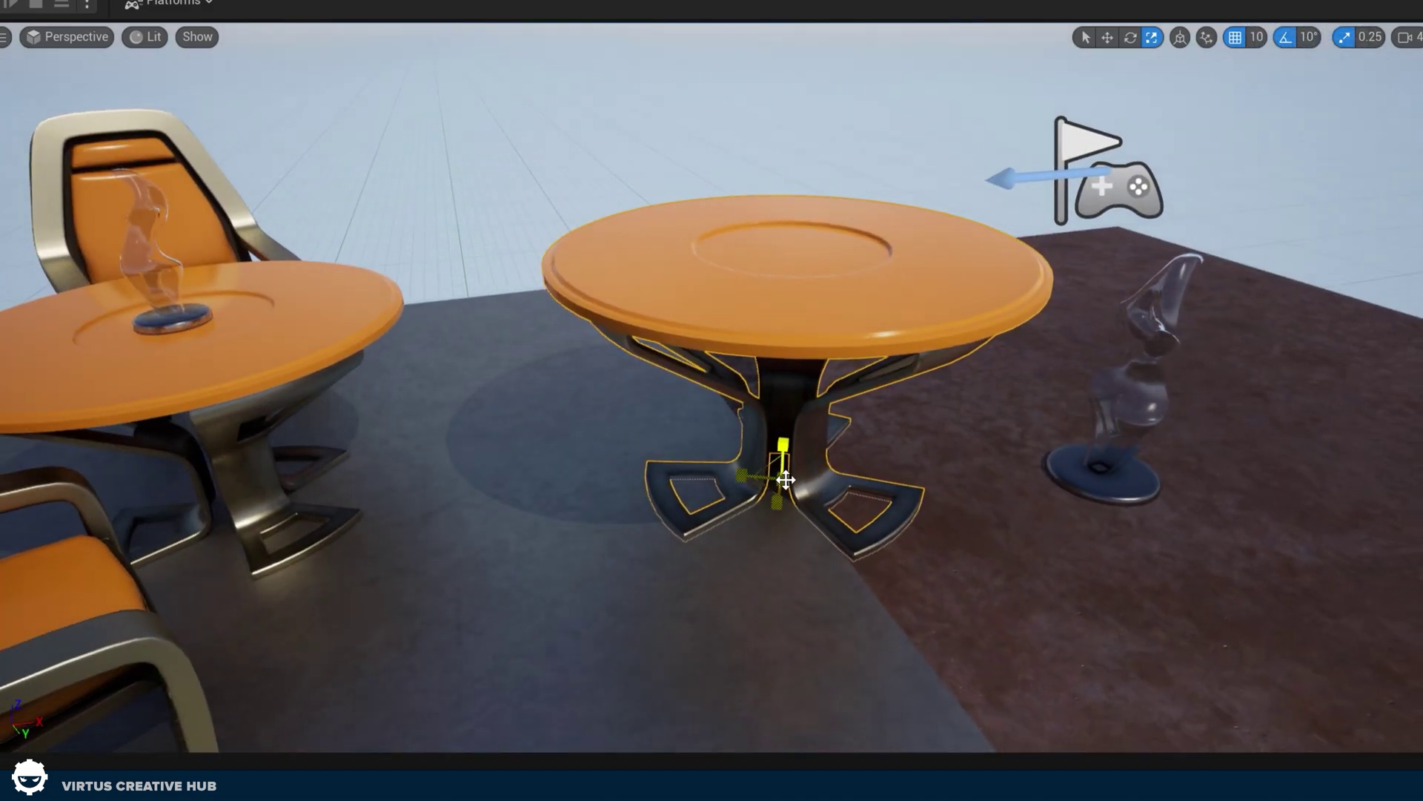
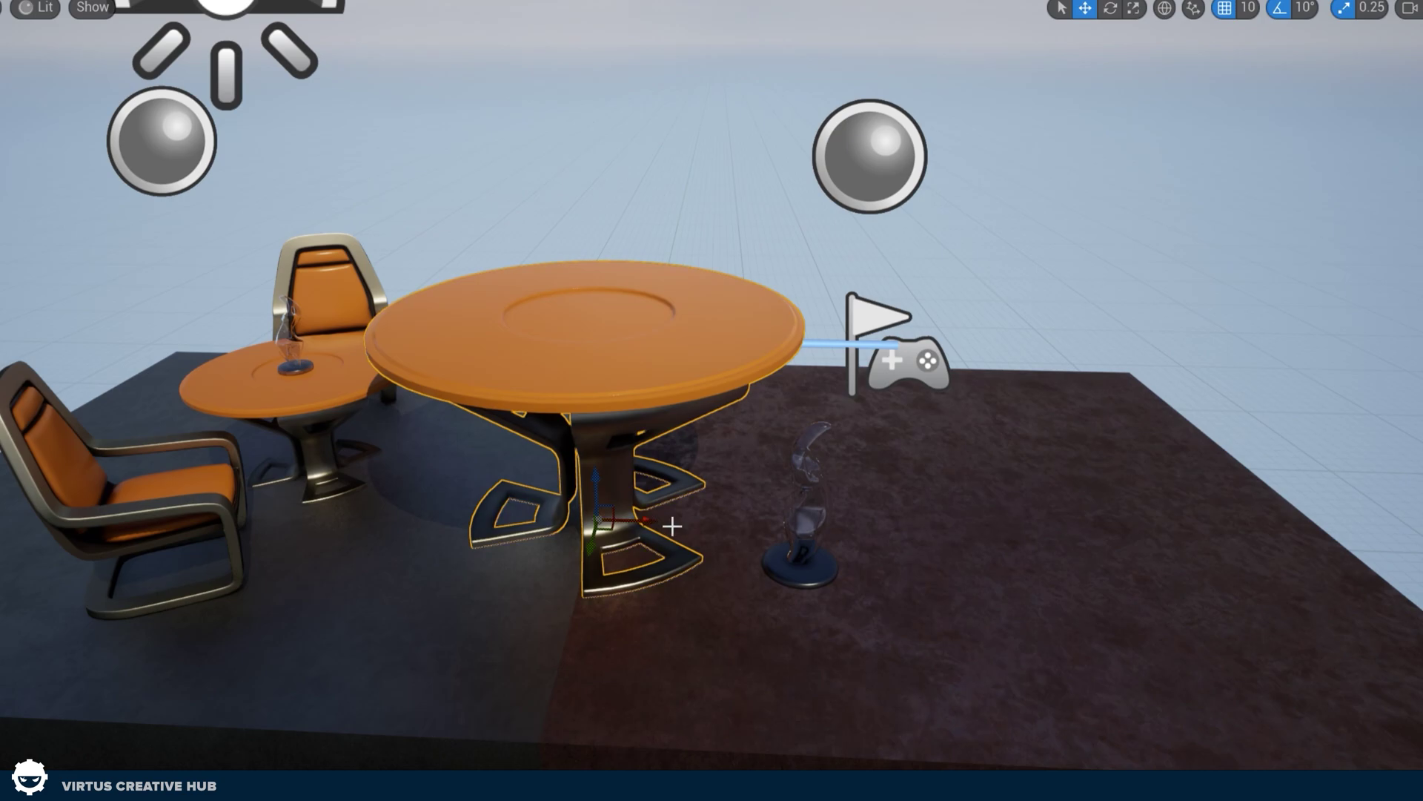
Step: Try duplicating the enlarged table along the X axis past the statue and undo the copy
{"action": "left_click_drag", "start_coordinate": [657, 521], "coordinate": [1074, 553], "text": "alt"}
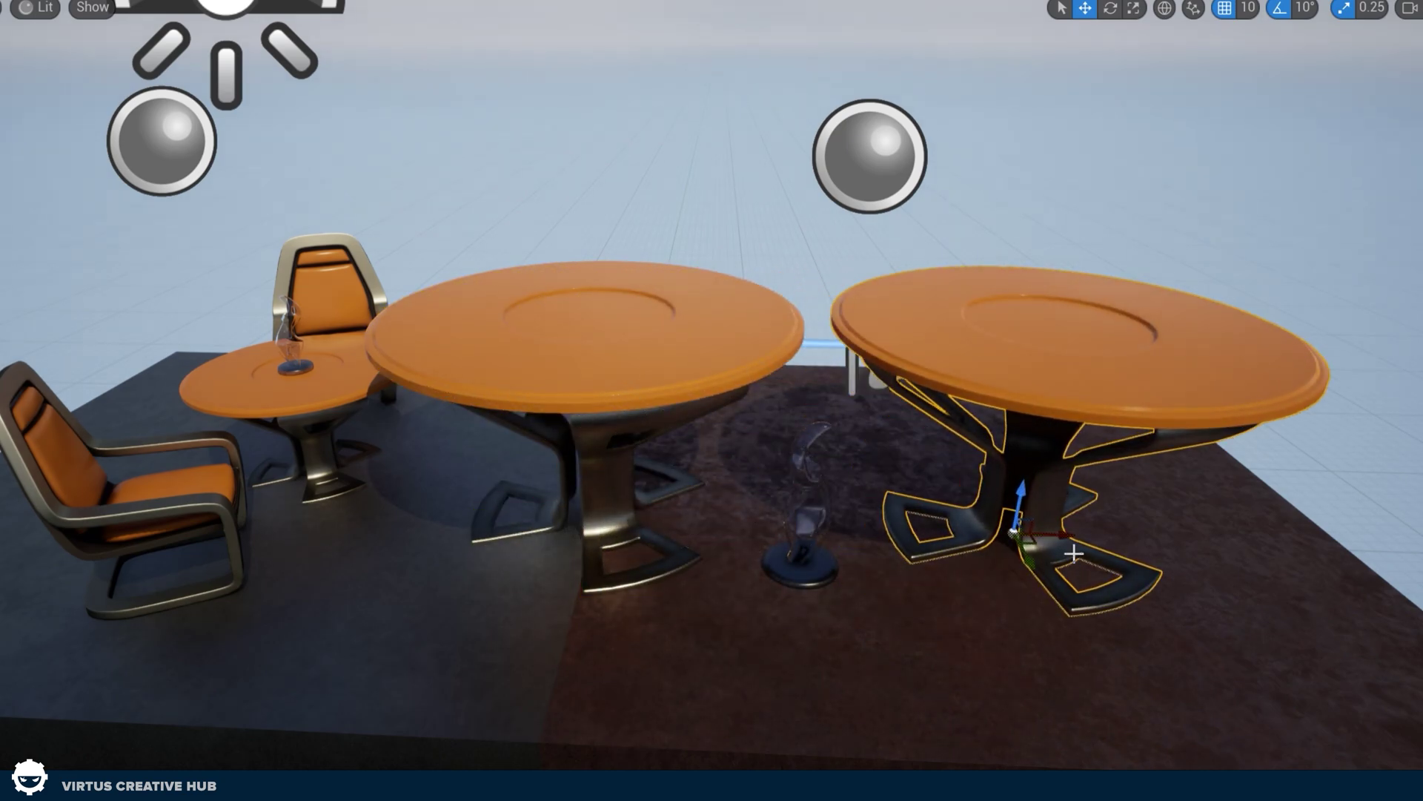
{"action": "key", "text": "ctrl+z"}
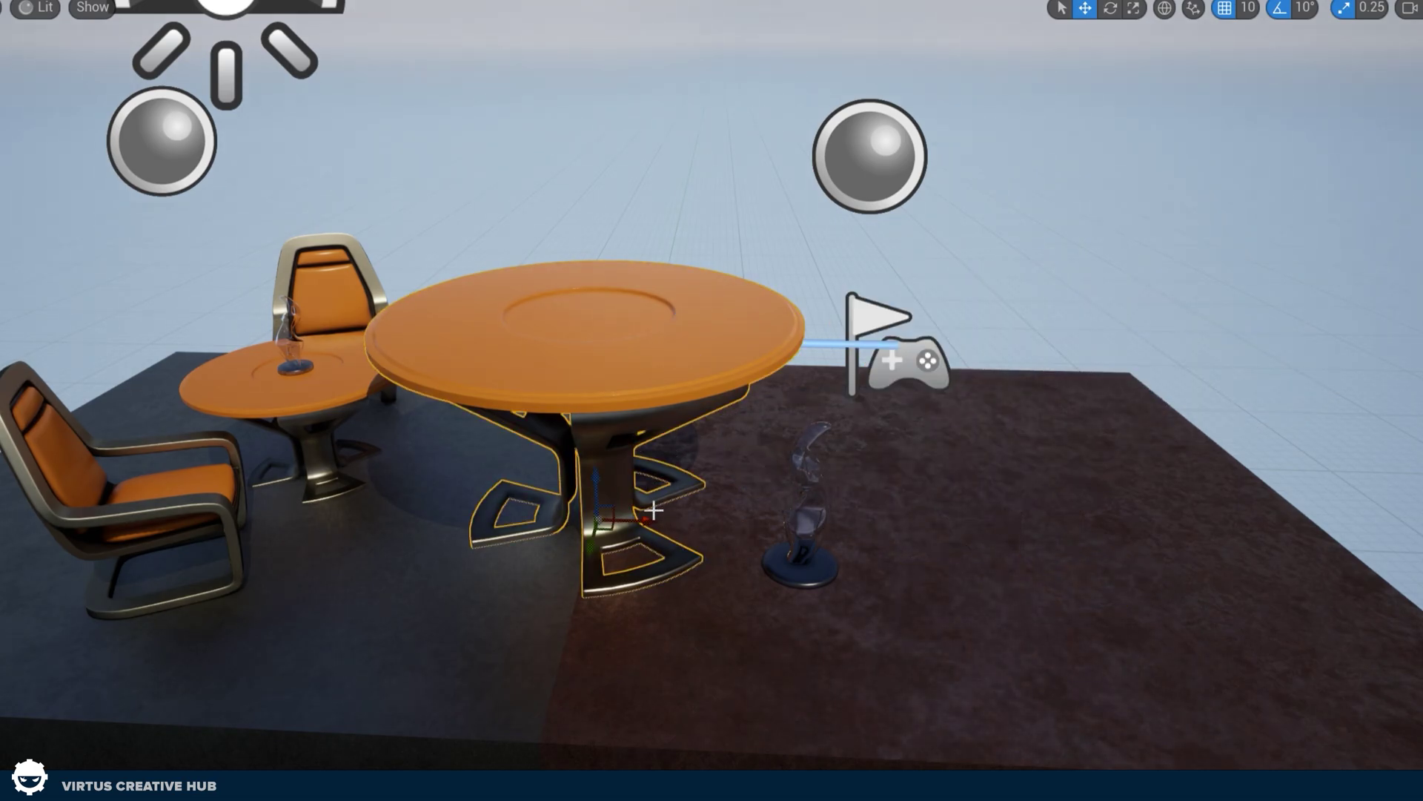
Step: Duplicate the enlarged table onto the far part of the brown floor and slide the copy along the Y axis with the camera following
{"action": "left_click_drag", "start_coordinate": [647, 519], "coordinate": [645, 564], "text": "alt"}
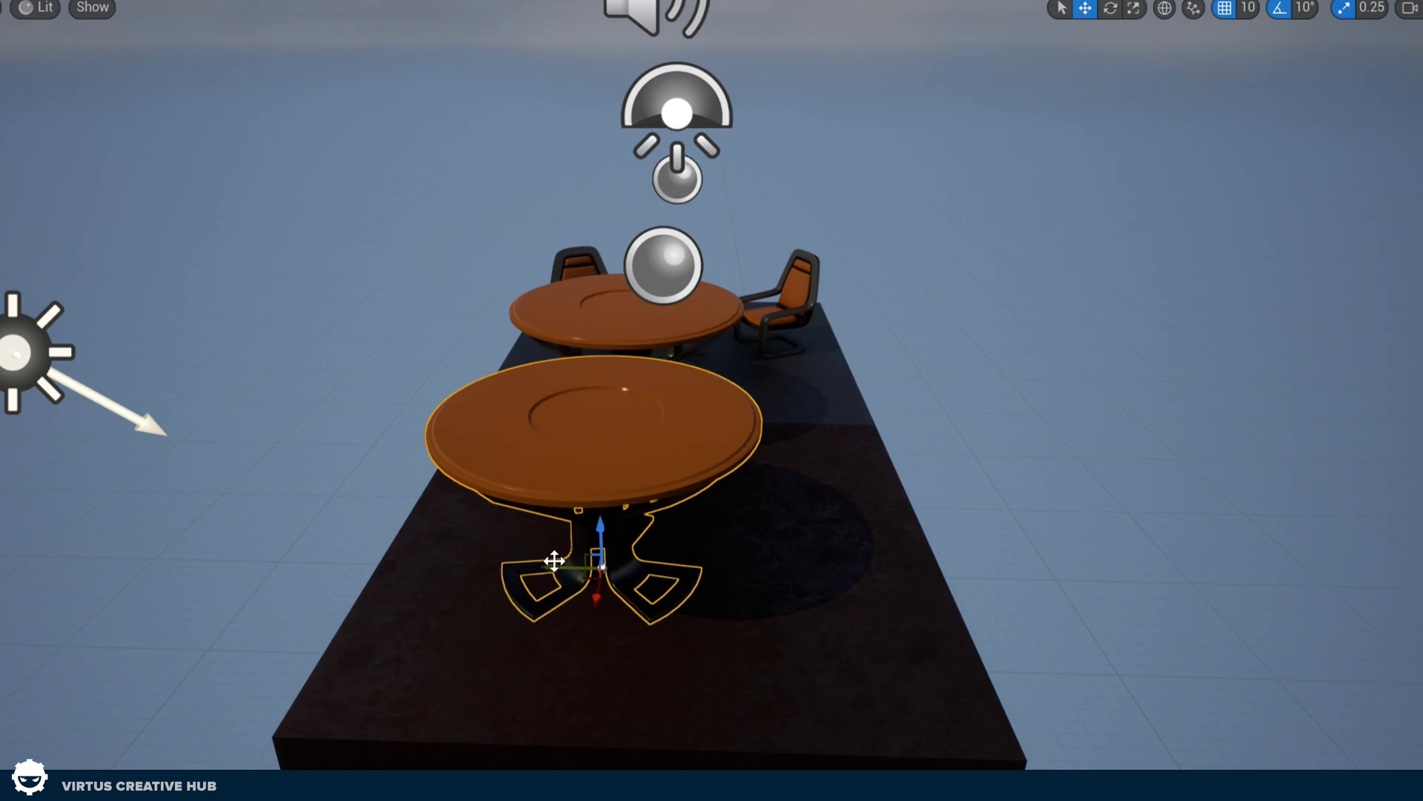
{"action": "mouse_move", "coordinate": [547, 564]}
{"action": "left_mouse_down", "text": "shift"}
{"action": "mouse_move", "coordinate": [415, 571]}
{"action": "mouse_move", "coordinate": [608, 570]}
{"action": "mouse_move", "coordinate": [534, 570]}
{"action": "mouse_move", "coordinate": [557, 565]}
{"action": "left_mouse_up", "text": "shift"}
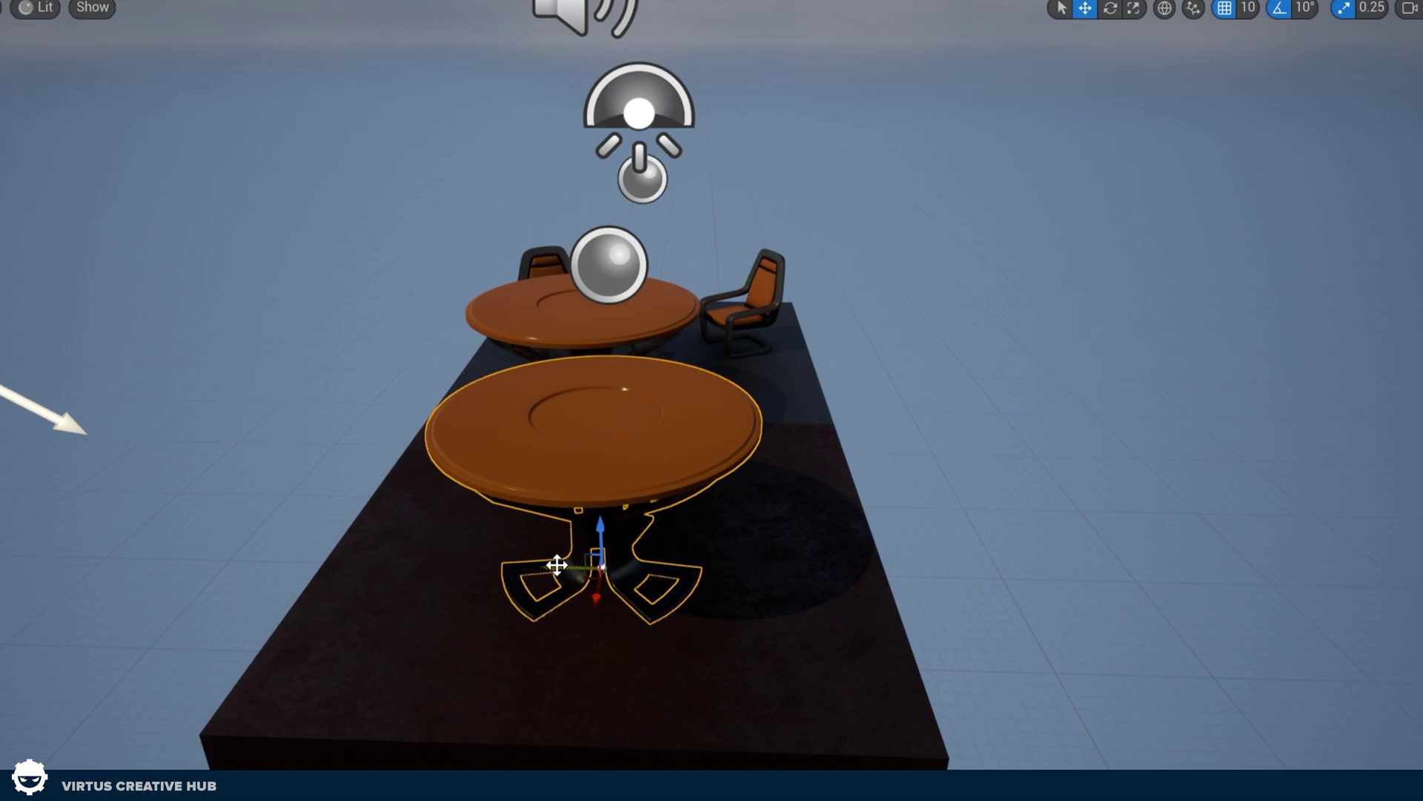
{"action": "right_click_drag", "start_coordinate": [749, 665], "coordinate": [944, 455]}
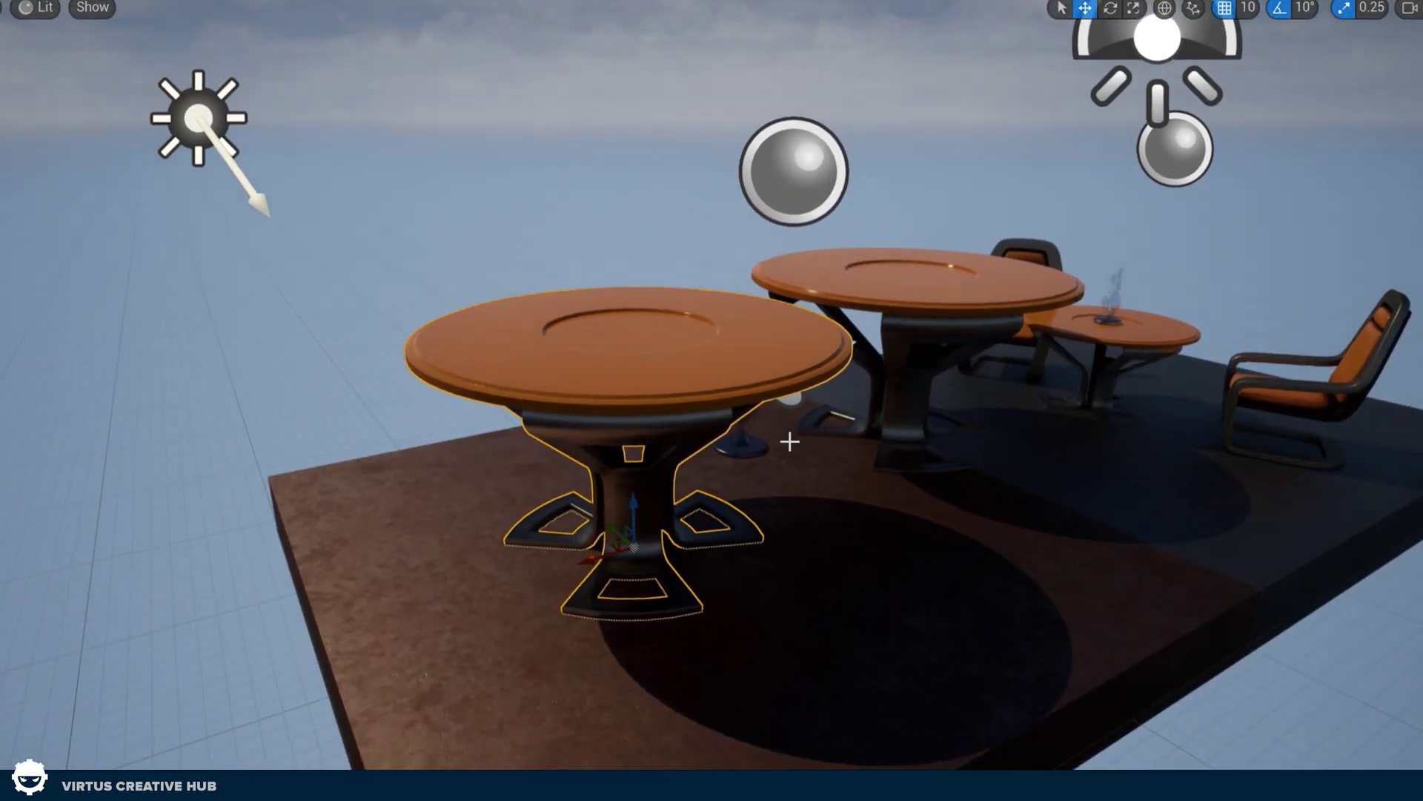
{"action": "right_click_drag", "start_coordinate": [624, 516], "coordinate": [581, 525]}
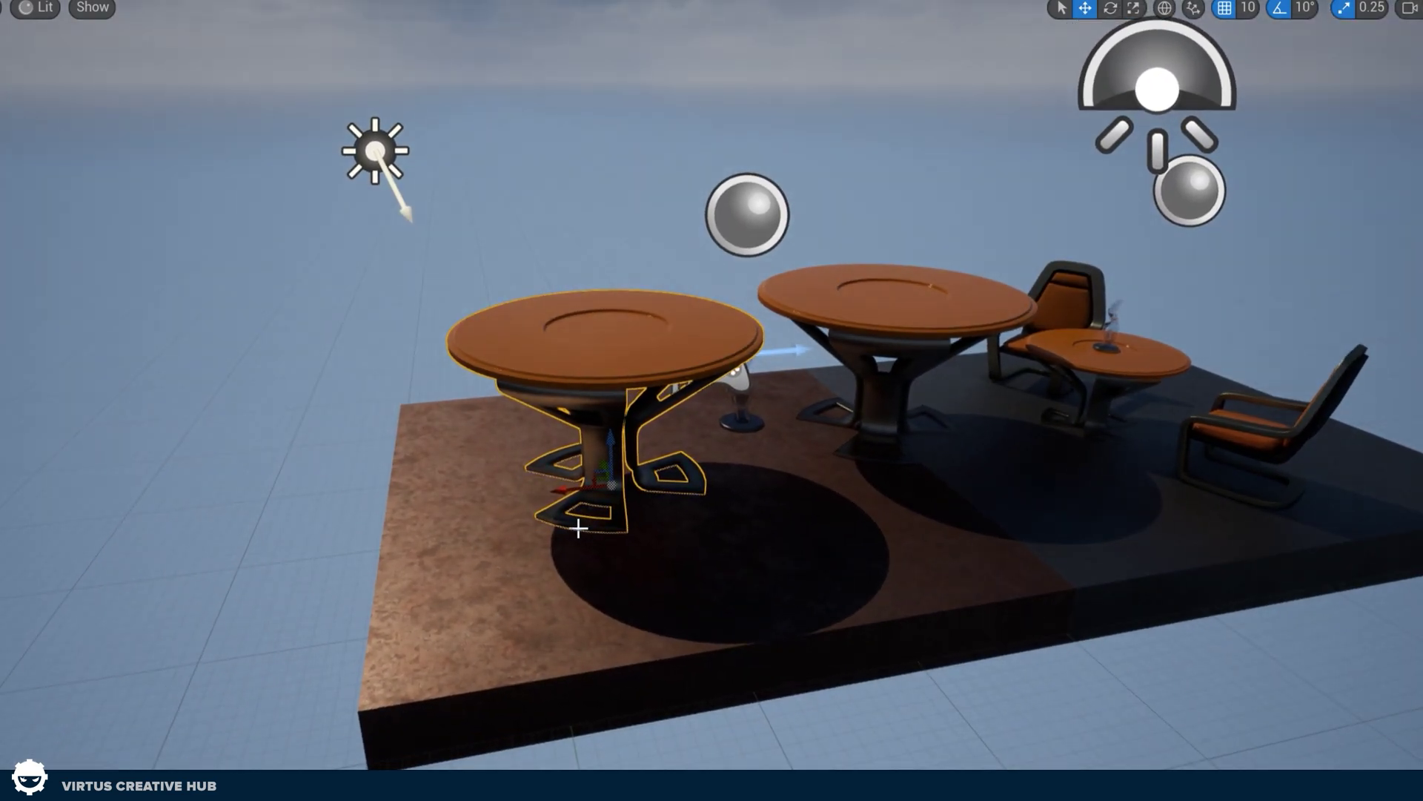
Step: Slide the duplicated table along the X axis with grid snapping on and again with it off, and re-enable grid snapping
{"action": "scroll", "coordinate": [562, 493], "scroll_direction": "up", "scroll_amount": 3}
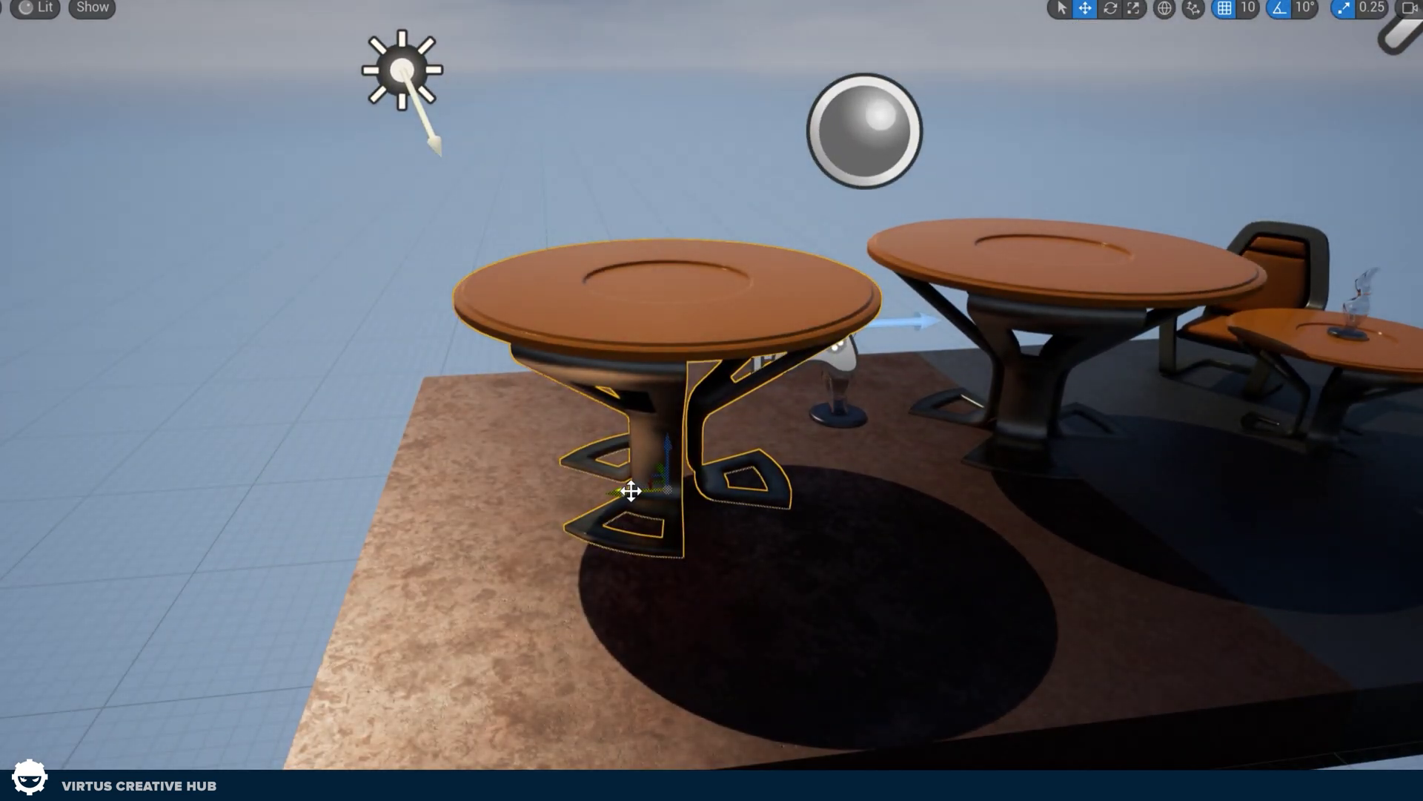
{"action": "left_click_drag", "start_coordinate": [632, 489], "coordinate": [501, 534]}
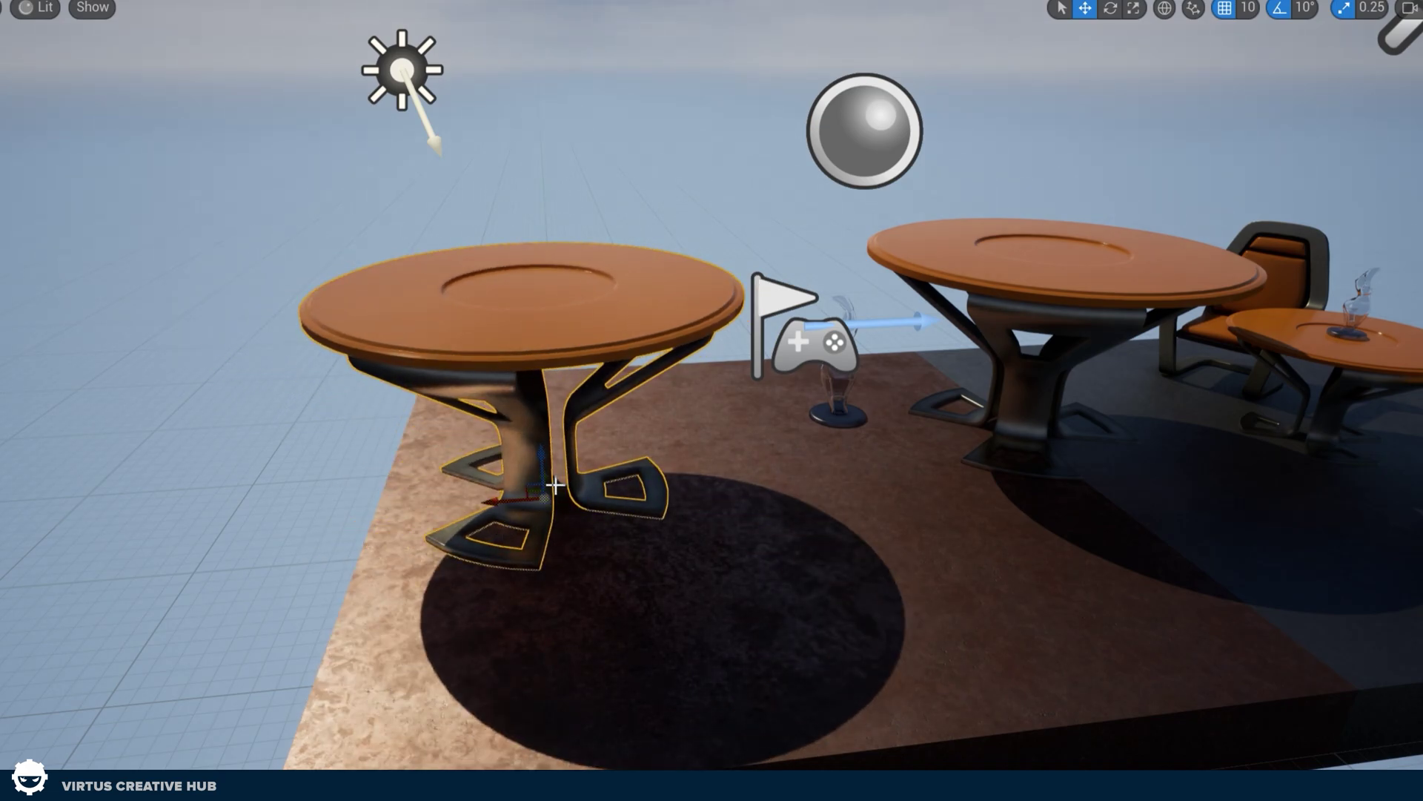
{"action": "left_click", "coordinate": [1225, 16]}
{"action": "left_click_drag", "start_coordinate": [488, 504], "coordinate": [631, 435]}
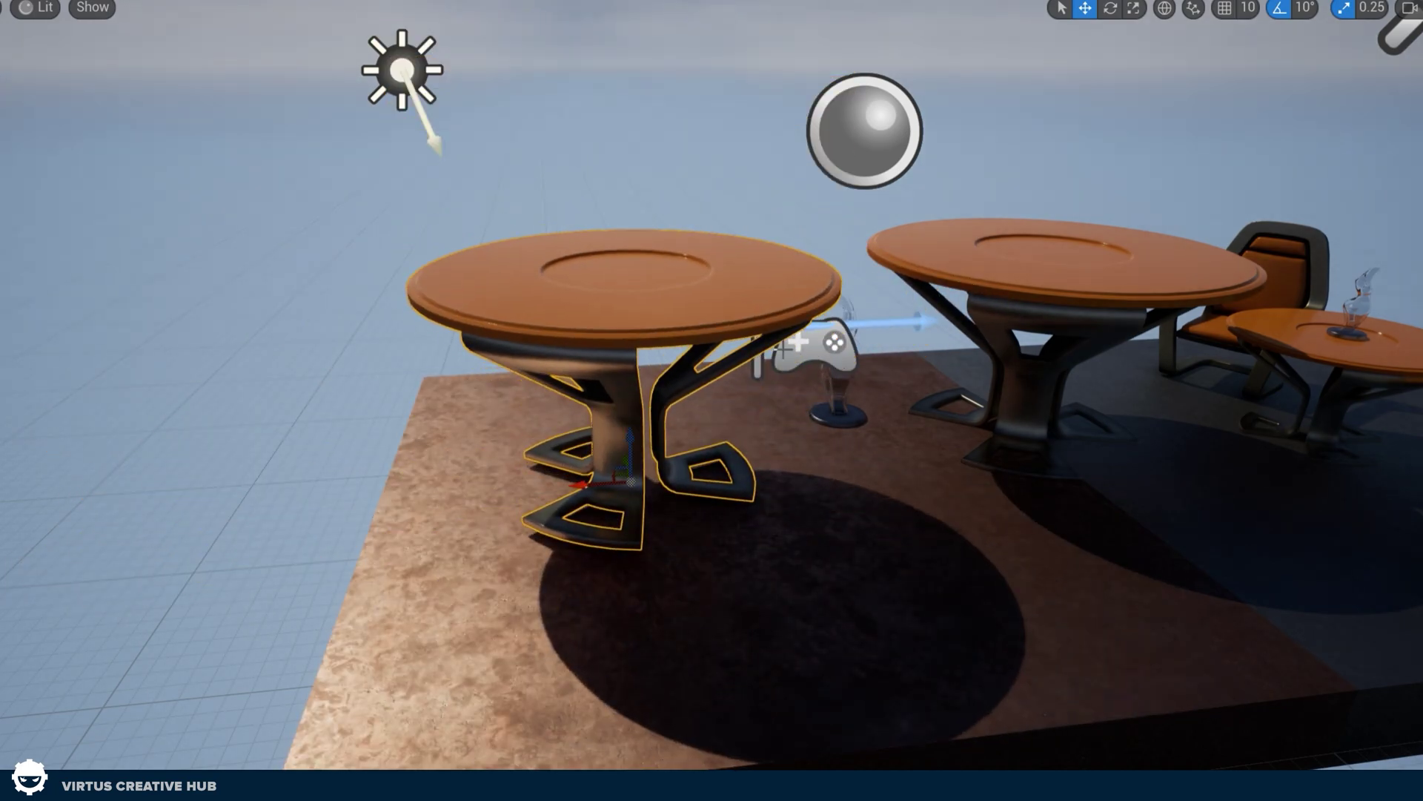
{"action": "left_click", "coordinate": [1224, 7]}
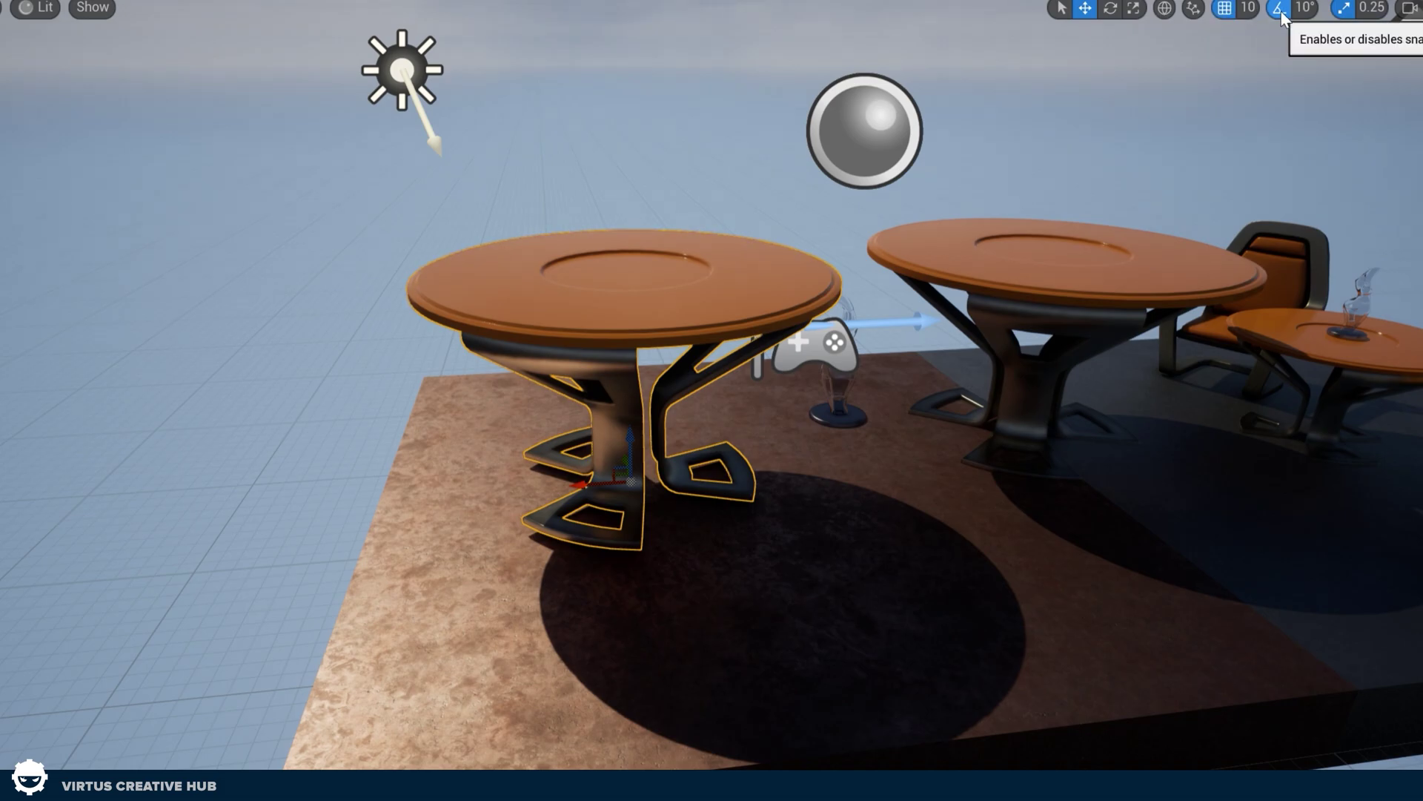
Step: Turn off rotation snapping and rotate the duplicated table freely about its vertical axis
{"action": "left_click", "coordinate": [1279, 8]}
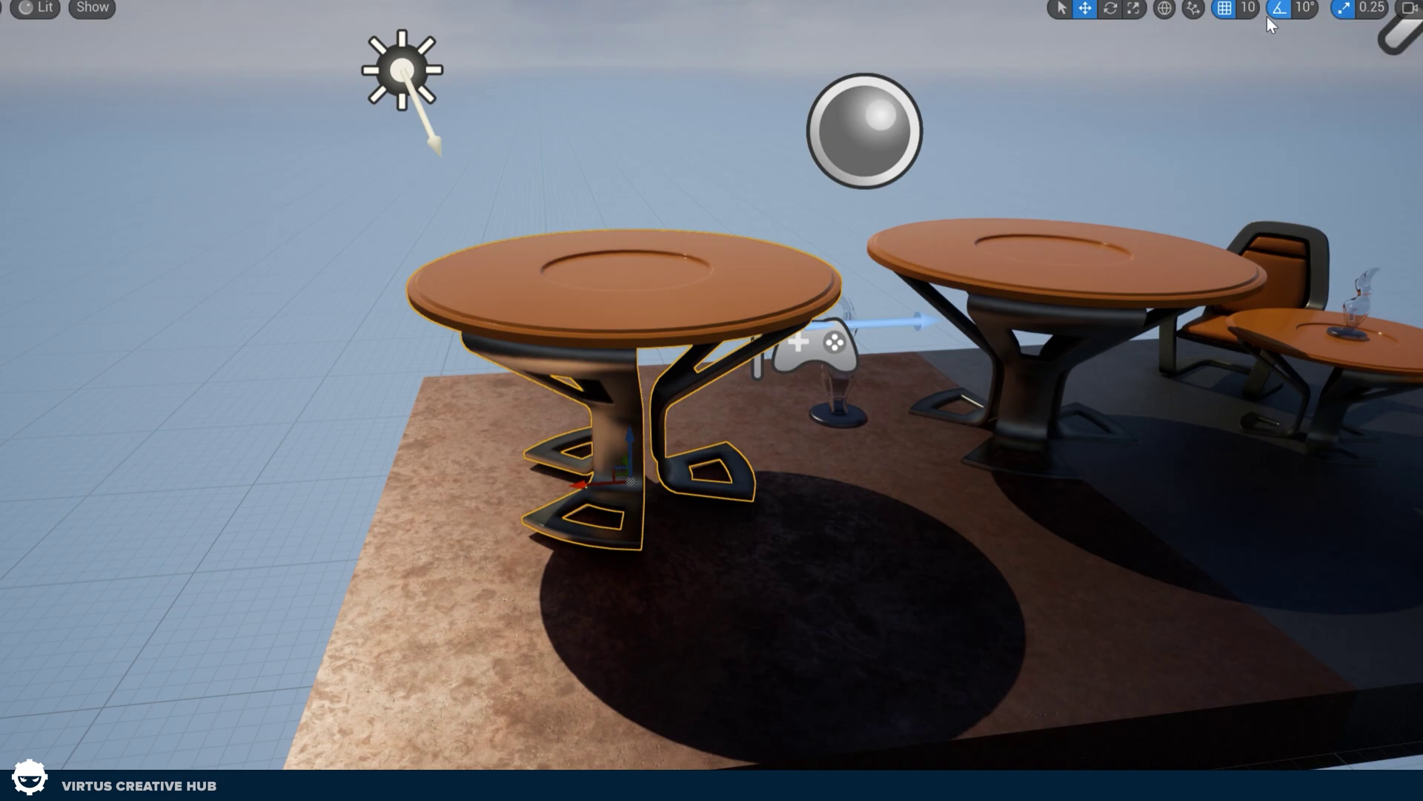
{"action": "left_click", "coordinate": [1110, 7]}
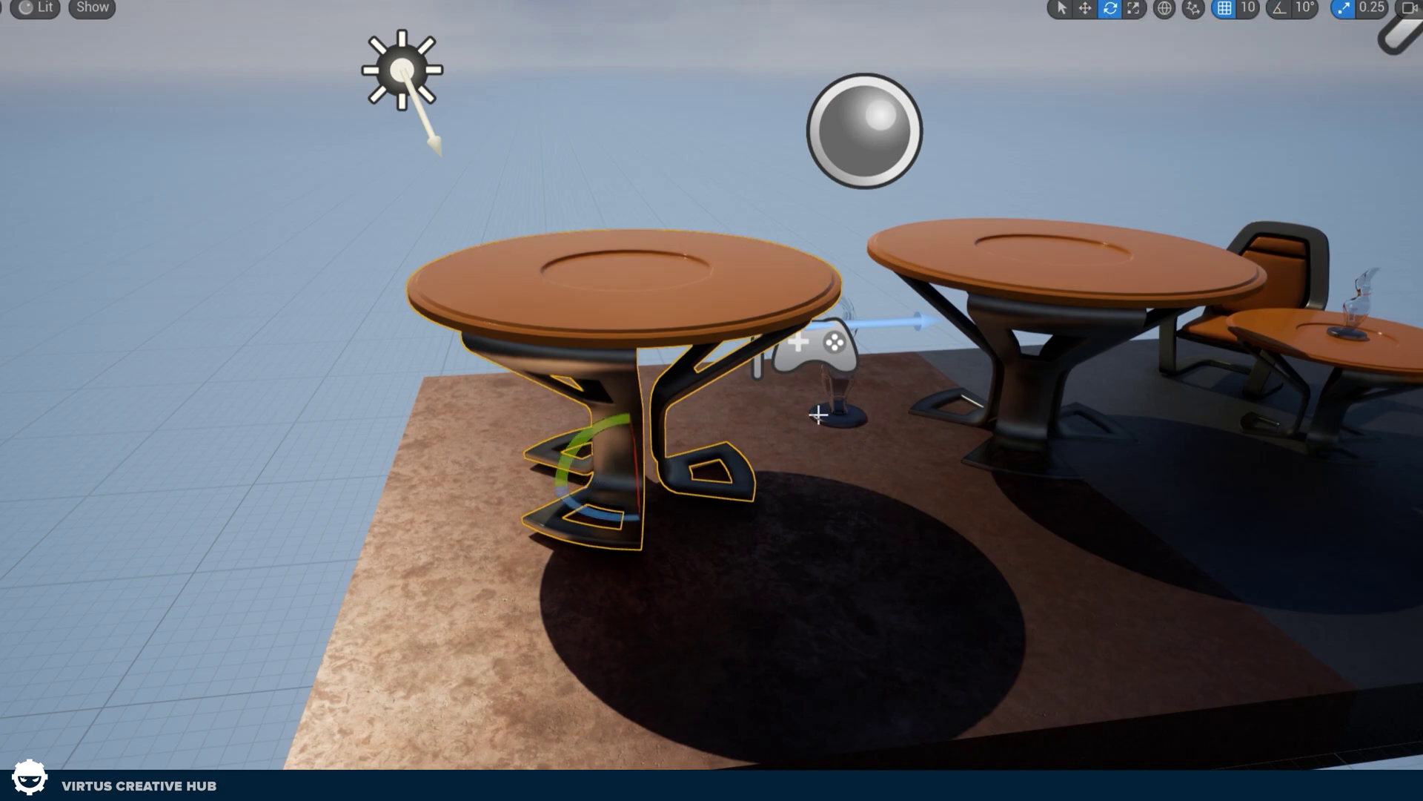
{"action": "mouse_move", "coordinate": [622, 519]}
{"action": "left_mouse_down"}
{"action": "mouse_move", "coordinate": [540, 478]}
{"action": "mouse_move", "coordinate": [616, 518]}
{"action": "left_mouse_up"}
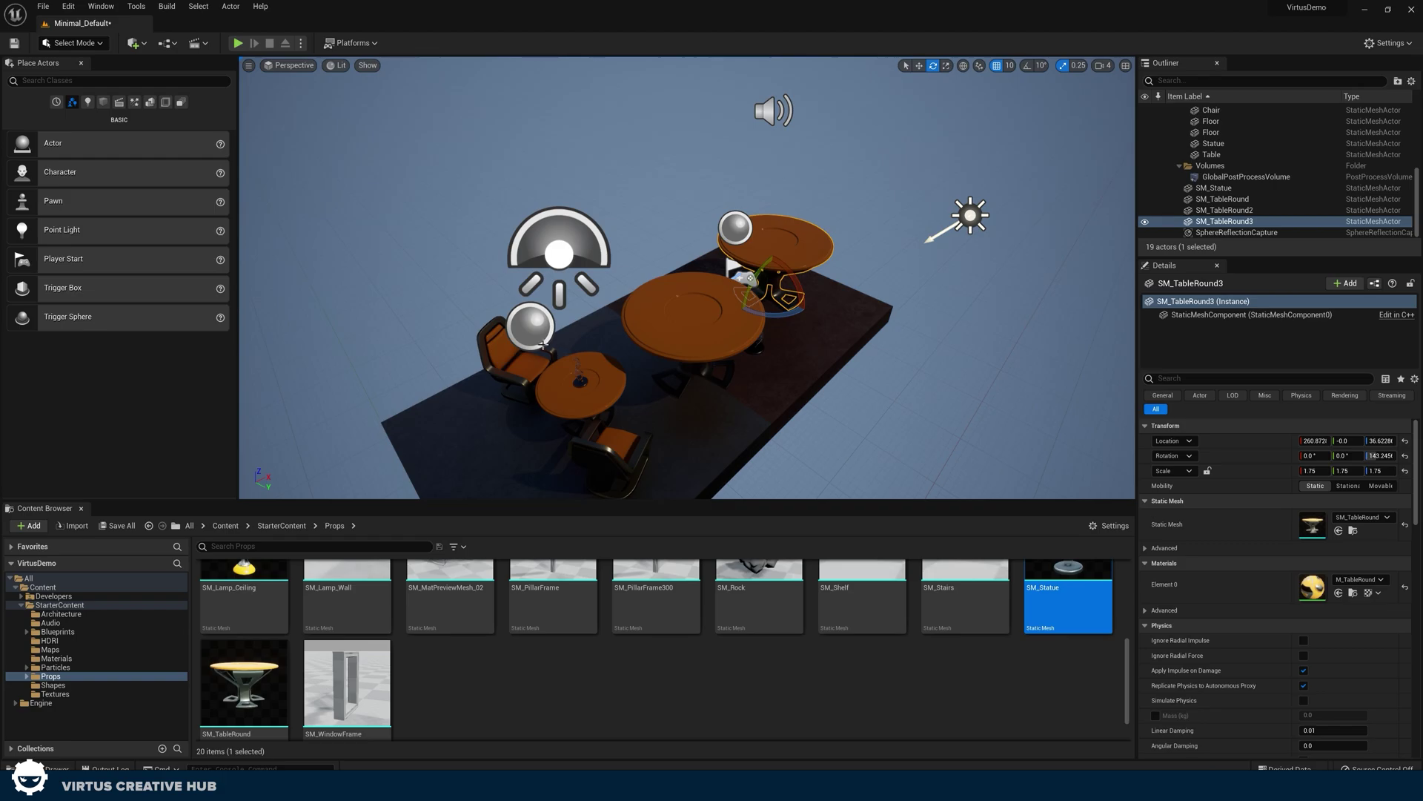
Step: Look at the available templates for a new level and close the dialog without creating one
{"action": "left_click", "coordinate": [43, 6]}
{"action": "left_click", "coordinate": [65, 37]}
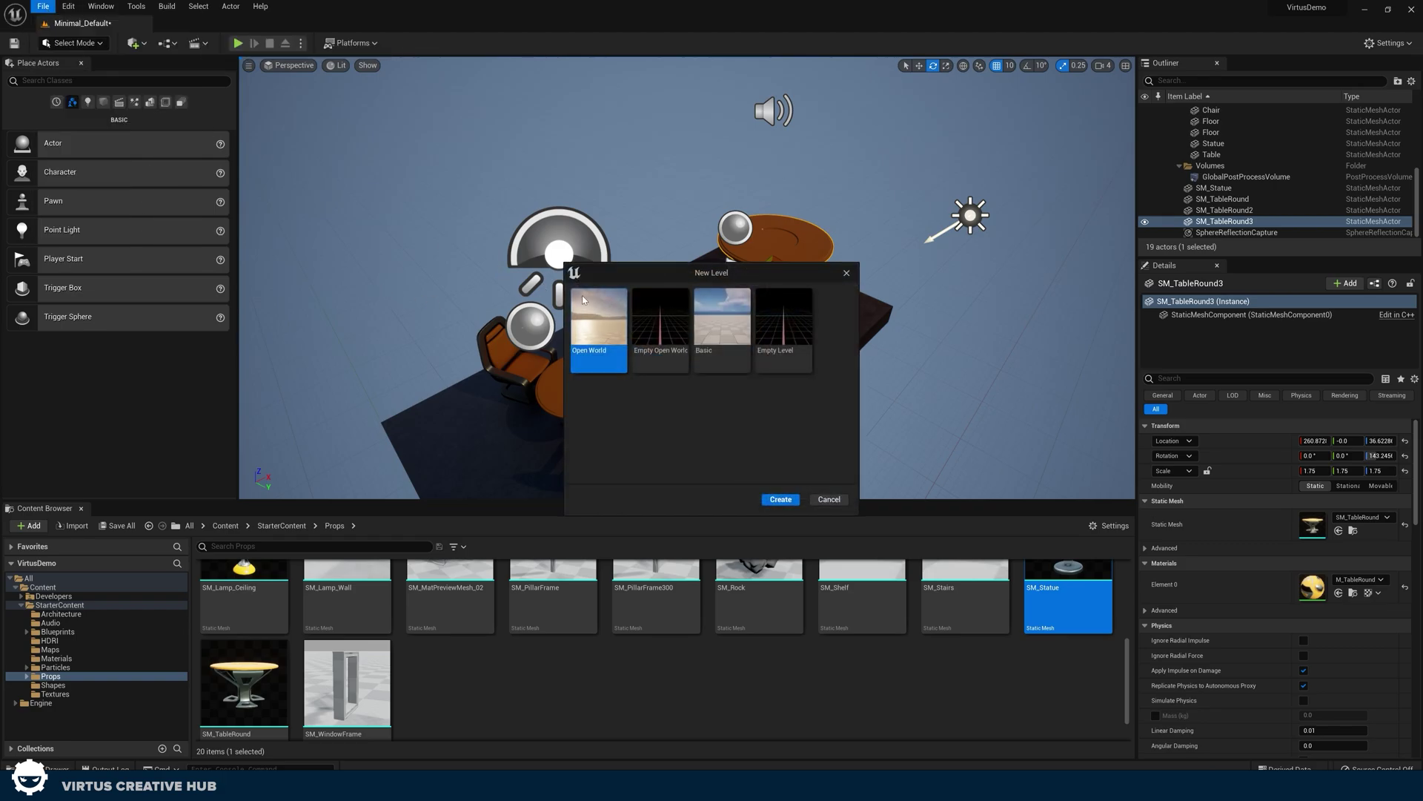
{"action": "left_click", "coordinate": [829, 500]}
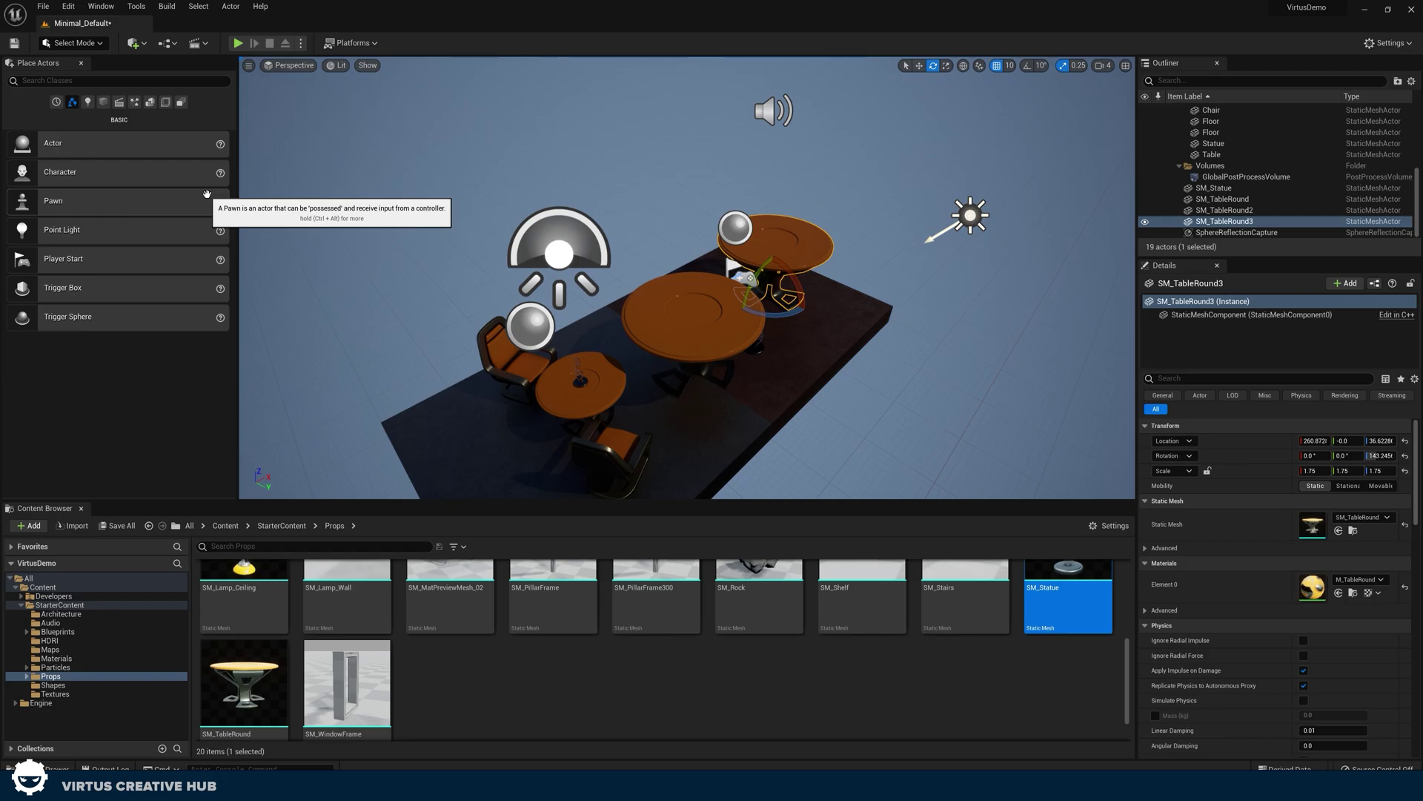
Step: Save the current level under the name Level1 in the Content folder
{"action": "left_click", "coordinate": [42, 7]}
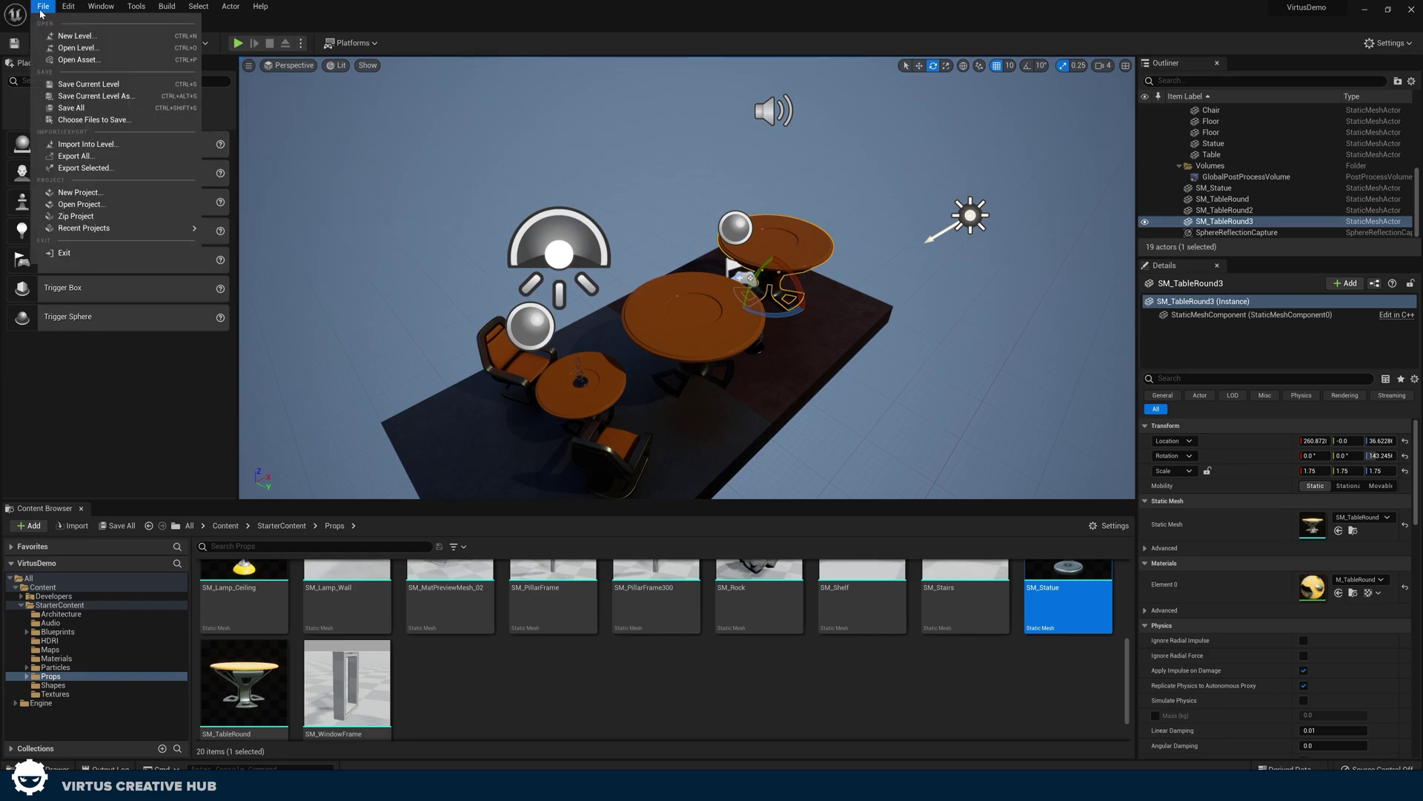
{"action": "left_click", "coordinate": [95, 96]}
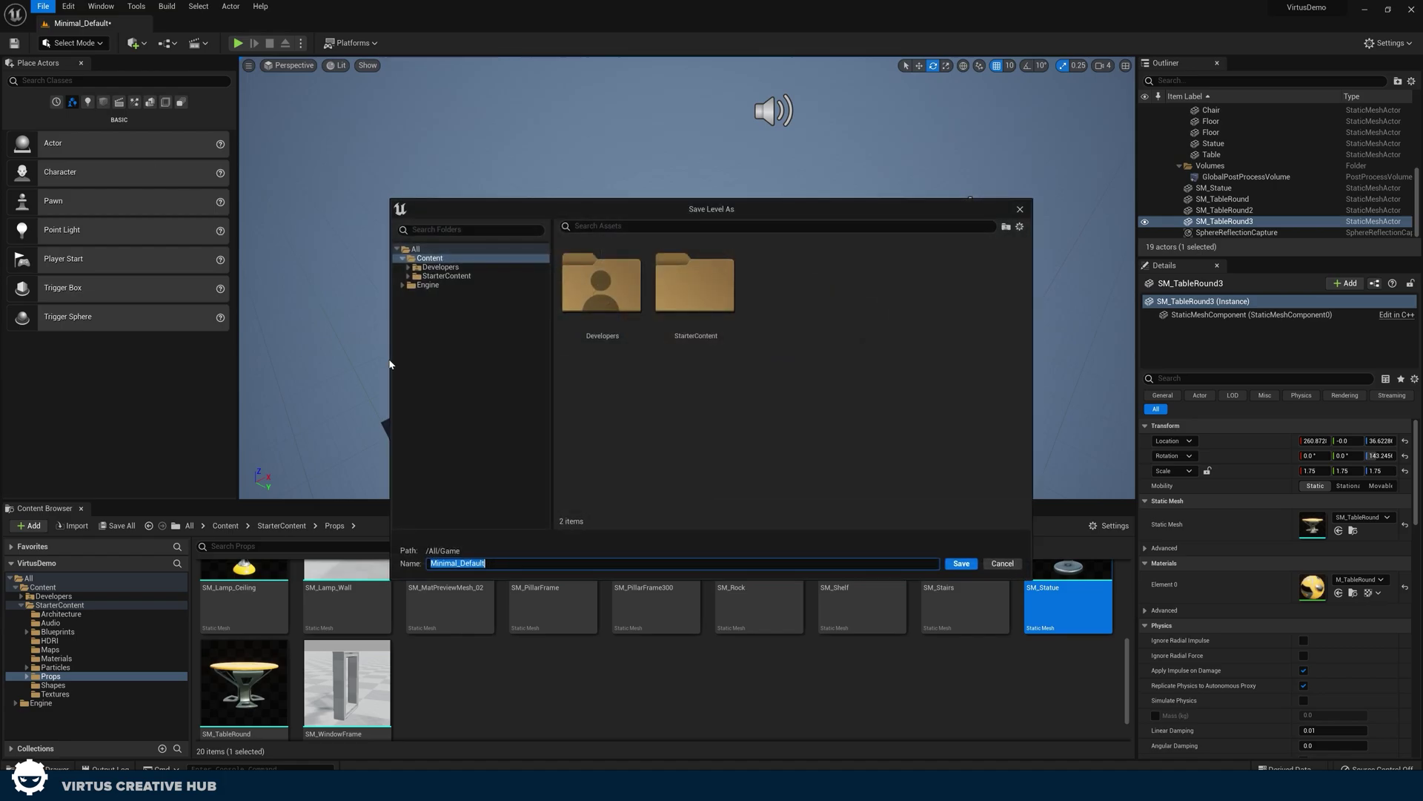
{"action": "type", "text": "Level1"}
{"action": "left_click", "coordinate": [961, 564]}
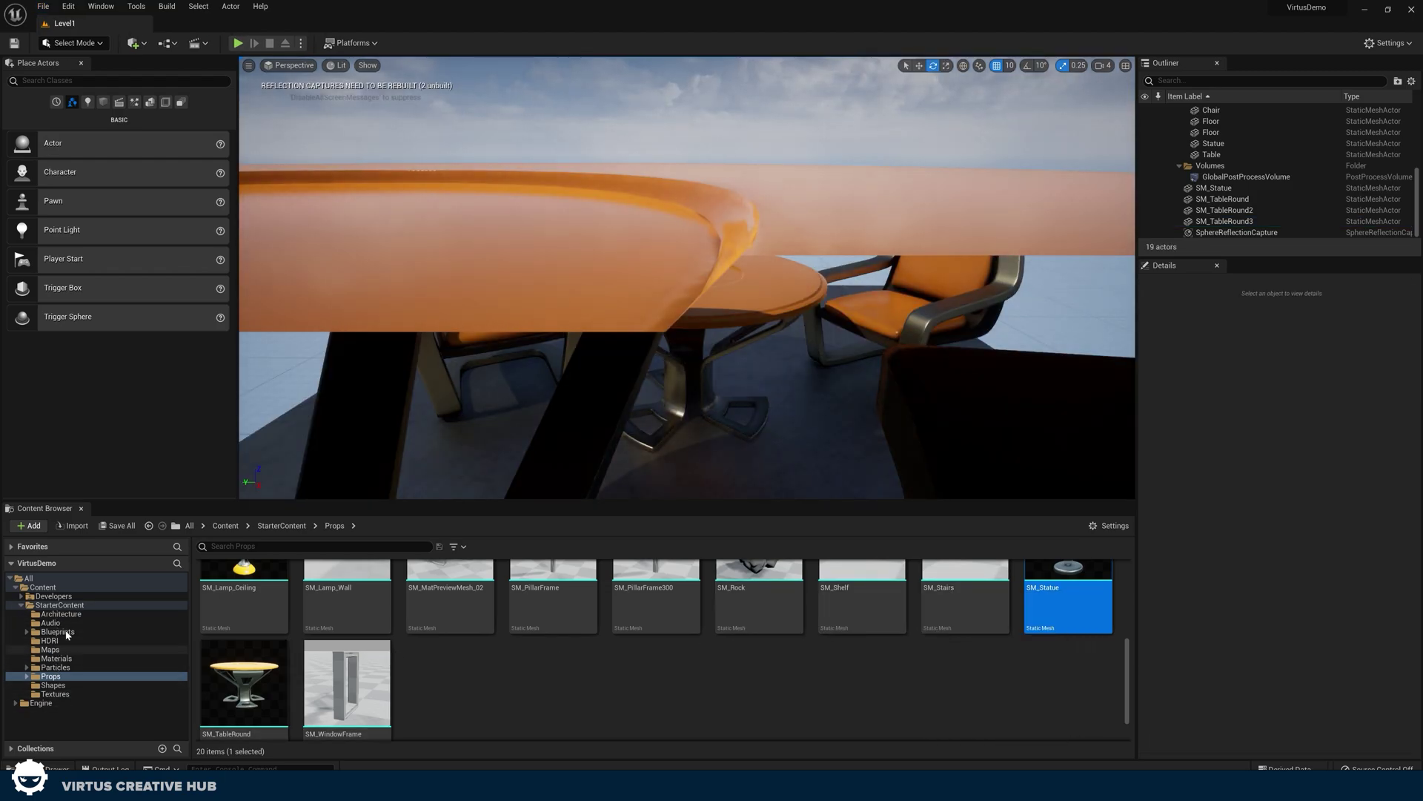
Step: Show the project's Content folder and select the saved Level1 asset
{"action": "left_click", "coordinate": [43, 587]}
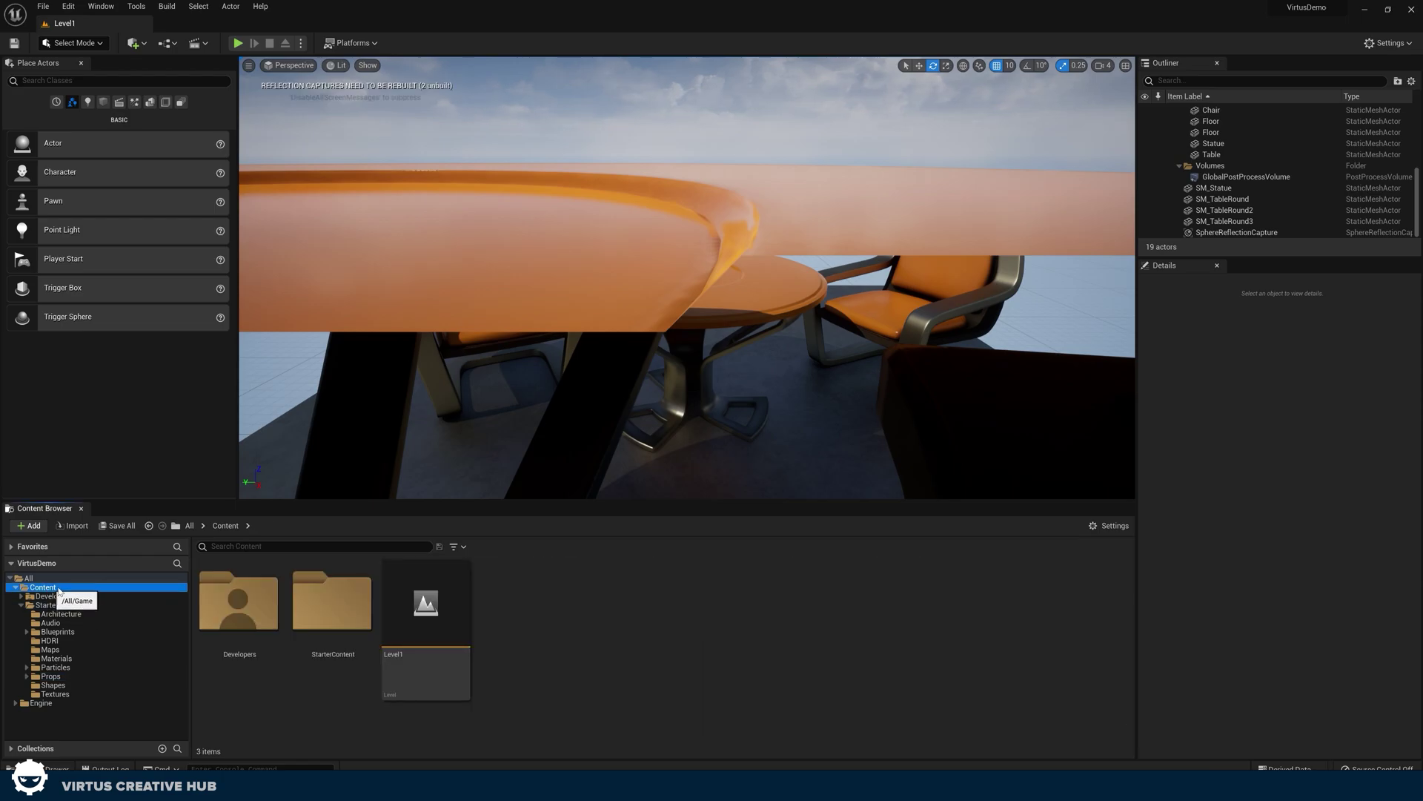
{"action": "mouse_move", "coordinate": [444, 642]}
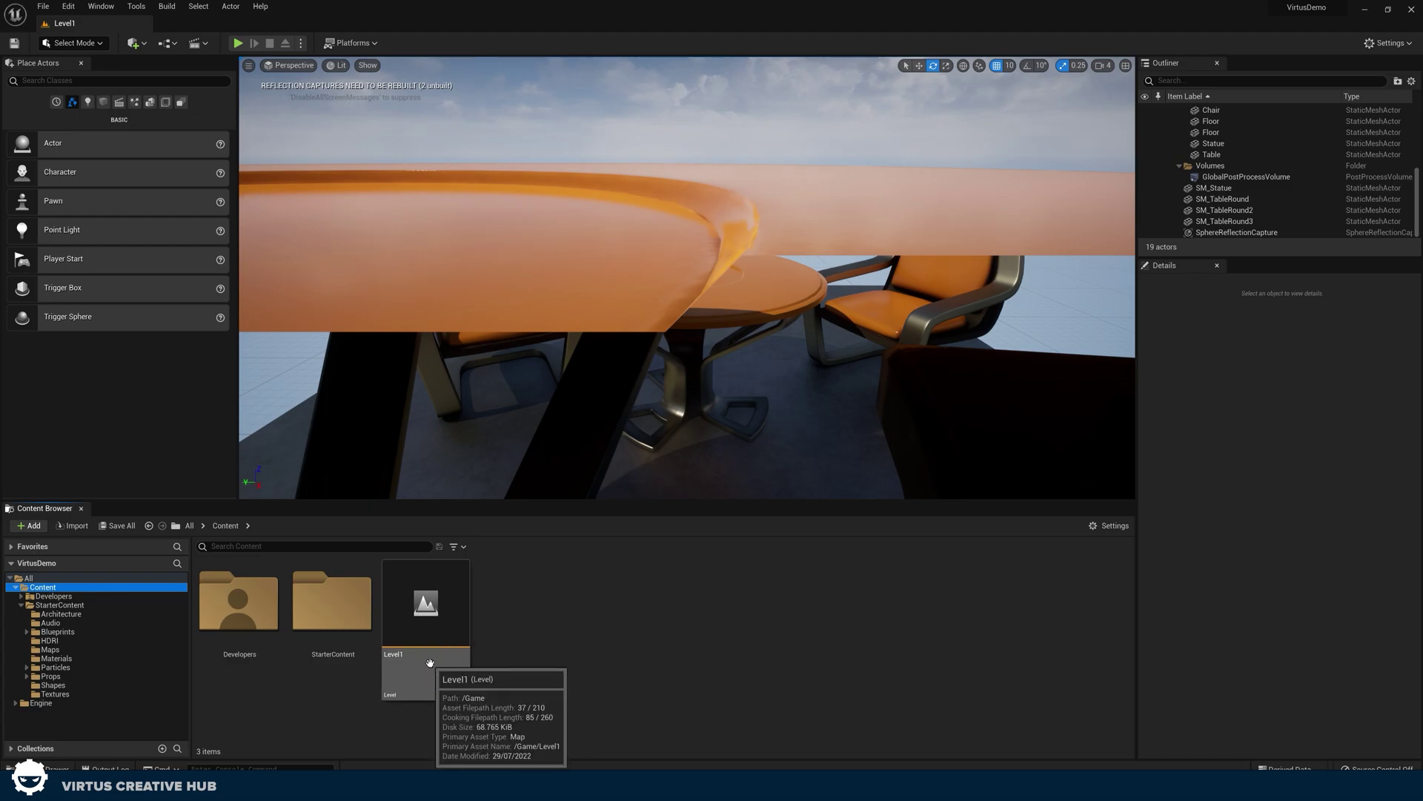
{"action": "left_click", "coordinate": [429, 662]}
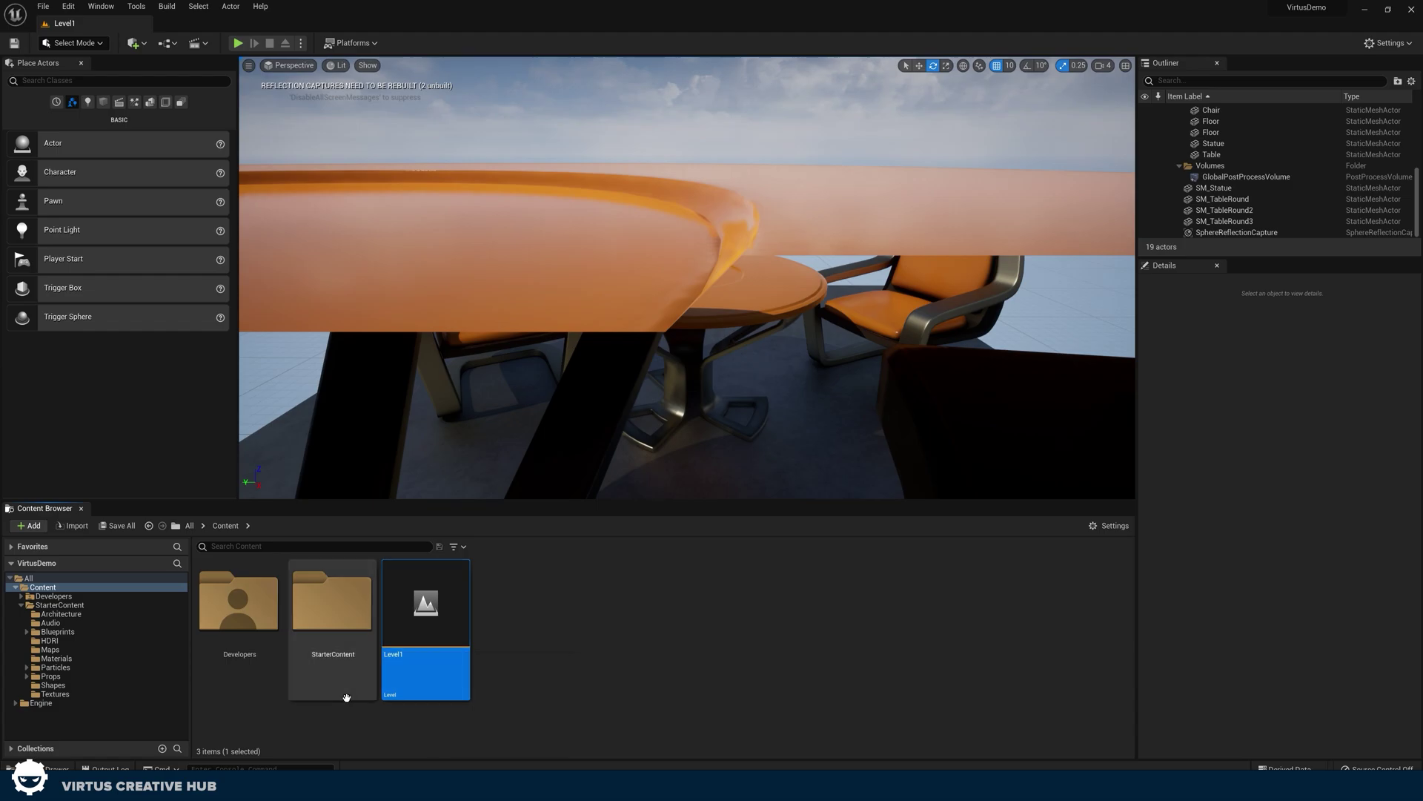
Step: Bring up the Open Level dialog and open Level1 from the Content folder
{"action": "left_click", "coordinate": [43, 7]}
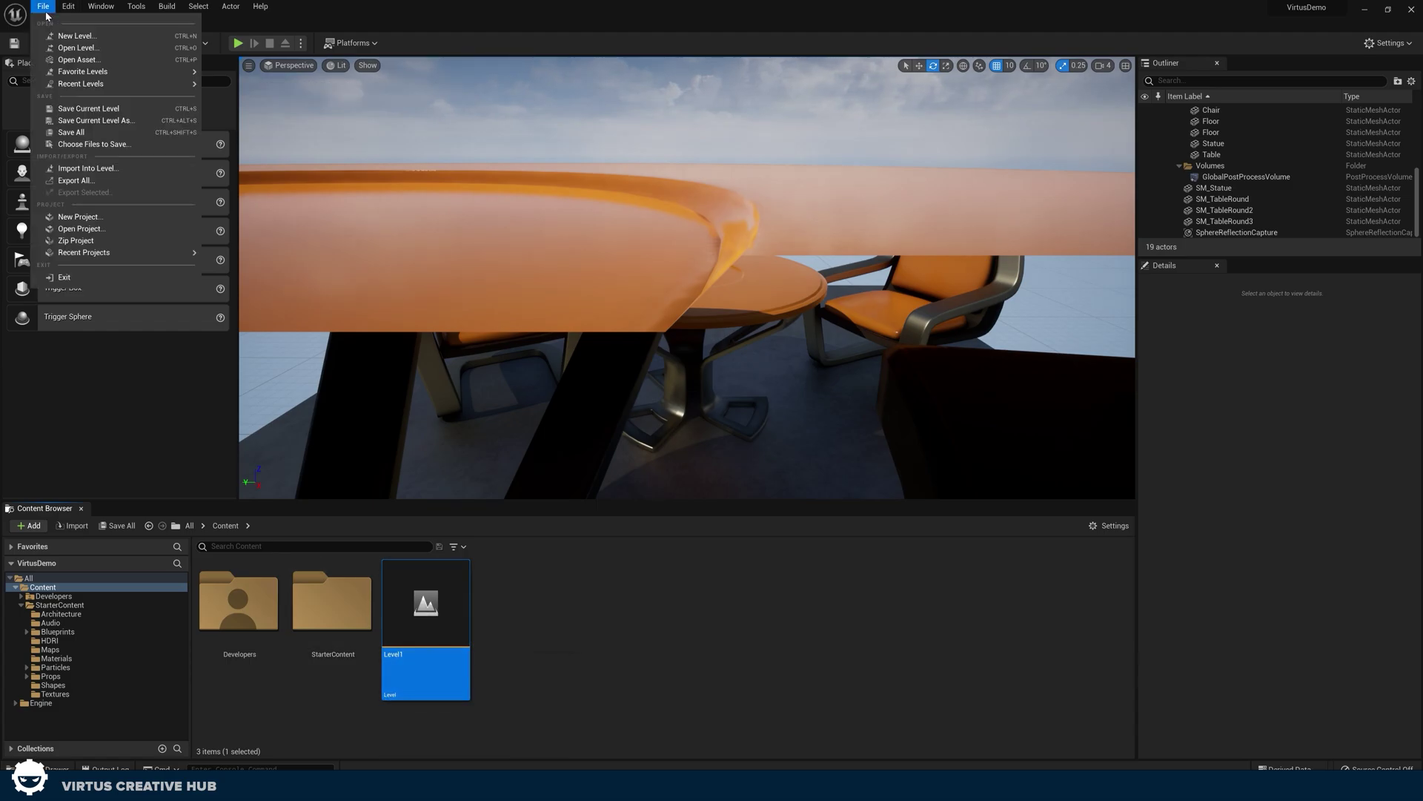
{"action": "left_click", "coordinate": [71, 46]}
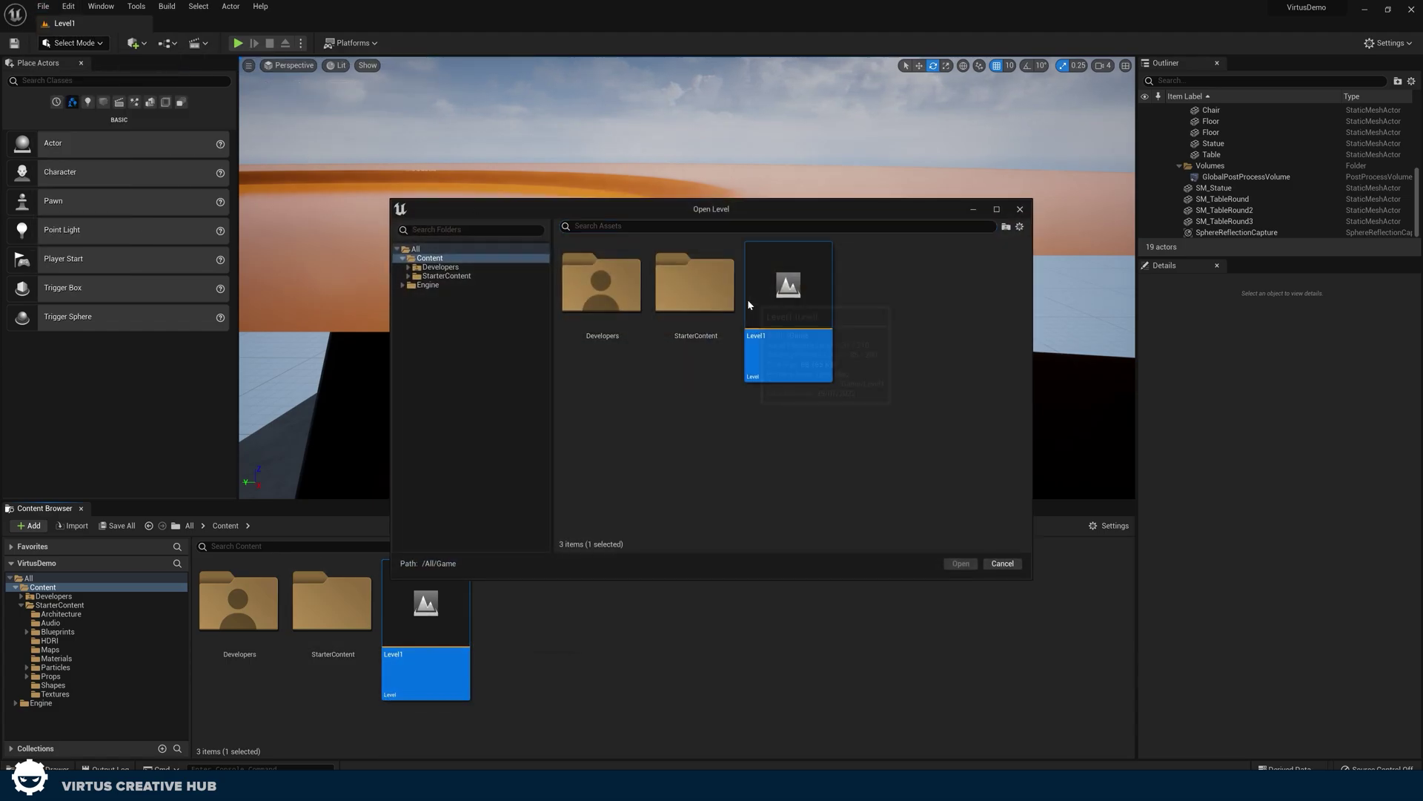
{"action": "double_click", "coordinate": [749, 299]}
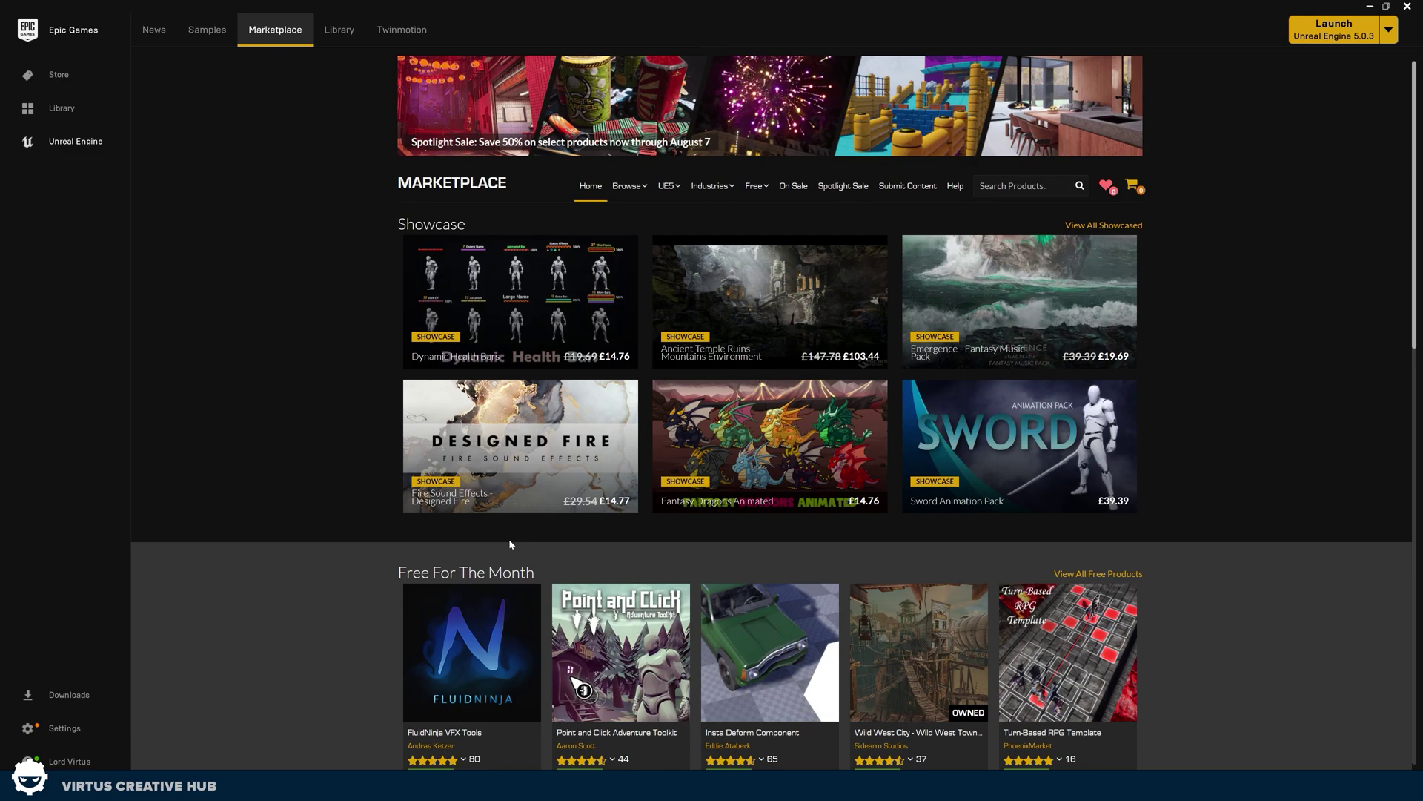
Step: Switch to the Epic Games Launcher's Marketplace, search it for "furniture" and limit the results to a maximum price of Free
{"action": "mouse_move", "coordinate": [451, 334]}
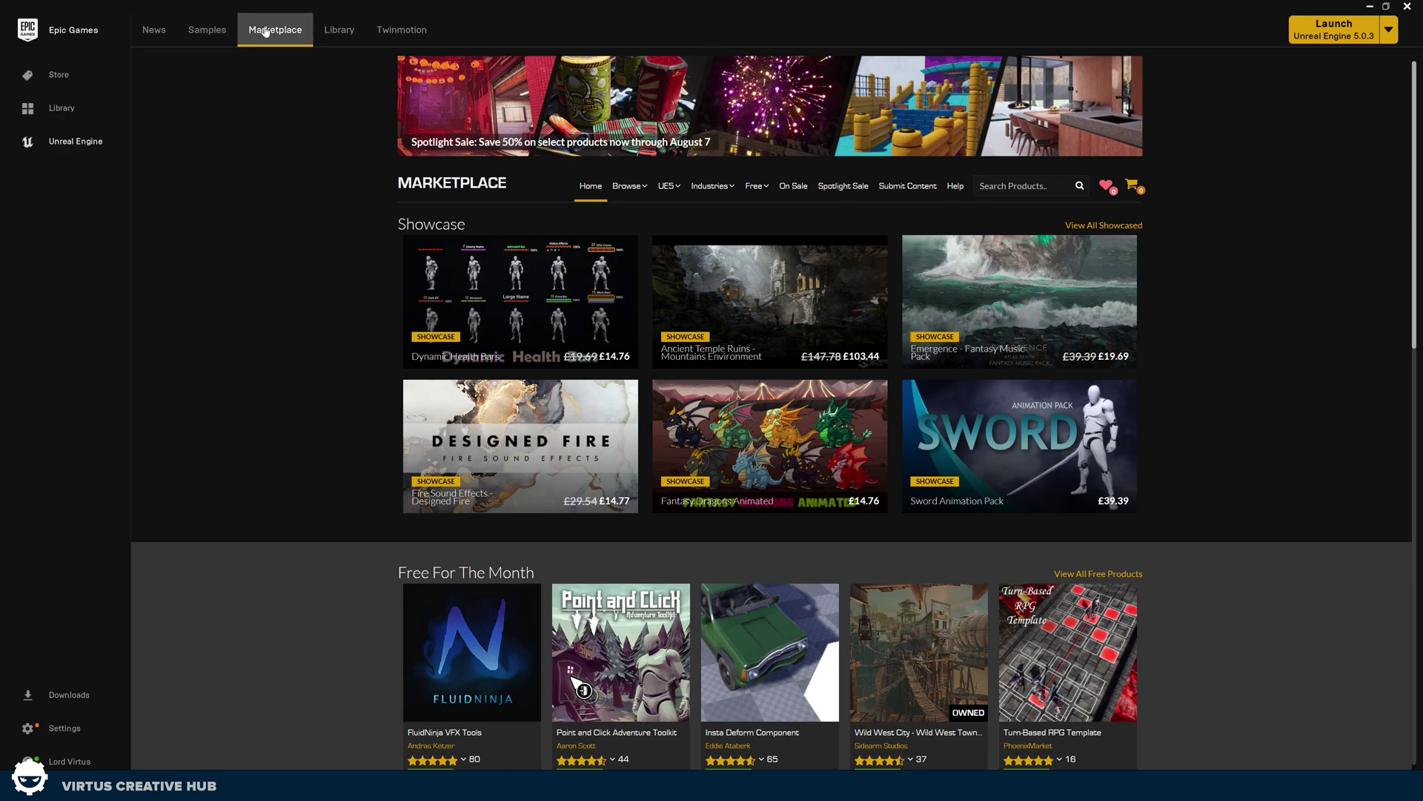
{"action": "mouse_move", "coordinate": [620, 183]}
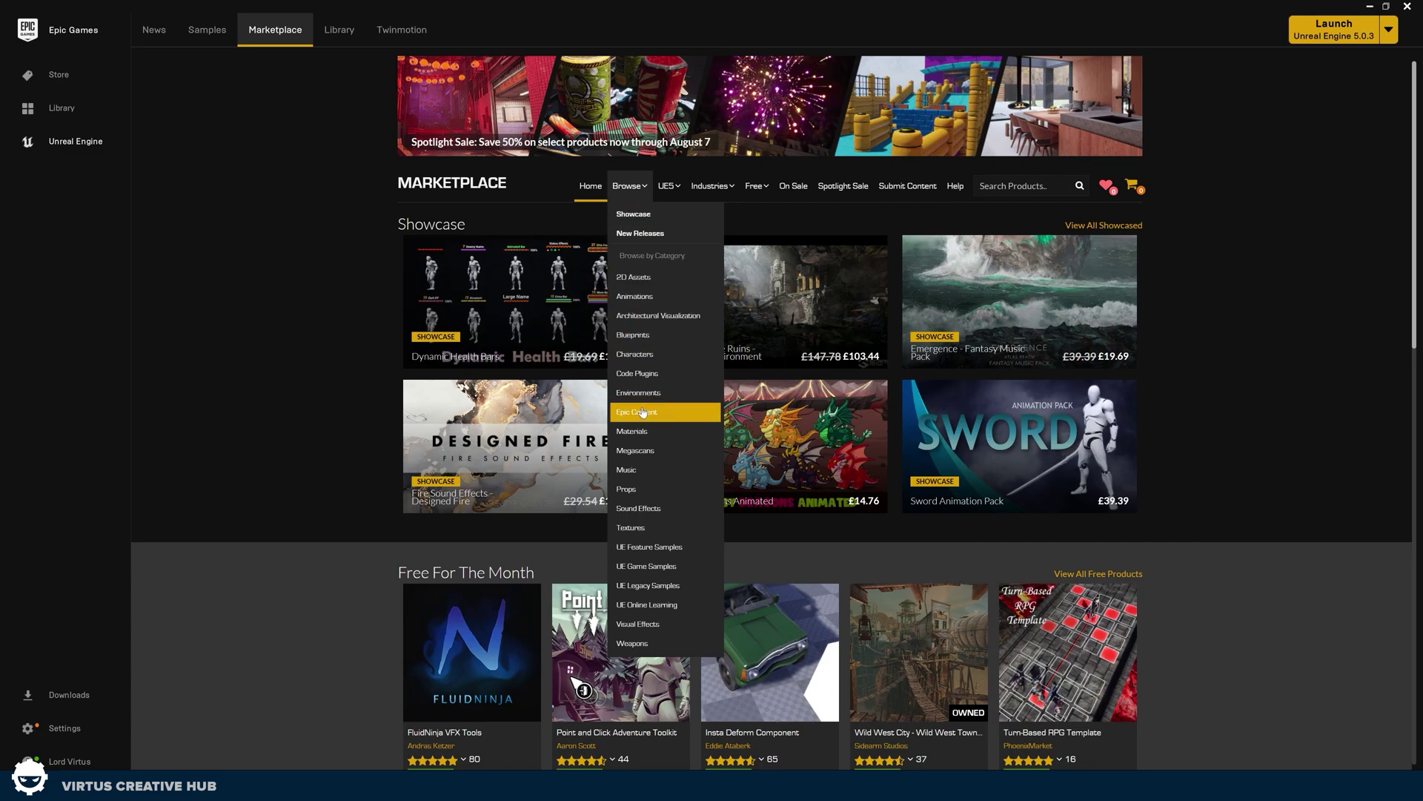
{"action": "mouse_move", "coordinate": [433, 664]}
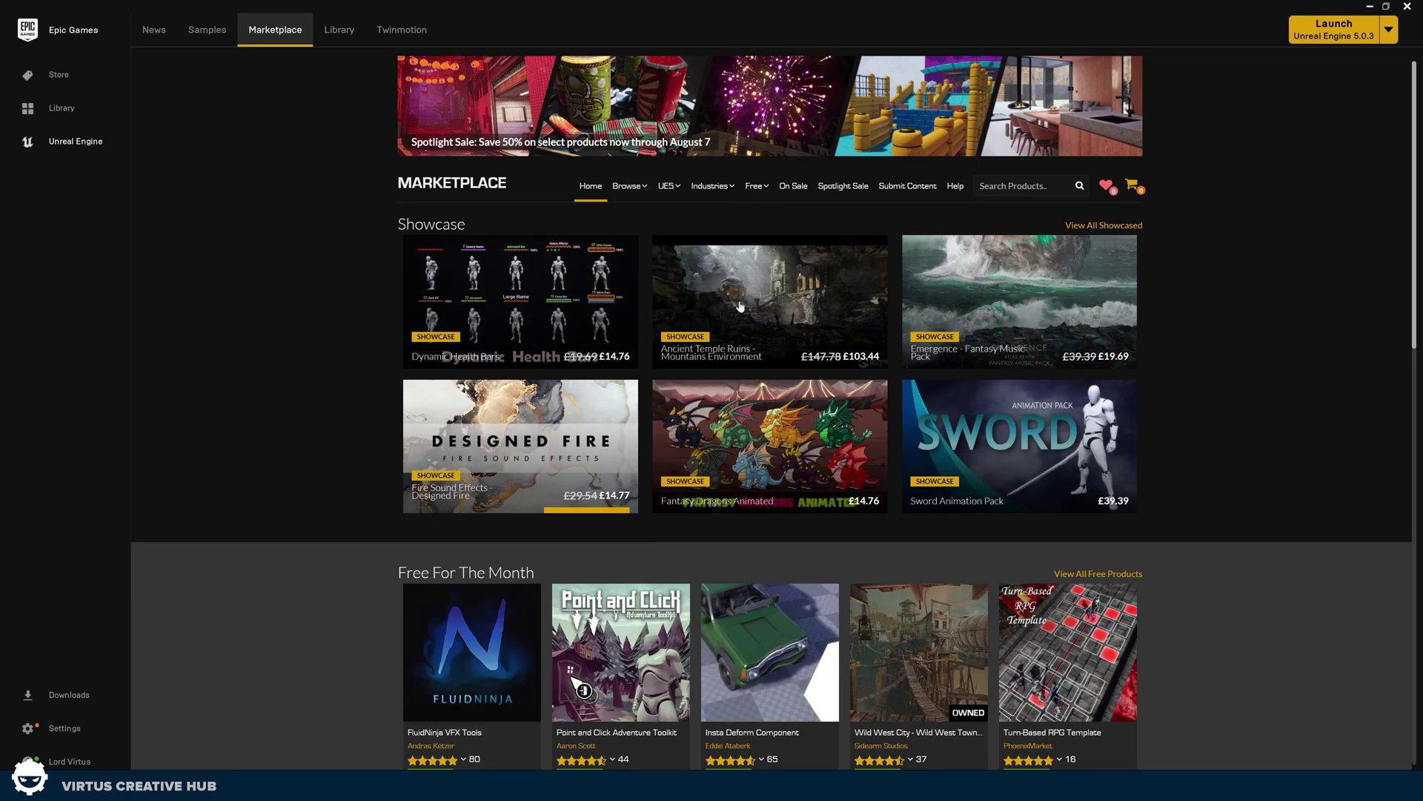
{"action": "mouse_move", "coordinate": [732, 297]}
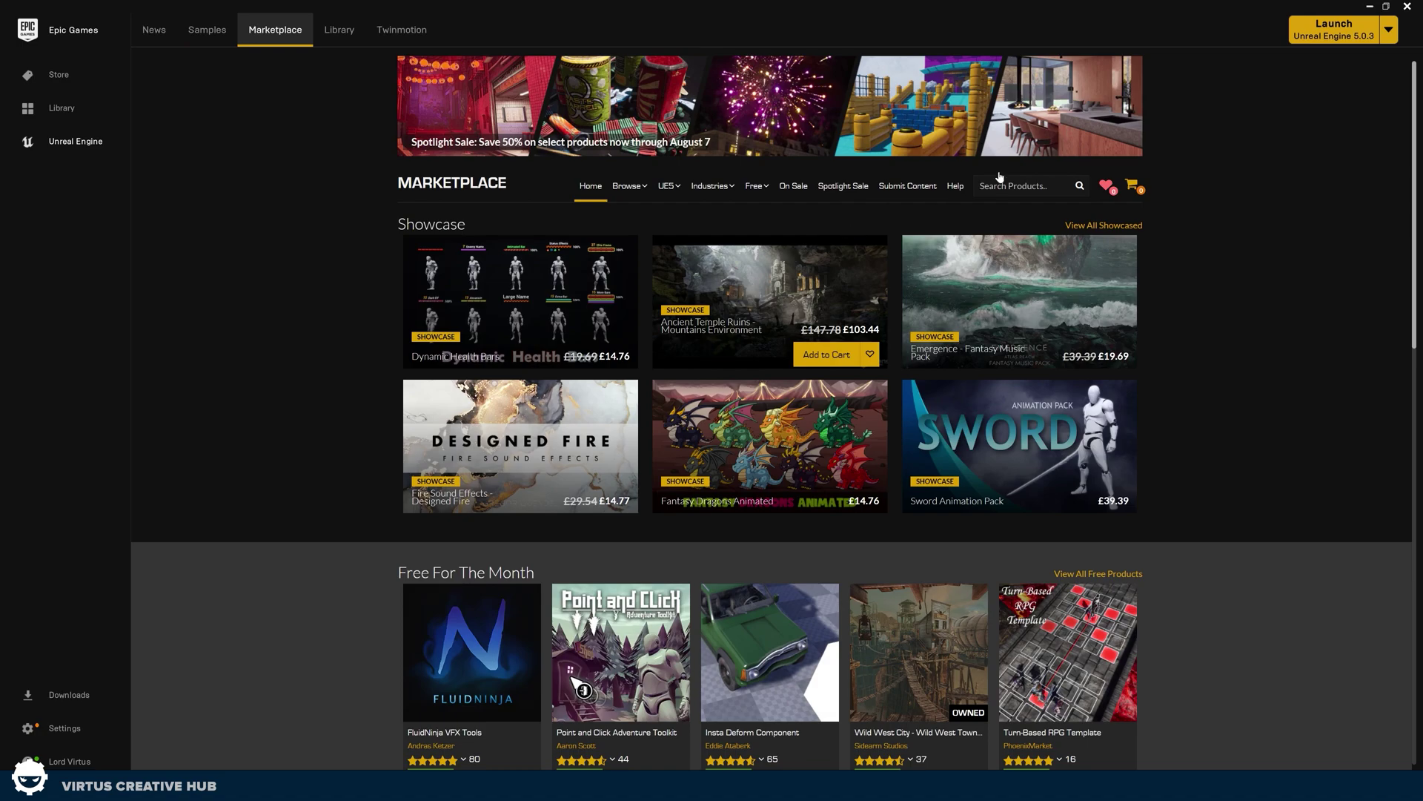
{"action": "type", "text": "f"}
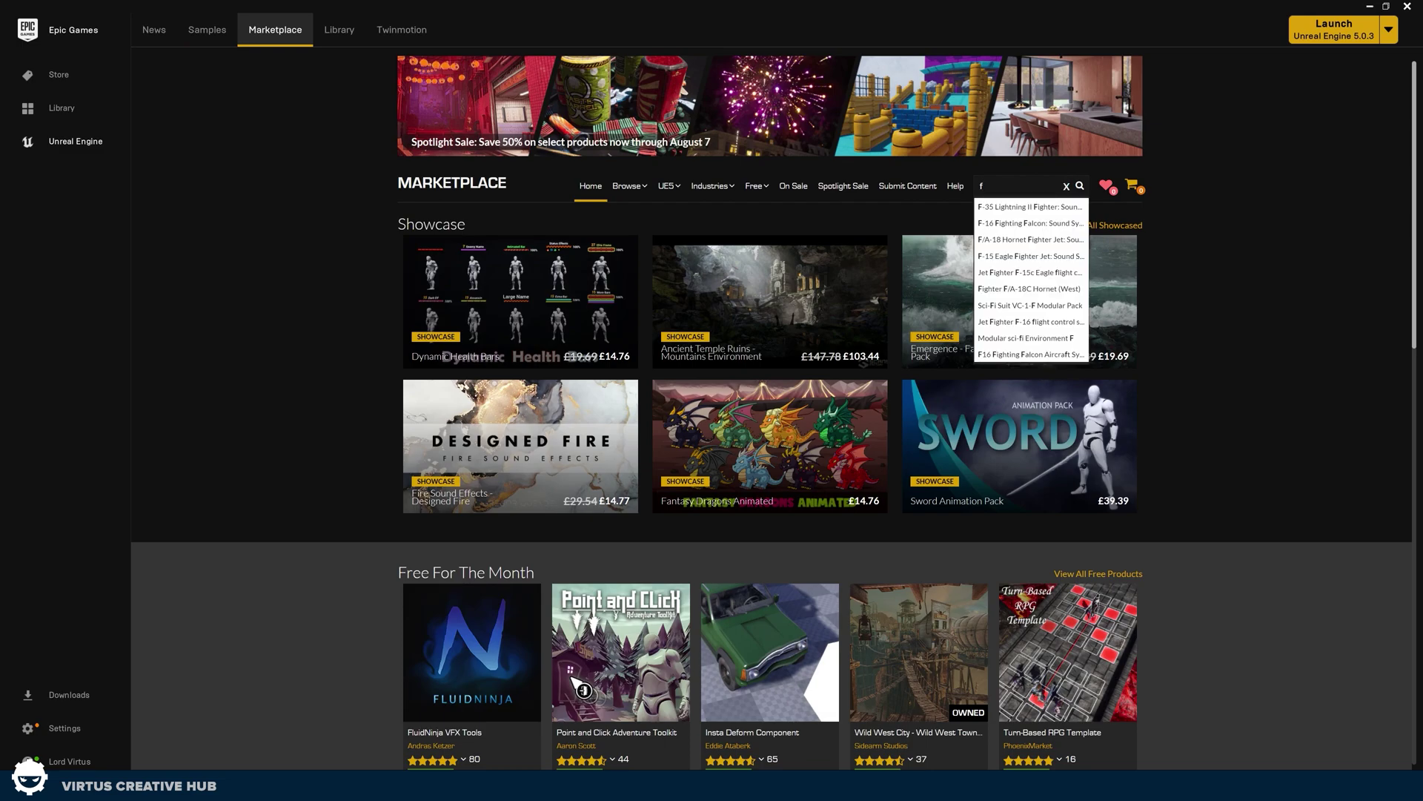
{"action": "type", "text": "urniture"}
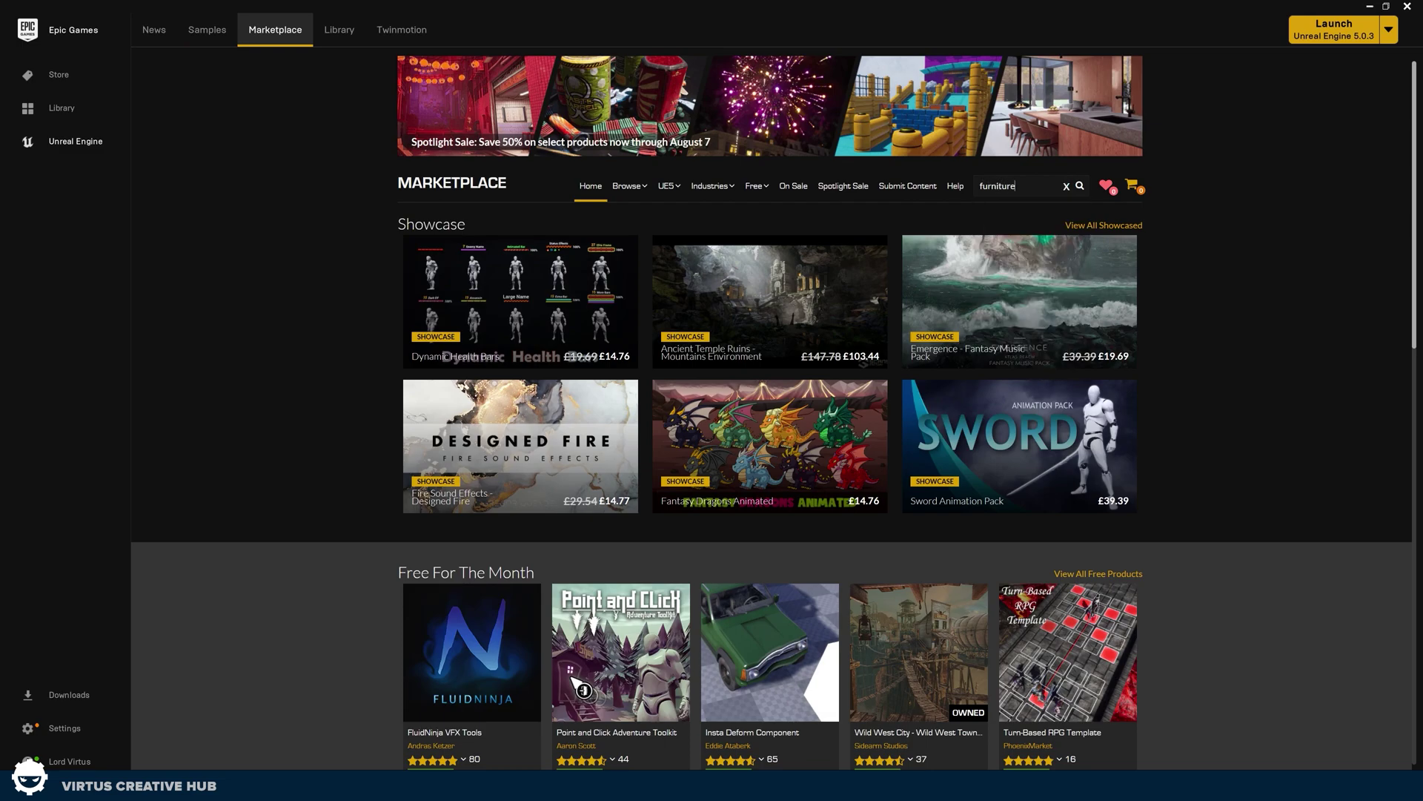
{"action": "key", "text": "Return"}
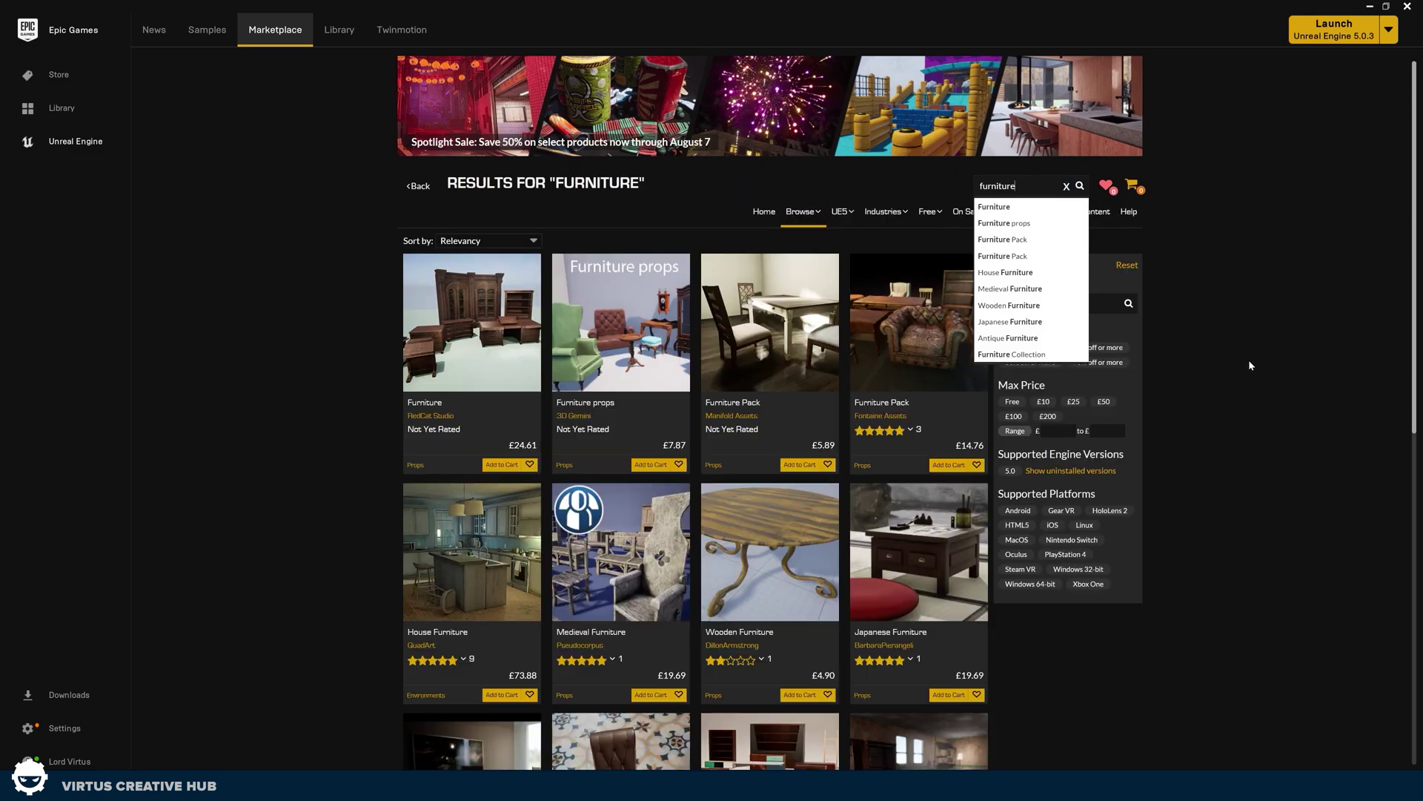
{"action": "left_click", "coordinate": [1013, 402]}
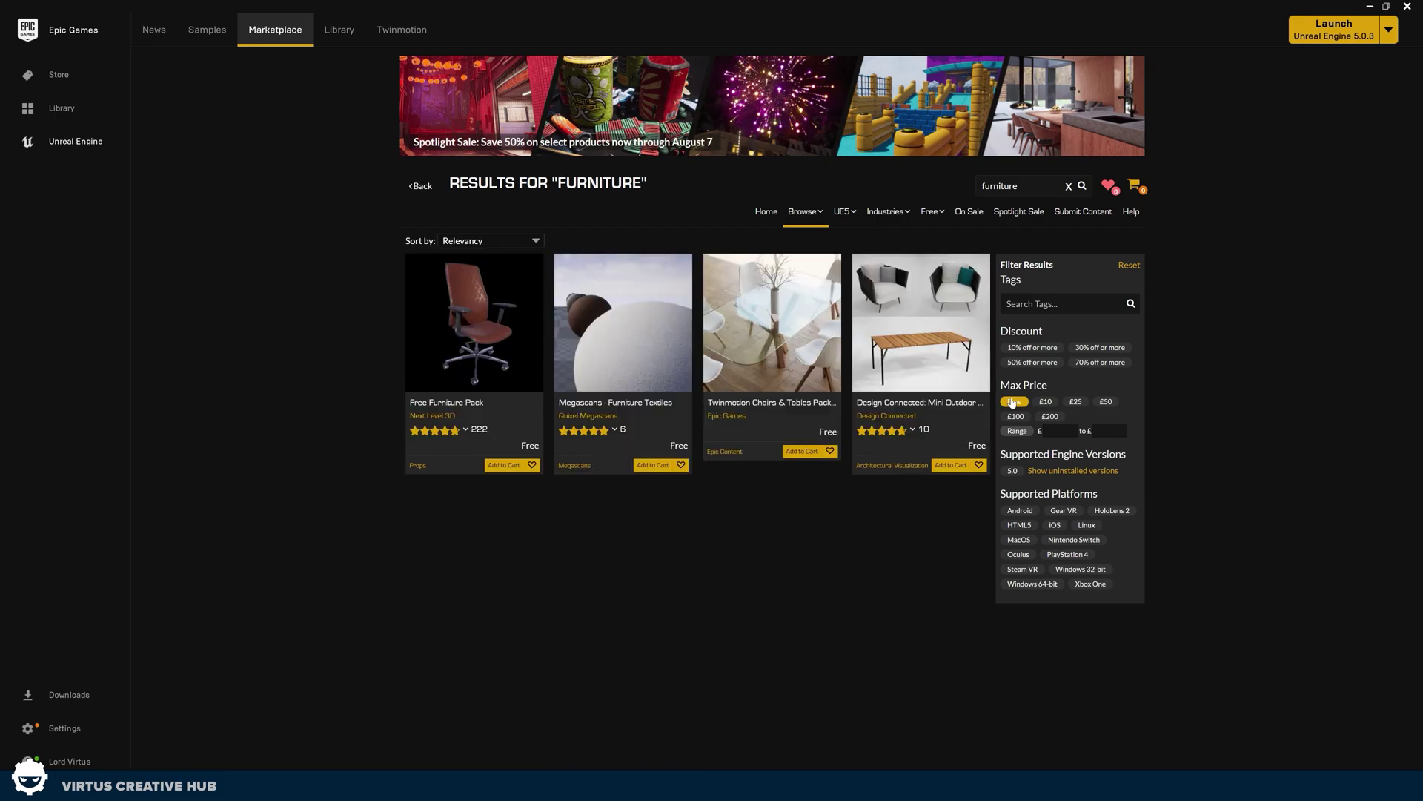
Step: Open the Free Furniture Pack's detail page and look through its preview images
{"action": "left_click", "coordinate": [453, 351]}
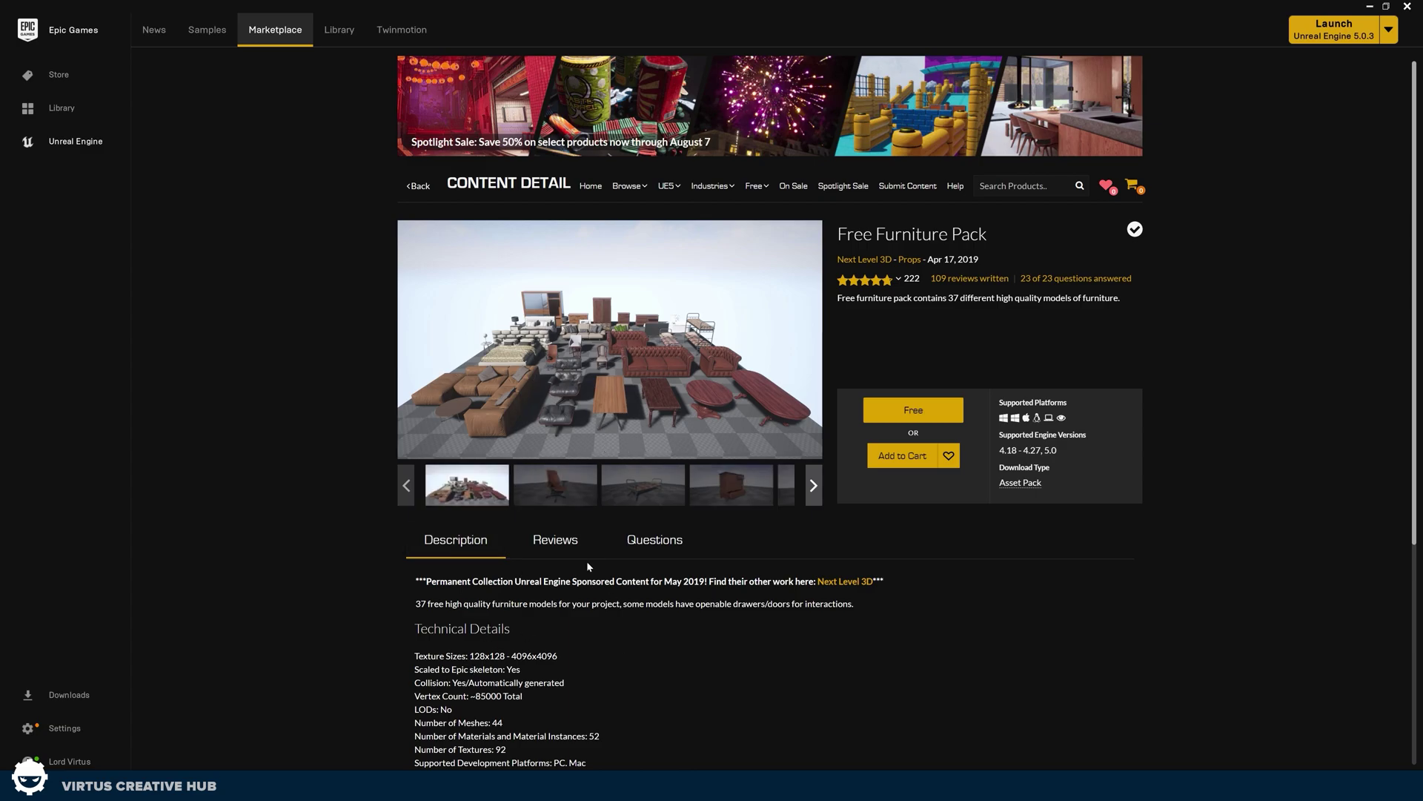
{"action": "left_click", "coordinate": [547, 496]}
{"action": "left_click", "coordinate": [479, 502]}
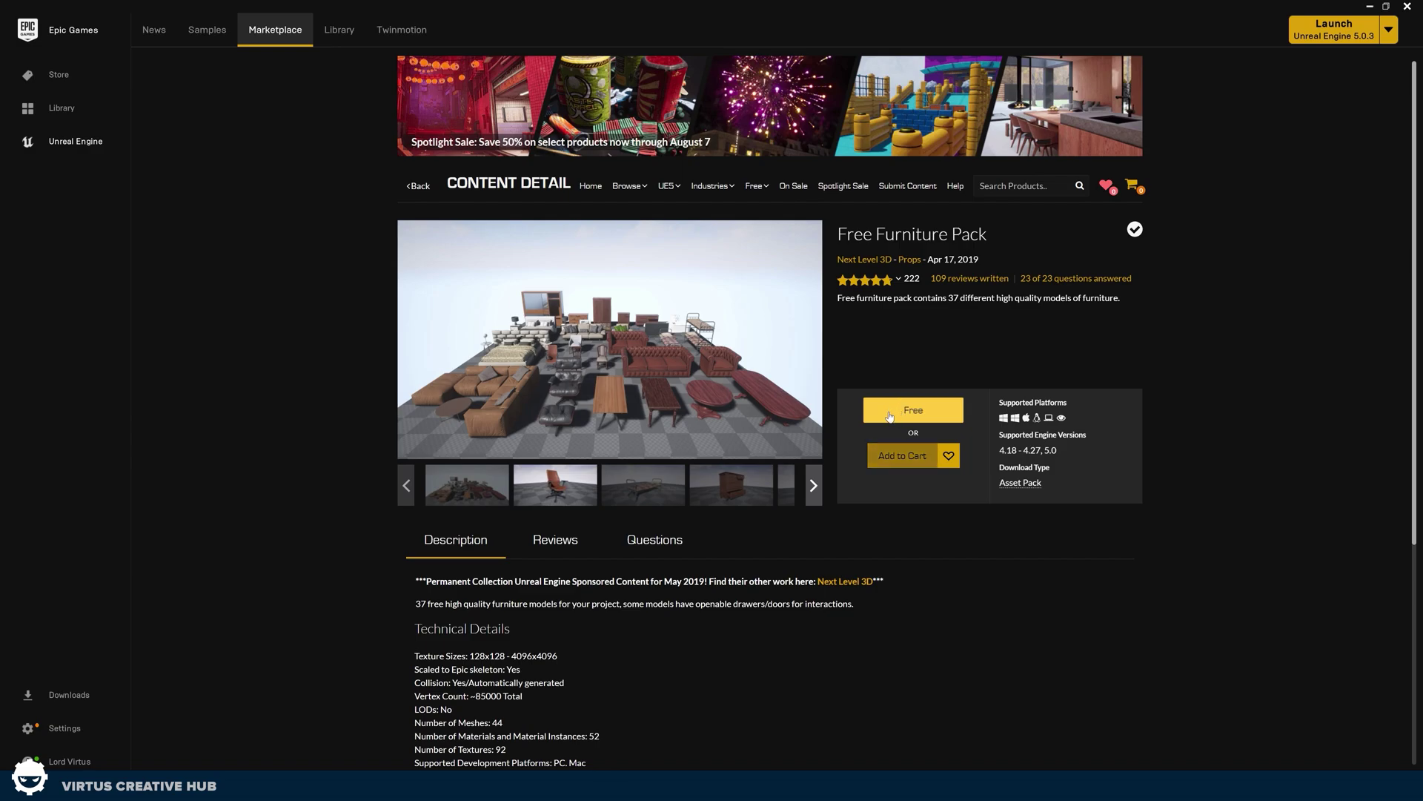
Step: Acquire the Free Furniture Pack at no cost and add it to the VirtusDemo project
{"action": "left_click", "coordinate": [919, 411]}
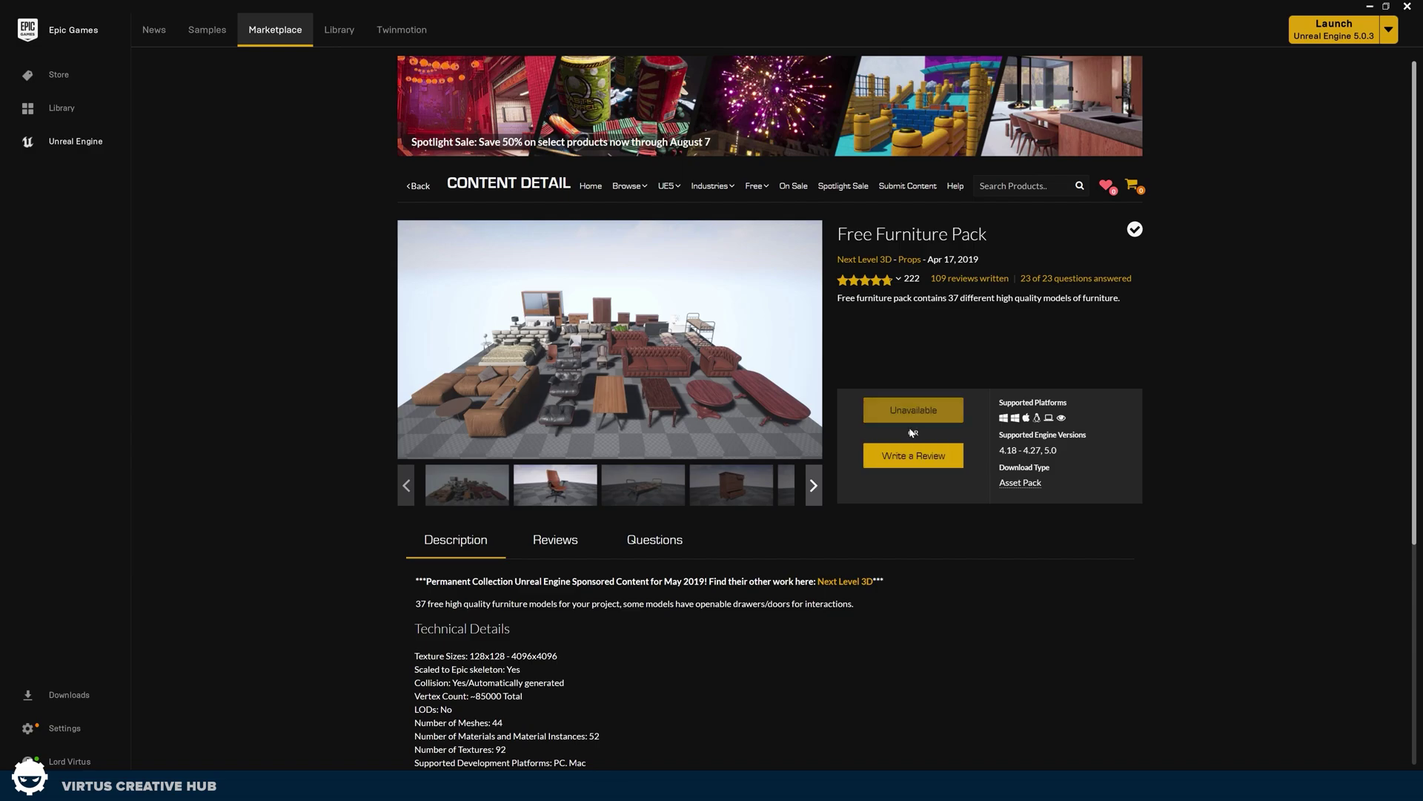
{"action": "left_click", "coordinate": [898, 415]}
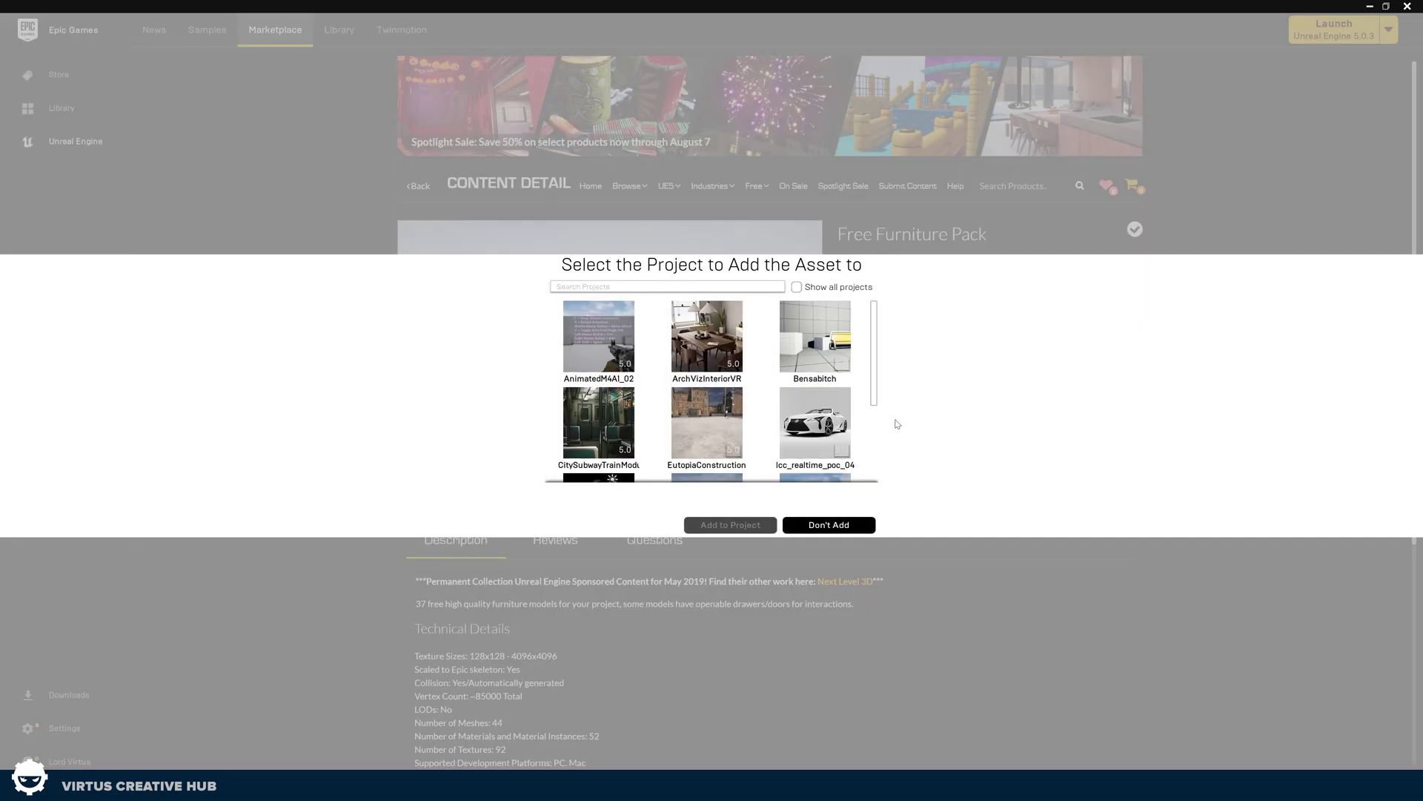
{"action": "left_click_drag", "start_coordinate": [874, 371], "coordinate": [870, 492]}
{"action": "left_click", "coordinate": [733, 387]}
{"action": "left_click", "coordinate": [733, 526]}
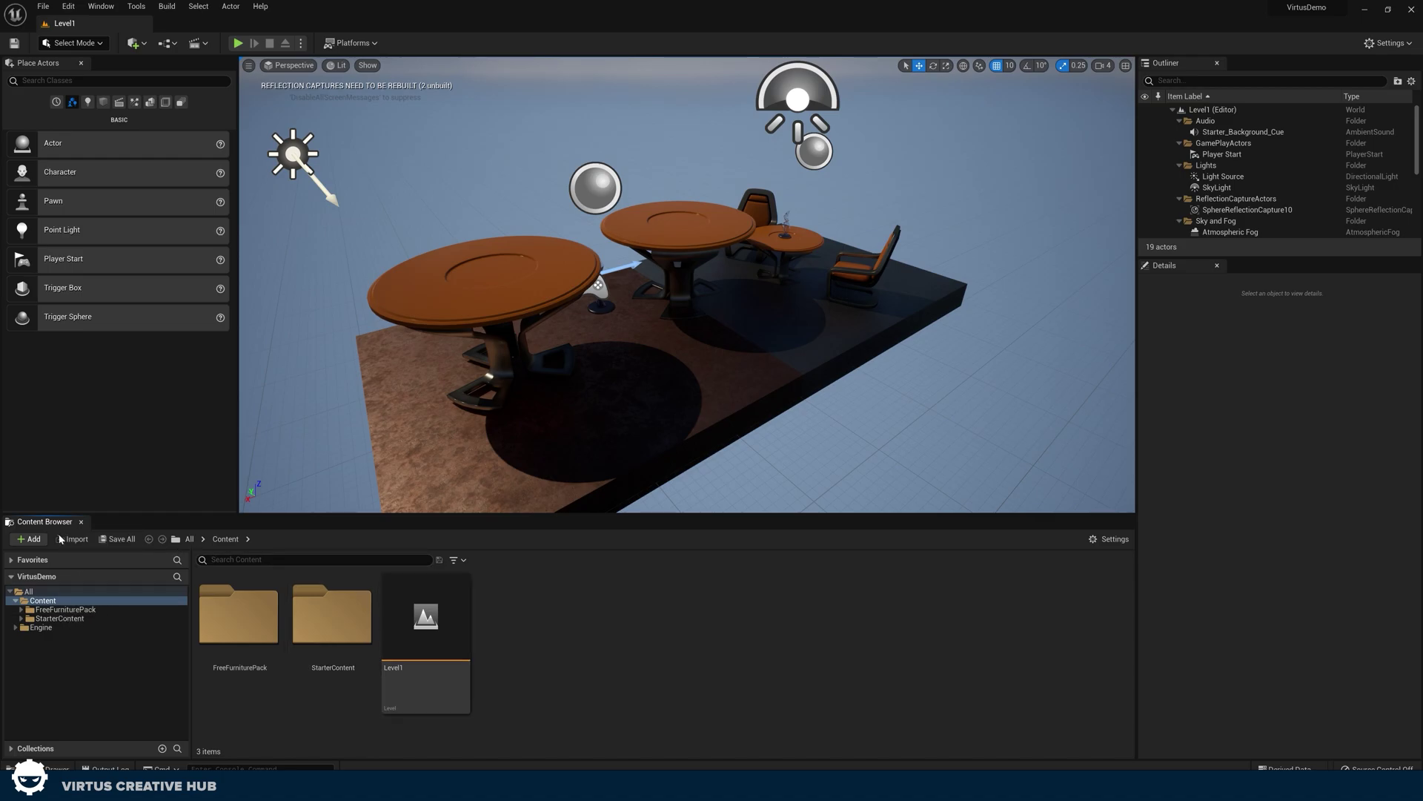
Step: Switch back to the Unreal Editor and browse the furniture models in the FreeFurniturePack Meshes folder
{"action": "left_click", "coordinate": [78, 609]}
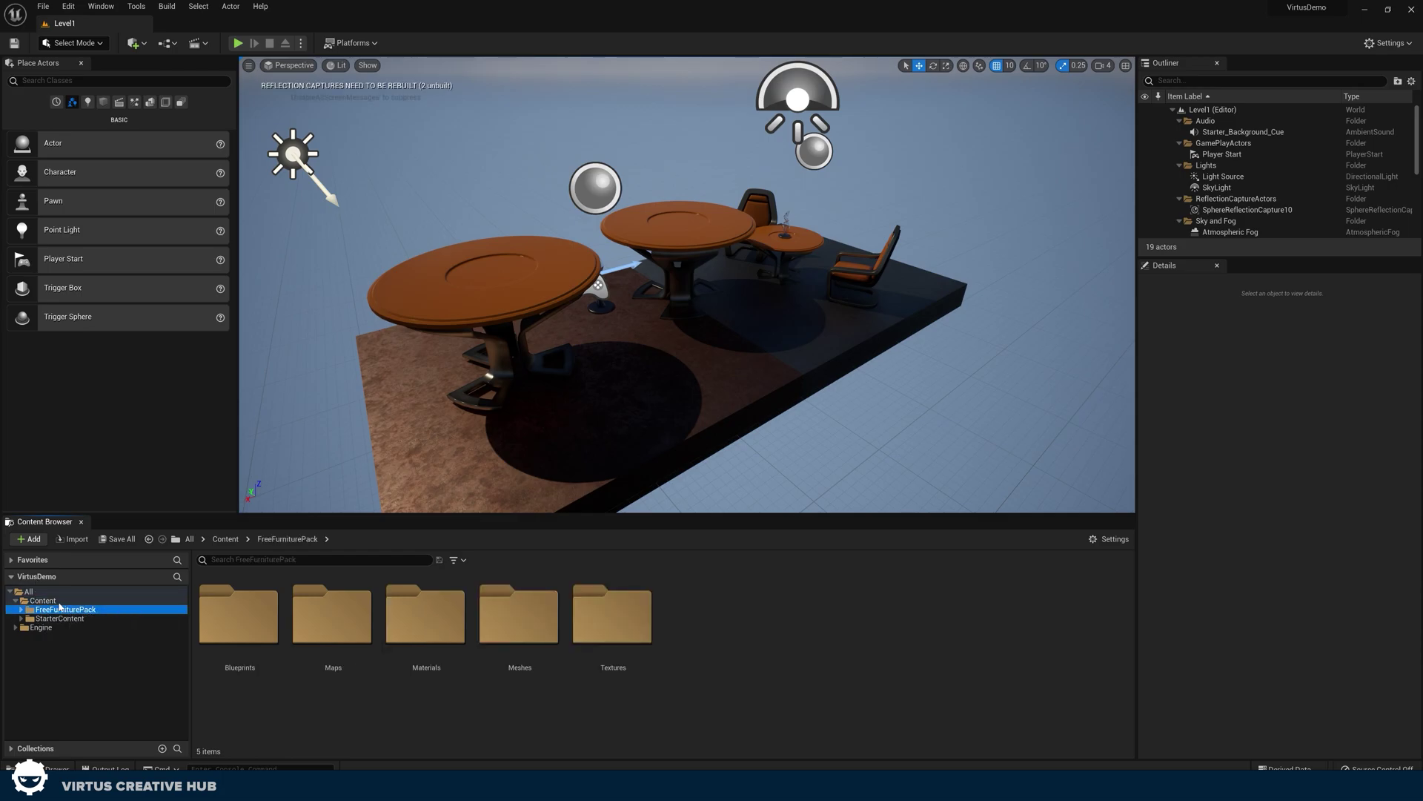
{"action": "double_click", "coordinate": [509, 653]}
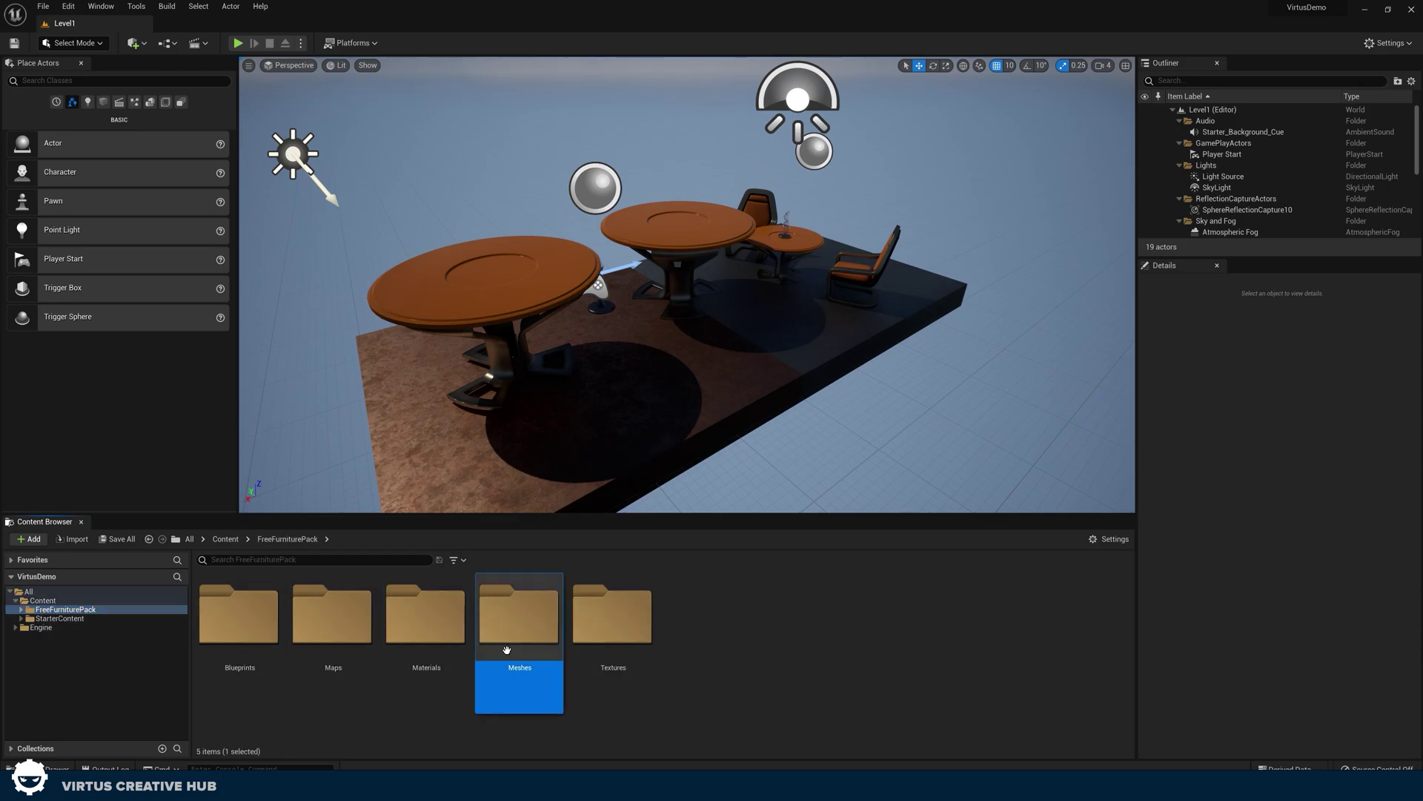
{"action": "scroll", "coordinate": [508, 655], "scroll_direction": "down", "scroll_amount": 5}
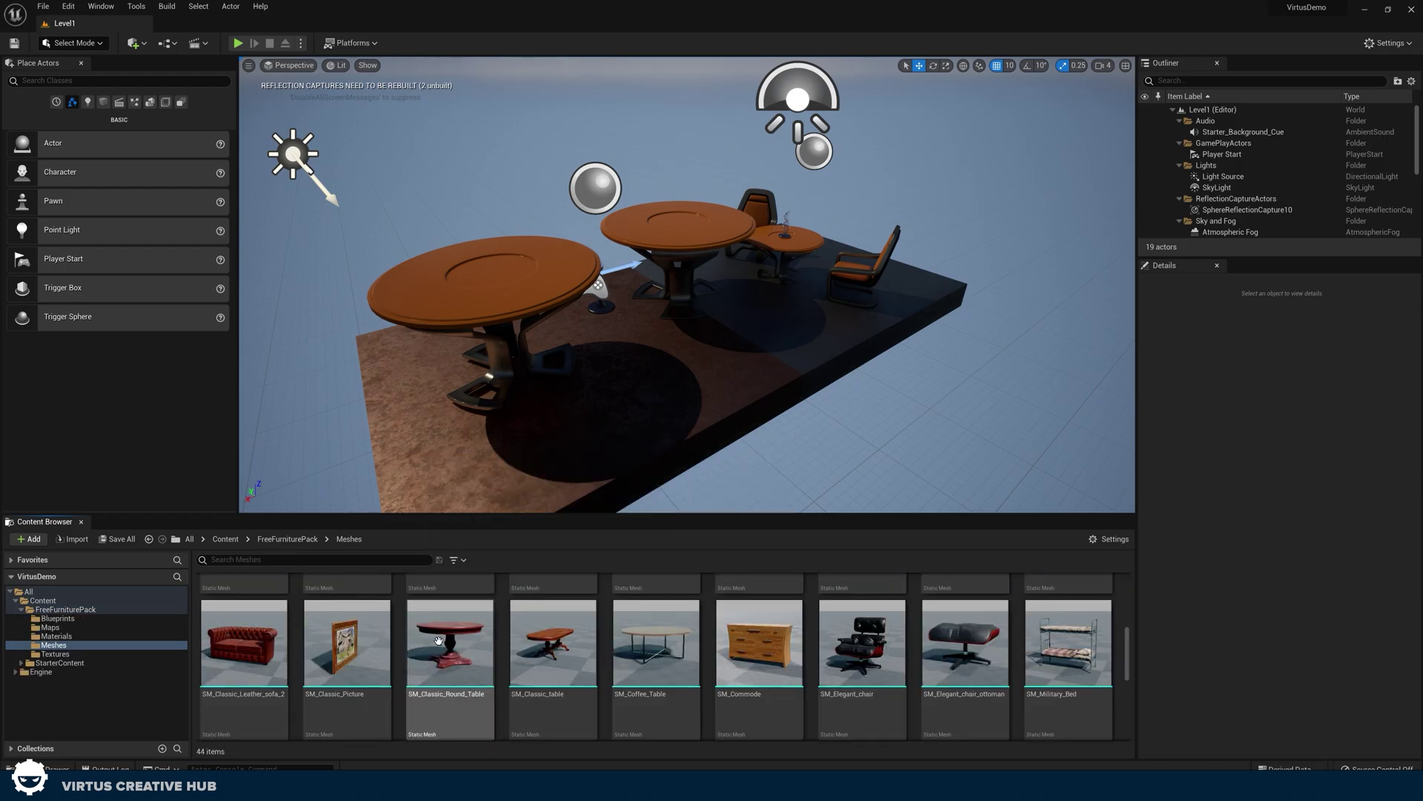
{"action": "scroll", "coordinate": [513, 652], "scroll_direction": "down", "scroll_amount": 3}
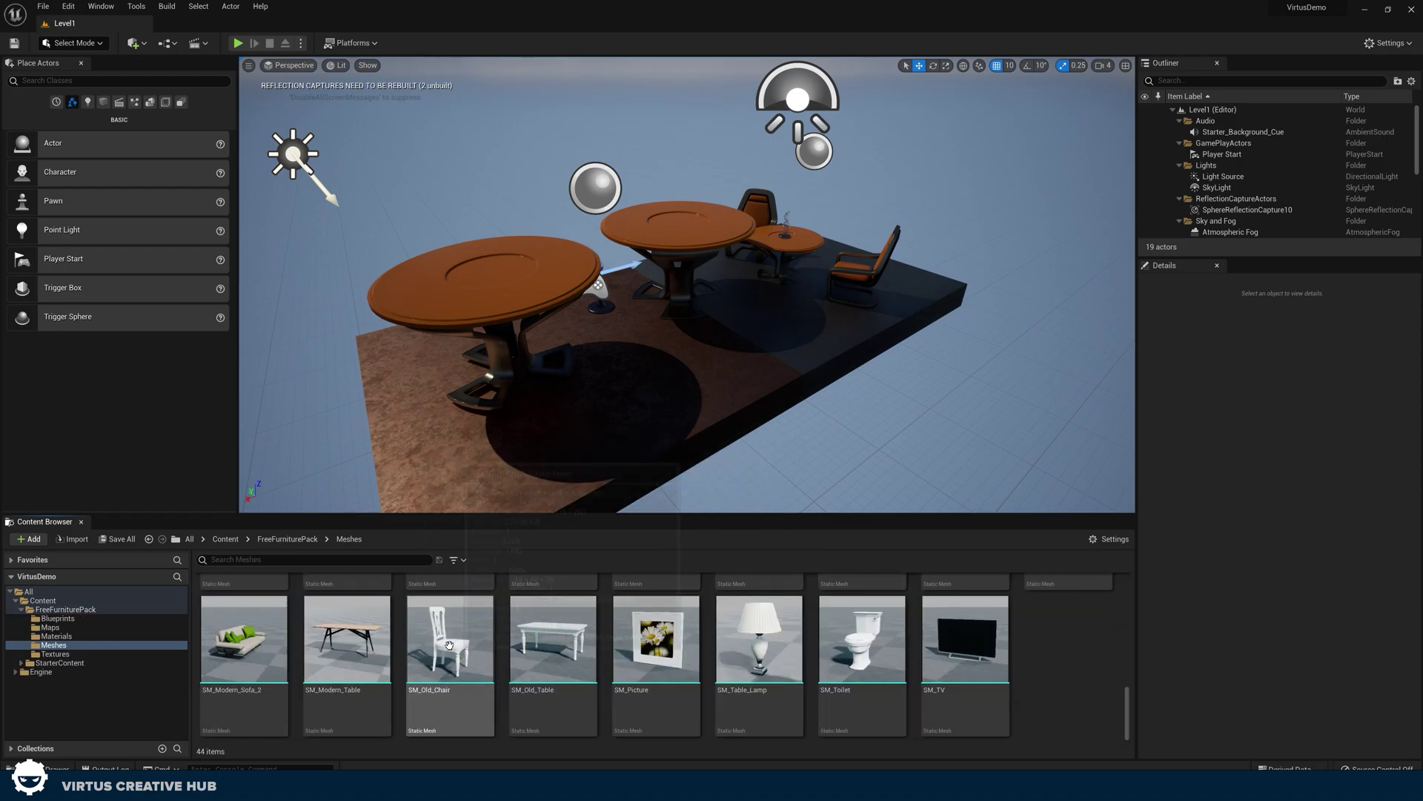
Step: Place the SM_Modern_Table mesh from the FreeFurniturePack on the floor's near corner, beside the large round table
{"action": "scroll", "coordinate": [598, 283], "scroll_direction": "down", "scroll_amount": 5}
{"action": "left_click_drag", "start_coordinate": [347, 638], "coordinate": [739, 399]}
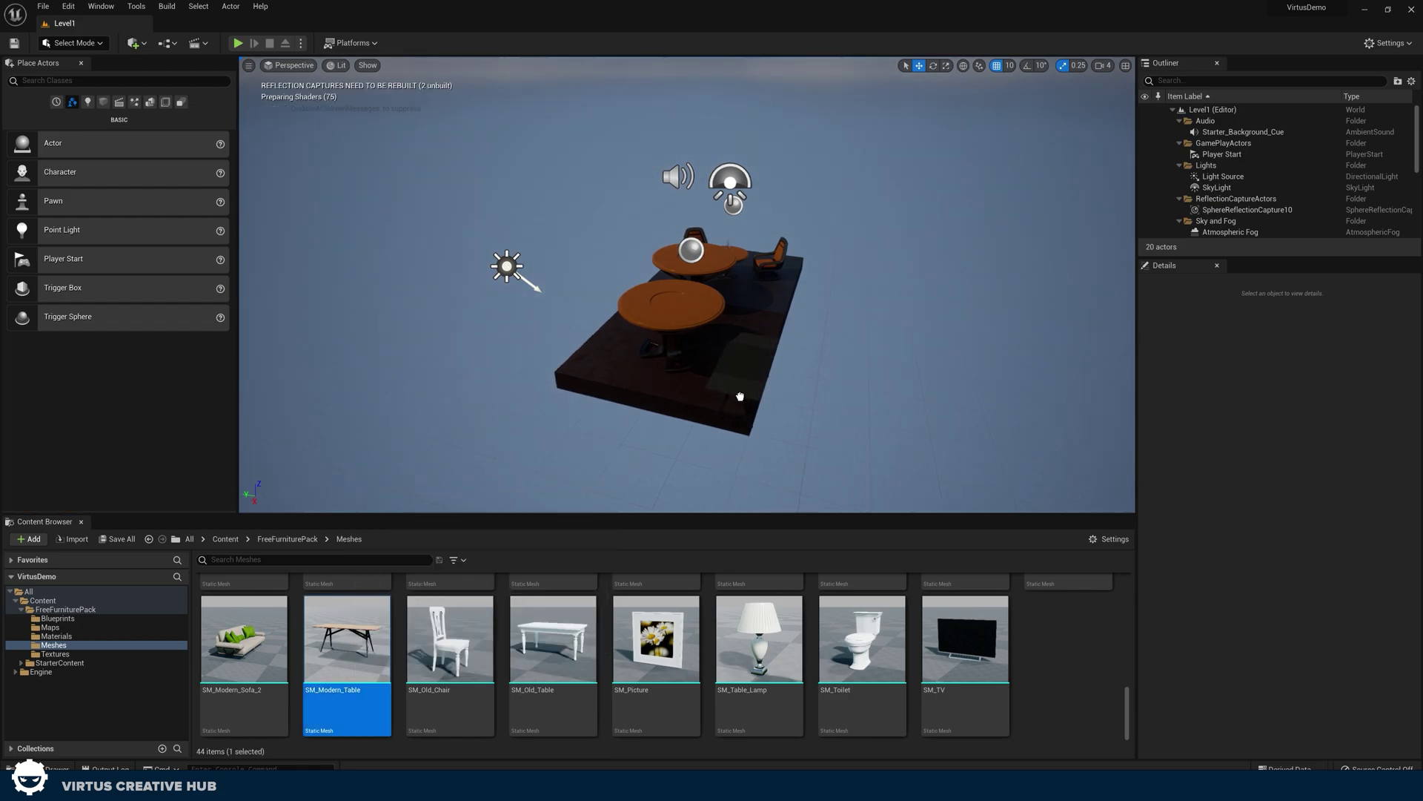
{"action": "scroll", "coordinate": [739, 399], "scroll_direction": "up", "scroll_amount": 6}
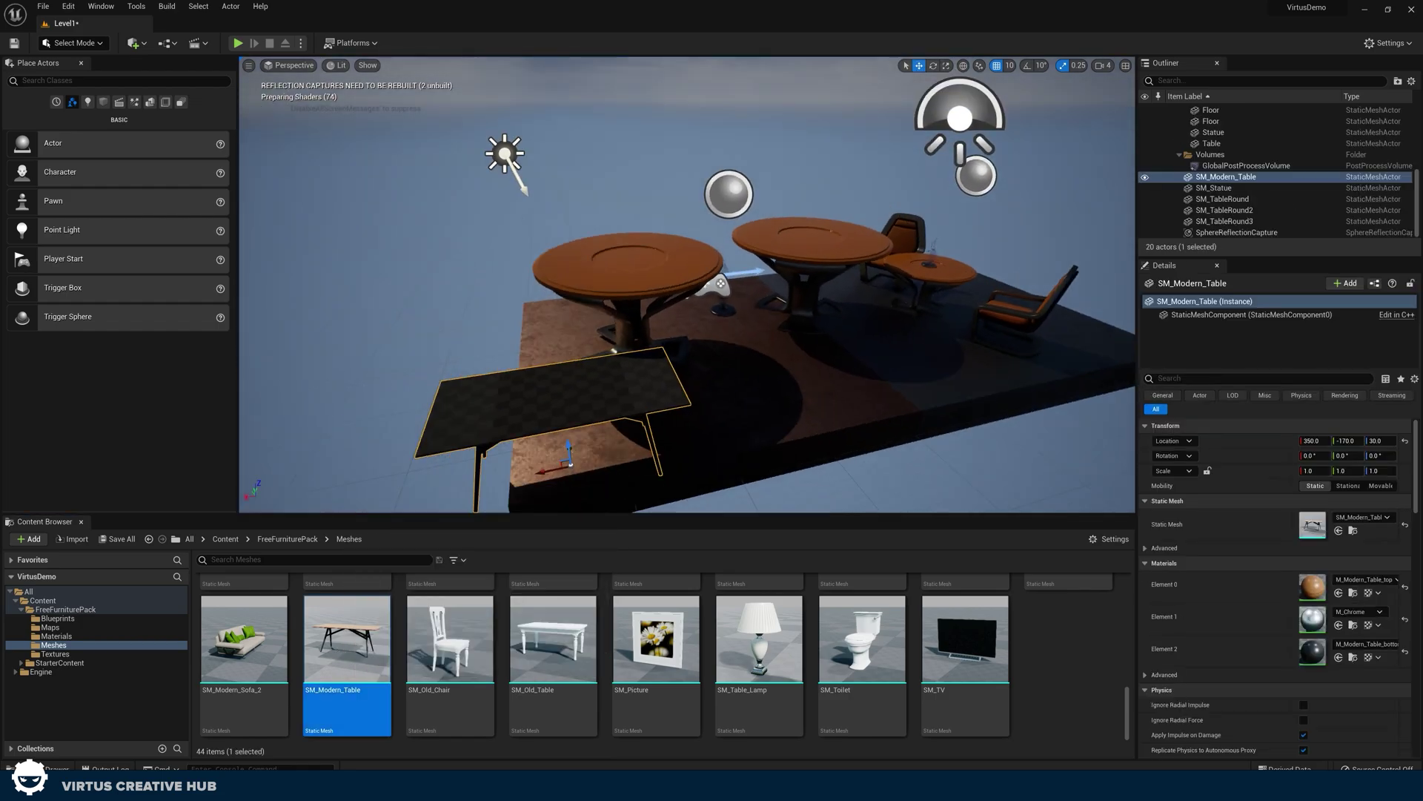
Step: Add the SM_Toilet mesh to the level and place the SM_TV mesh on the modern table, framing the TV
{"action": "left_click_drag", "start_coordinate": [877, 668], "coordinate": [797, 378]}
{"action": "left_click_drag", "start_coordinate": [965, 639], "coordinate": [541, 348]}
{"action": "scroll", "coordinate": [542, 348], "scroll_direction": "up", "scroll_amount": 8}
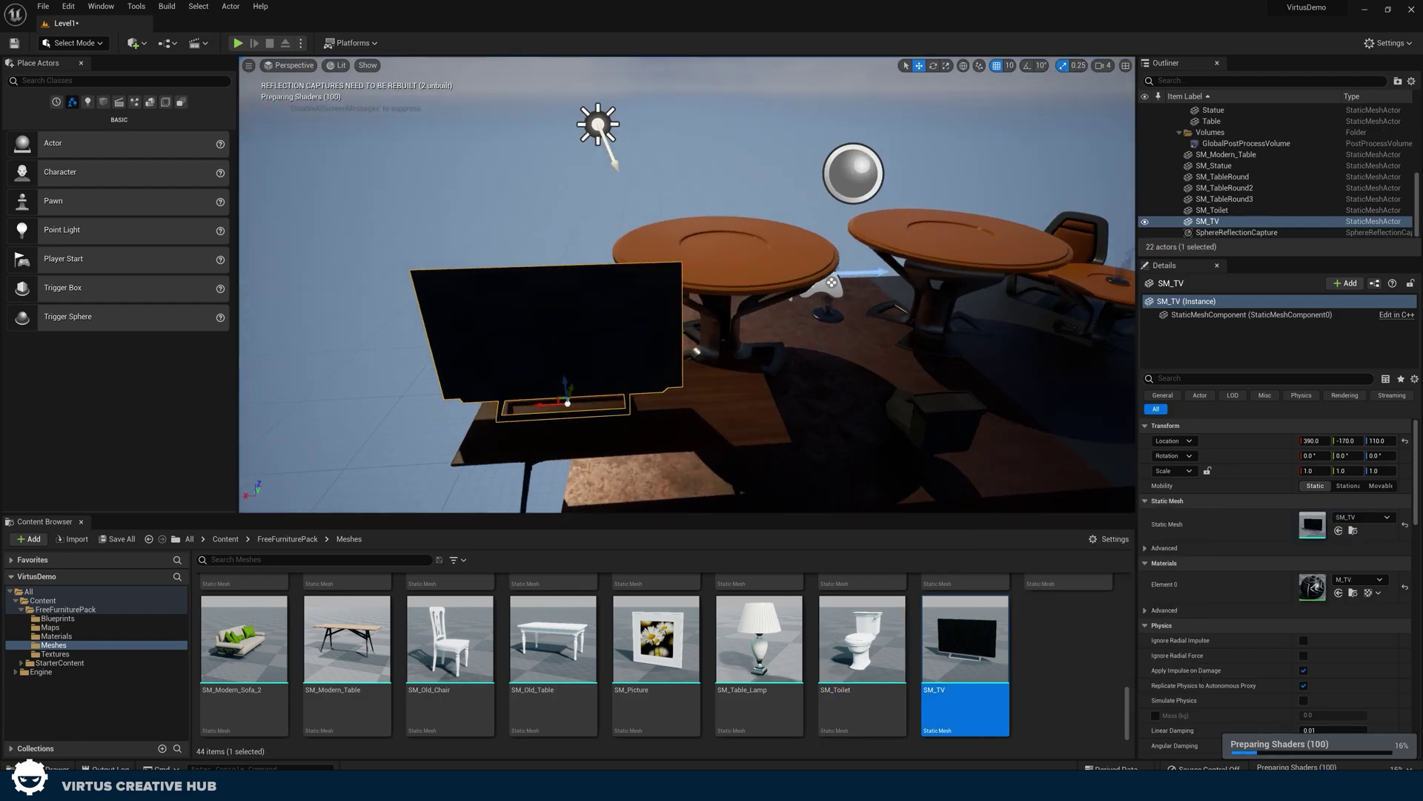
{"action": "key", "text": "f"}
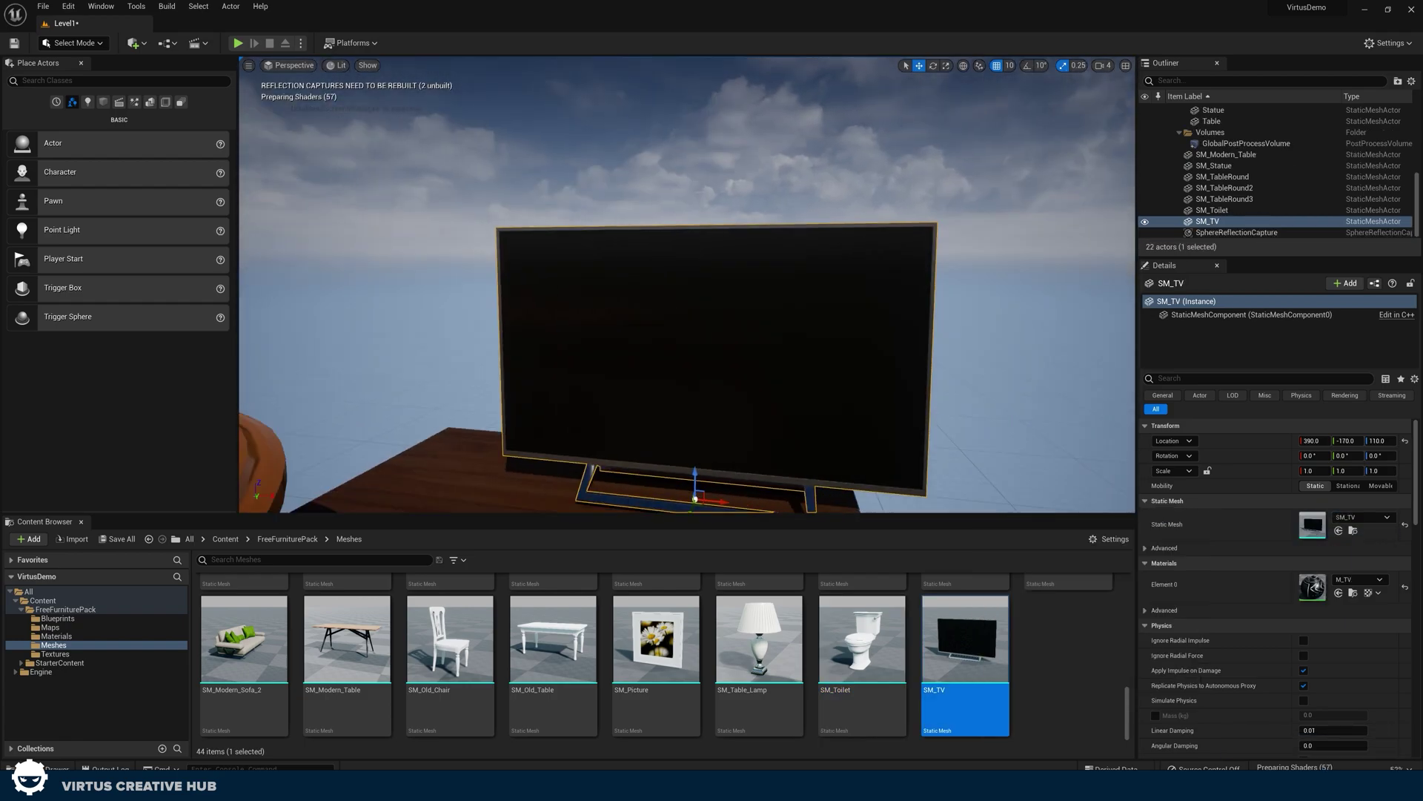
{"action": "right_click_drag", "start_coordinate": [649, 422], "coordinate": [649, 422]}
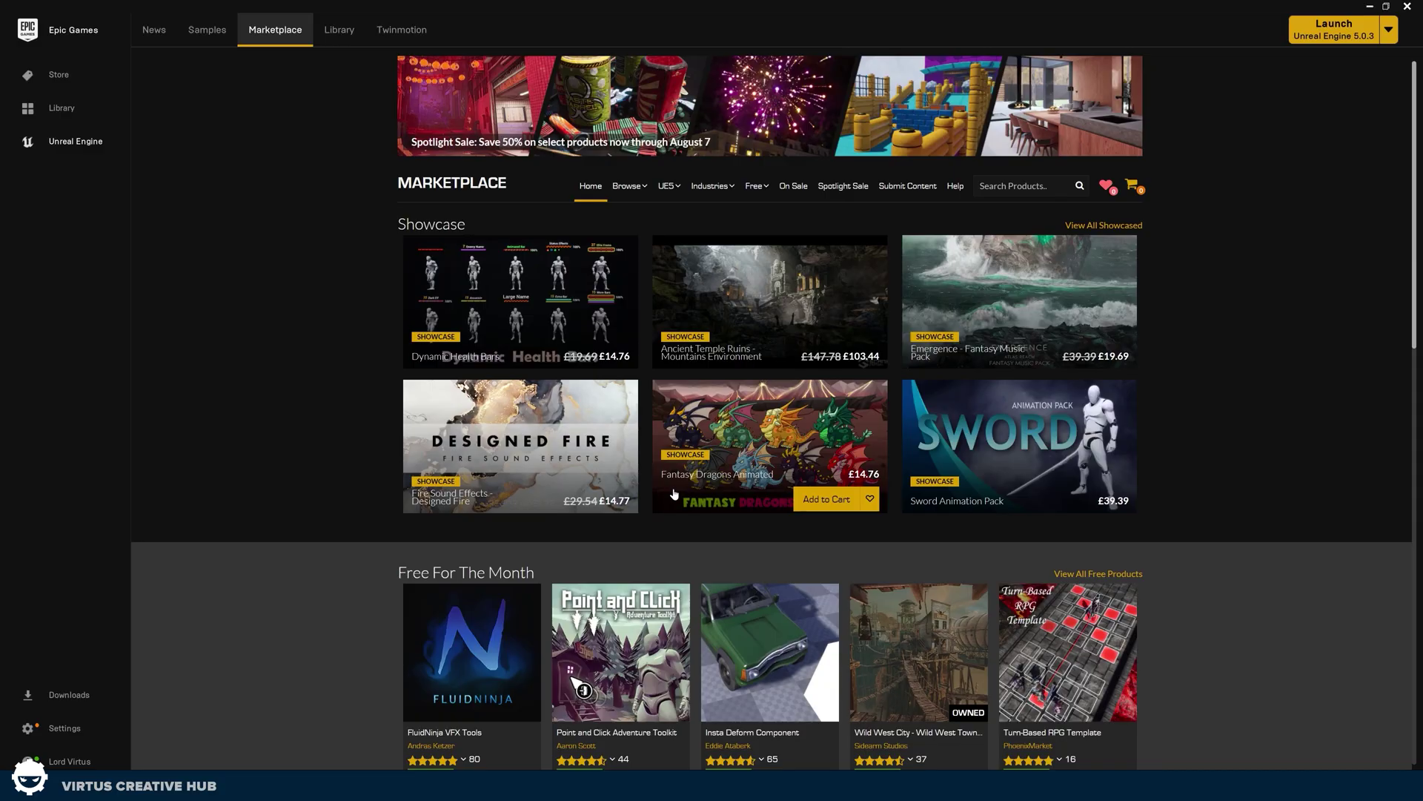
Step: Open Quixel Bridge from the Unreal Editor, maximize its window and look through the home page
{"action": "mouse_move", "coordinate": [629, 195]}
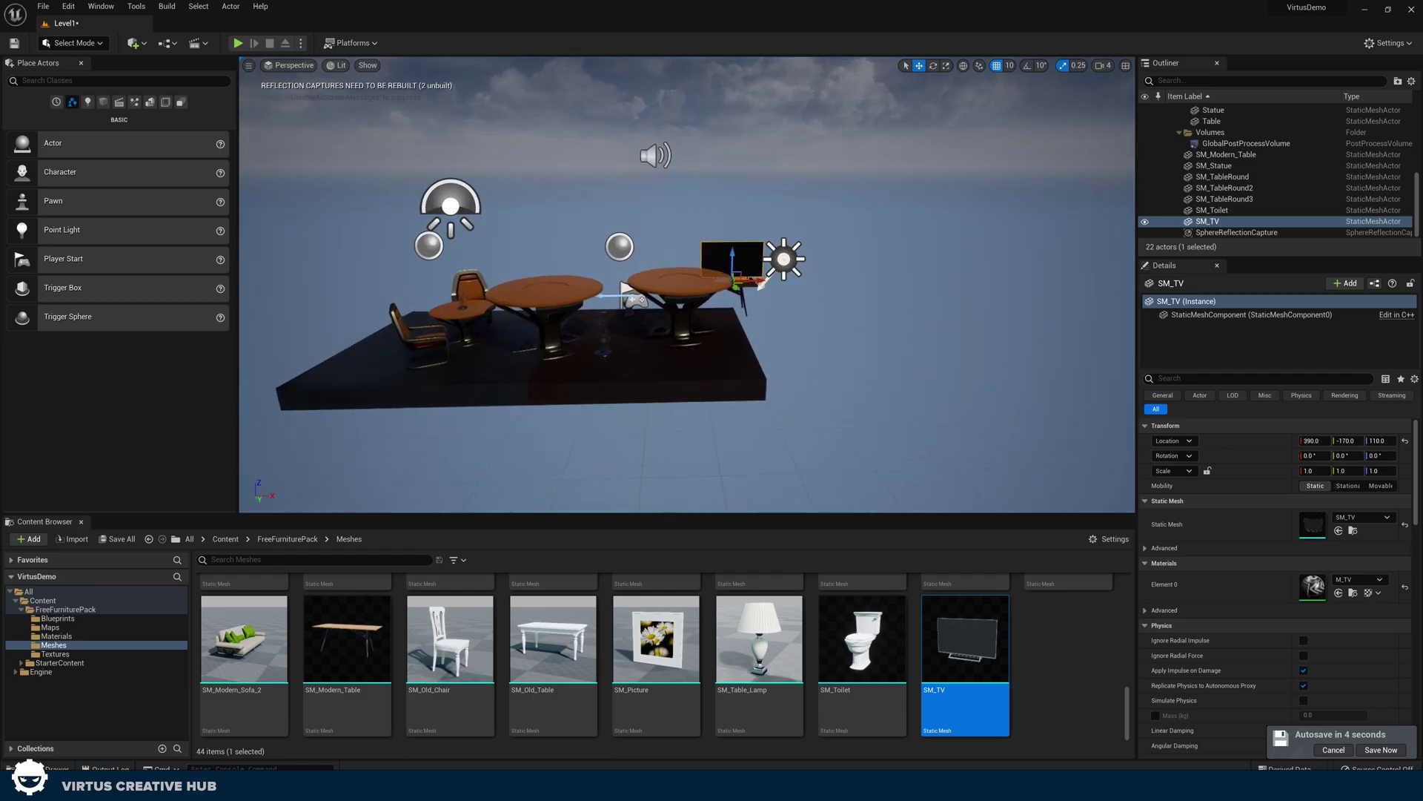
{"action": "left_click_drag", "start_coordinate": [564, 415], "coordinate": [651, 400], "text": "alt"}
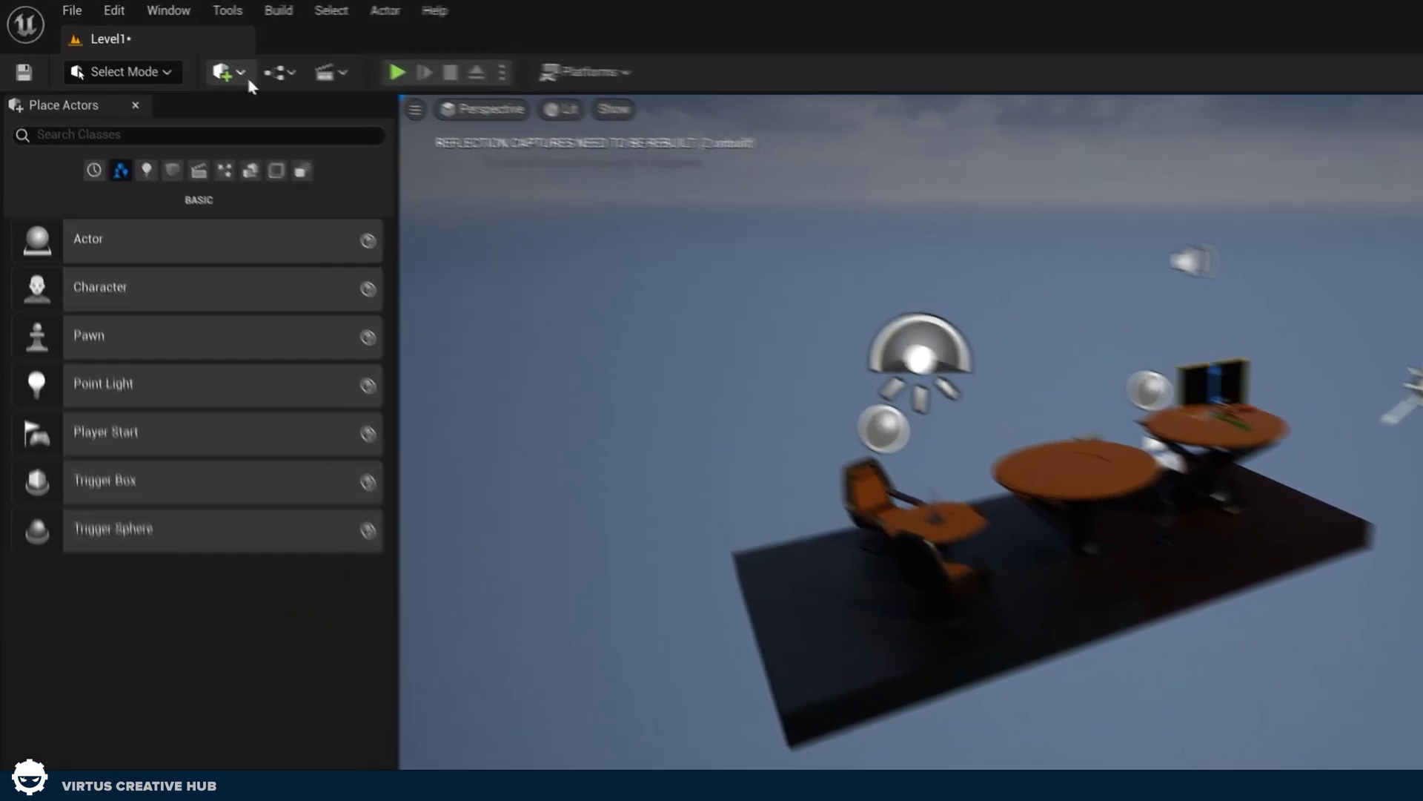
{"action": "left_click", "coordinate": [279, 72]}
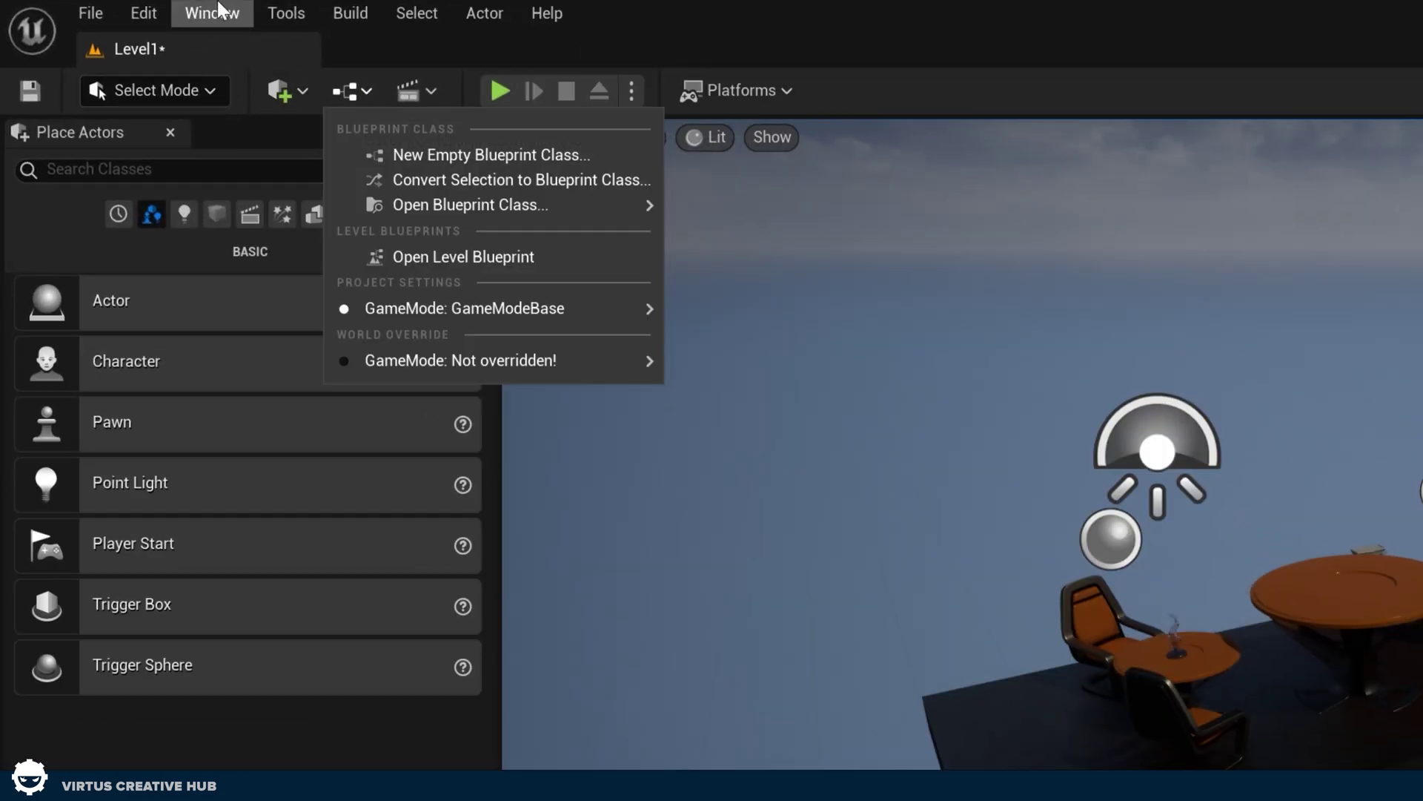
{"action": "left_click", "coordinate": [214, 13]}
{"action": "left_click", "coordinate": [314, 560]}
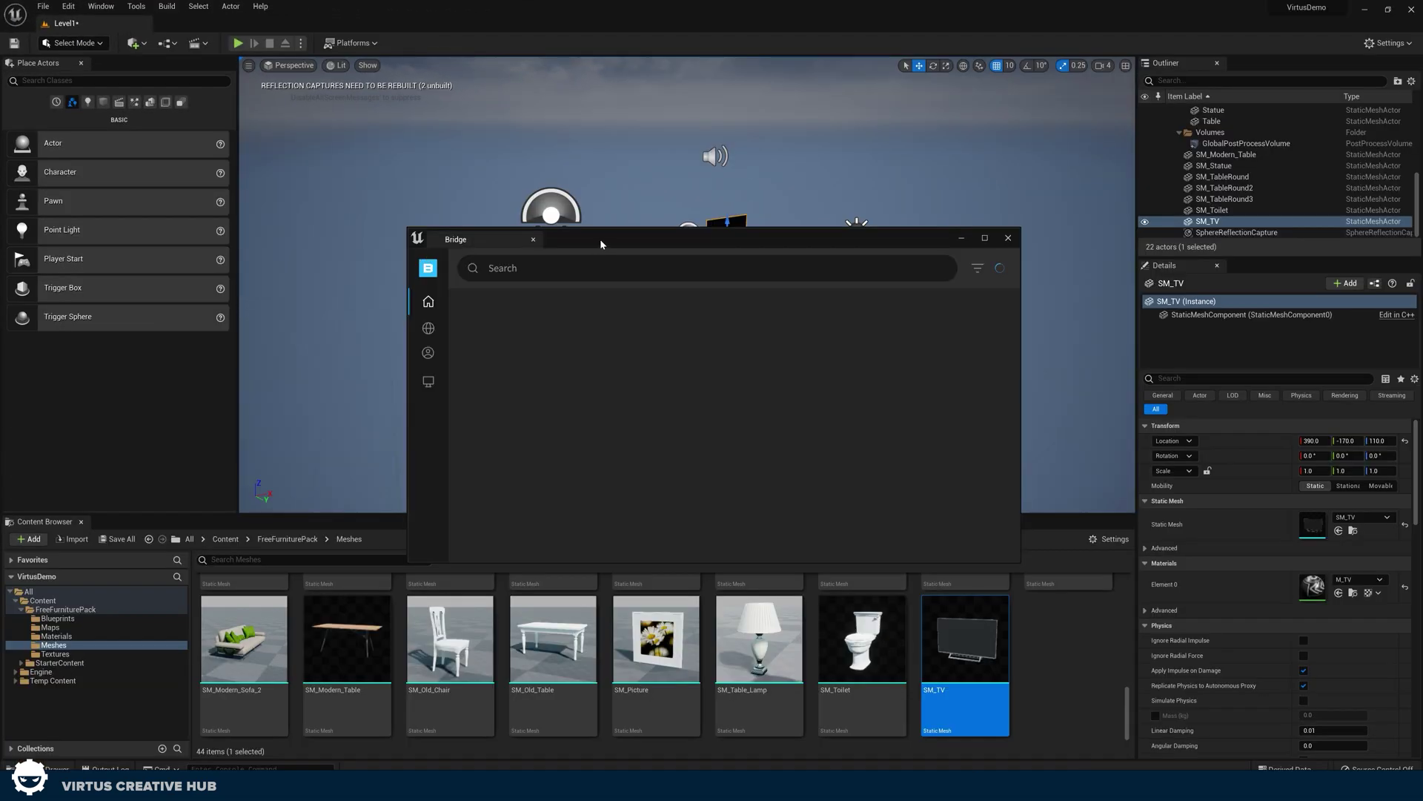
{"action": "double_click", "coordinate": [599, 239]}
{"action": "scroll", "coordinate": [519, 467], "scroll_direction": "down", "scroll_amount": 4}
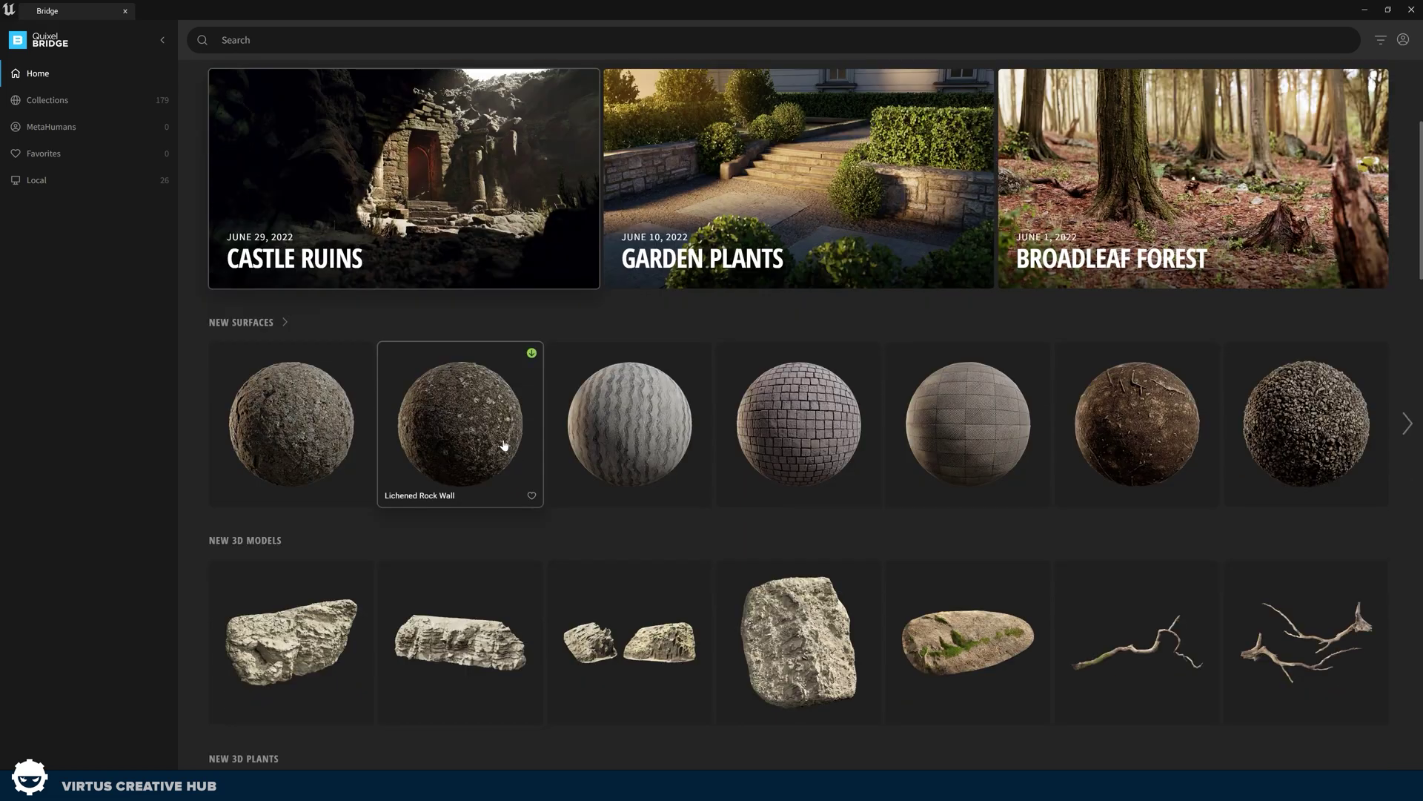
{"action": "scroll", "coordinate": [493, 428], "scroll_direction": "up", "scroll_amount": 3}
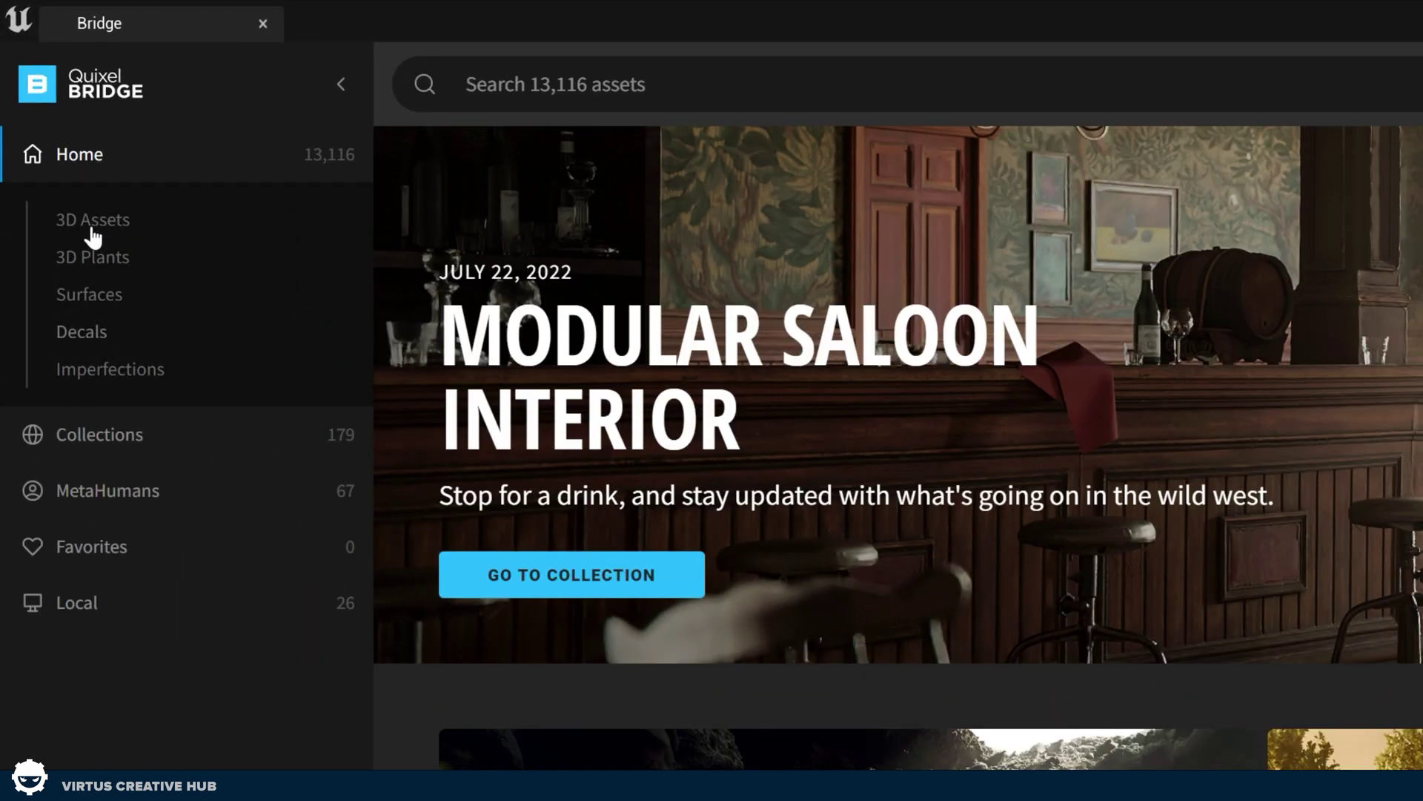
Step: Browse Bridge's 3D Assets to Building / Pillar and download the Wooden Post at Medium Quality
{"action": "left_click", "coordinate": [91, 232]}
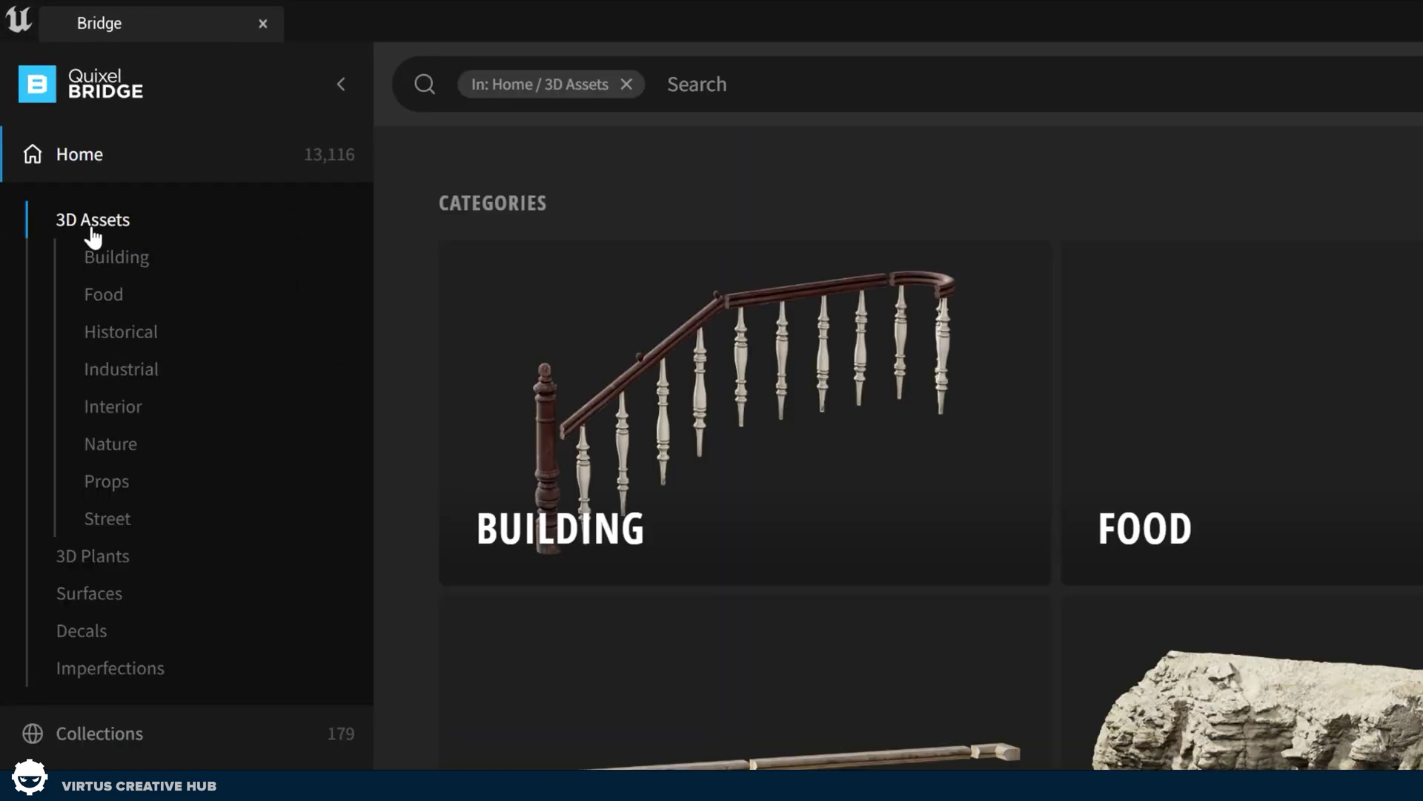
{"action": "left_click", "coordinate": [762, 453]}
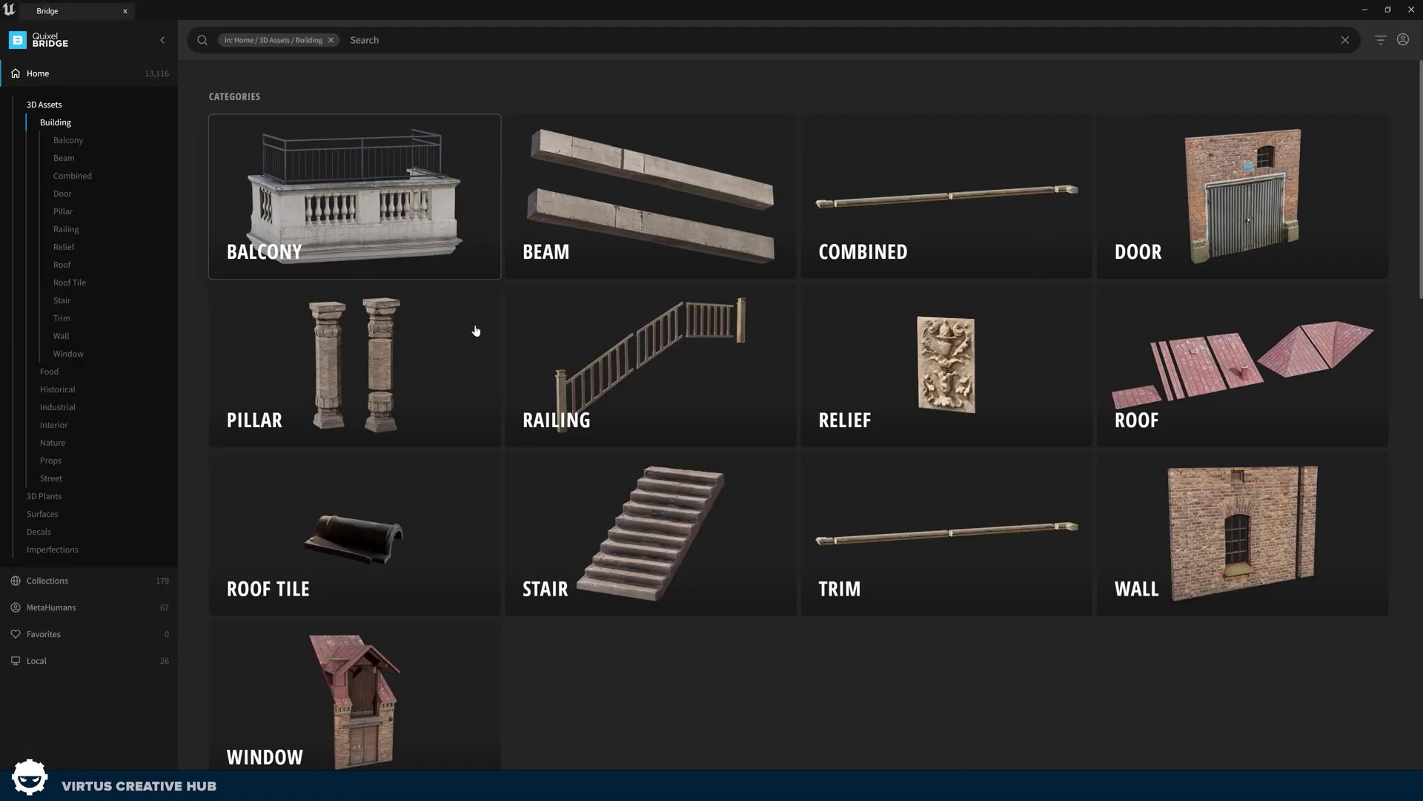
{"action": "left_click", "coordinate": [378, 331]}
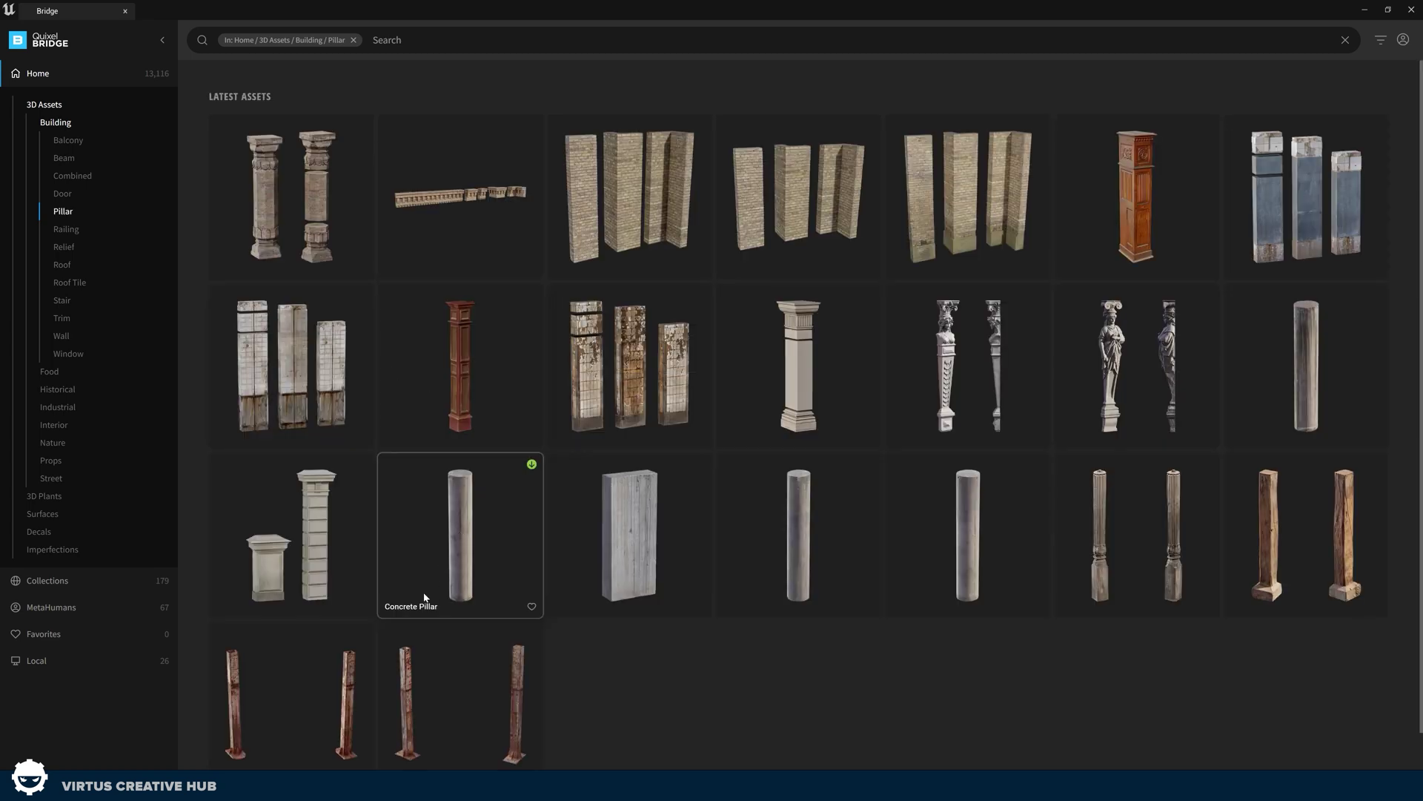
{"action": "scroll", "coordinate": [308, 663], "scroll_direction": "down", "scroll_amount": 1}
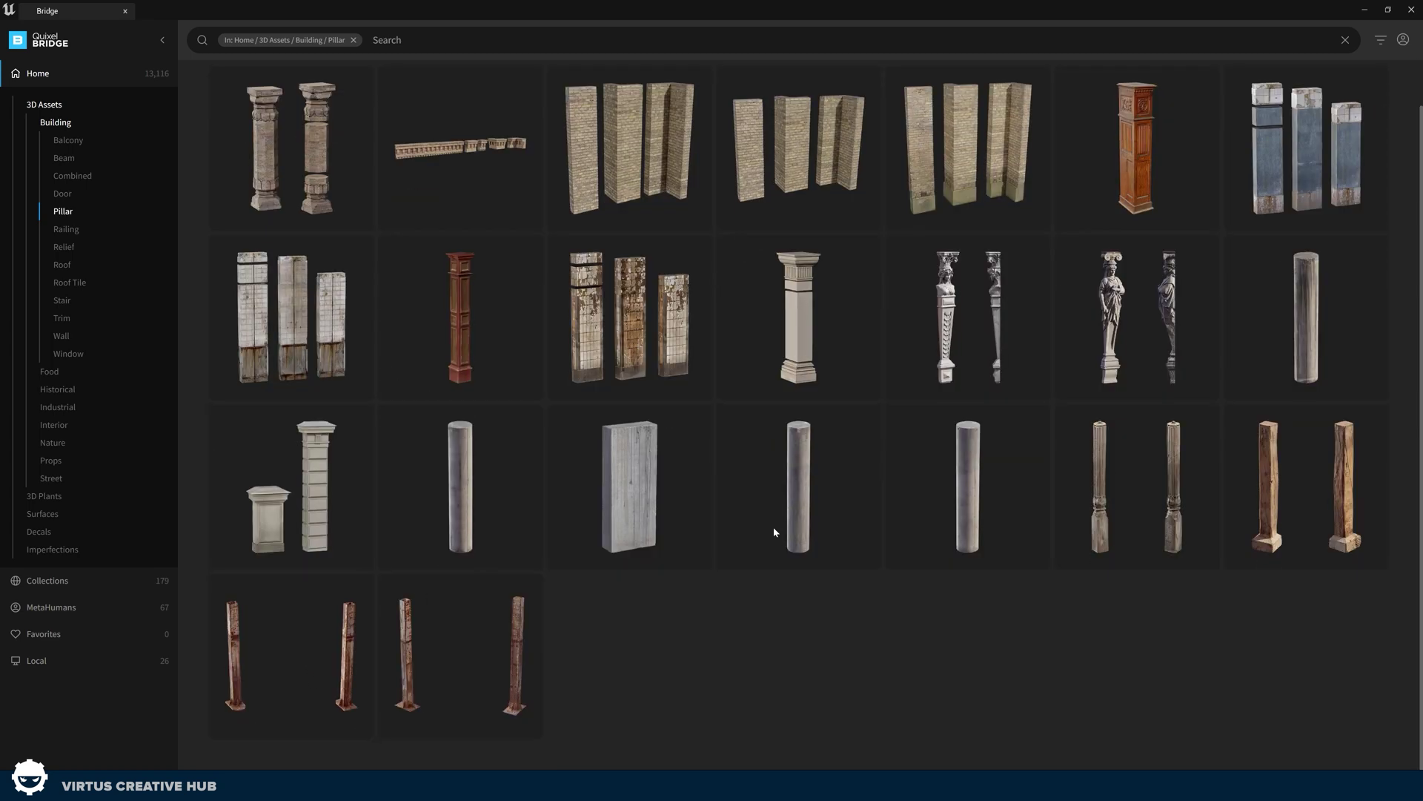
{"action": "left_click", "coordinate": [1292, 469]}
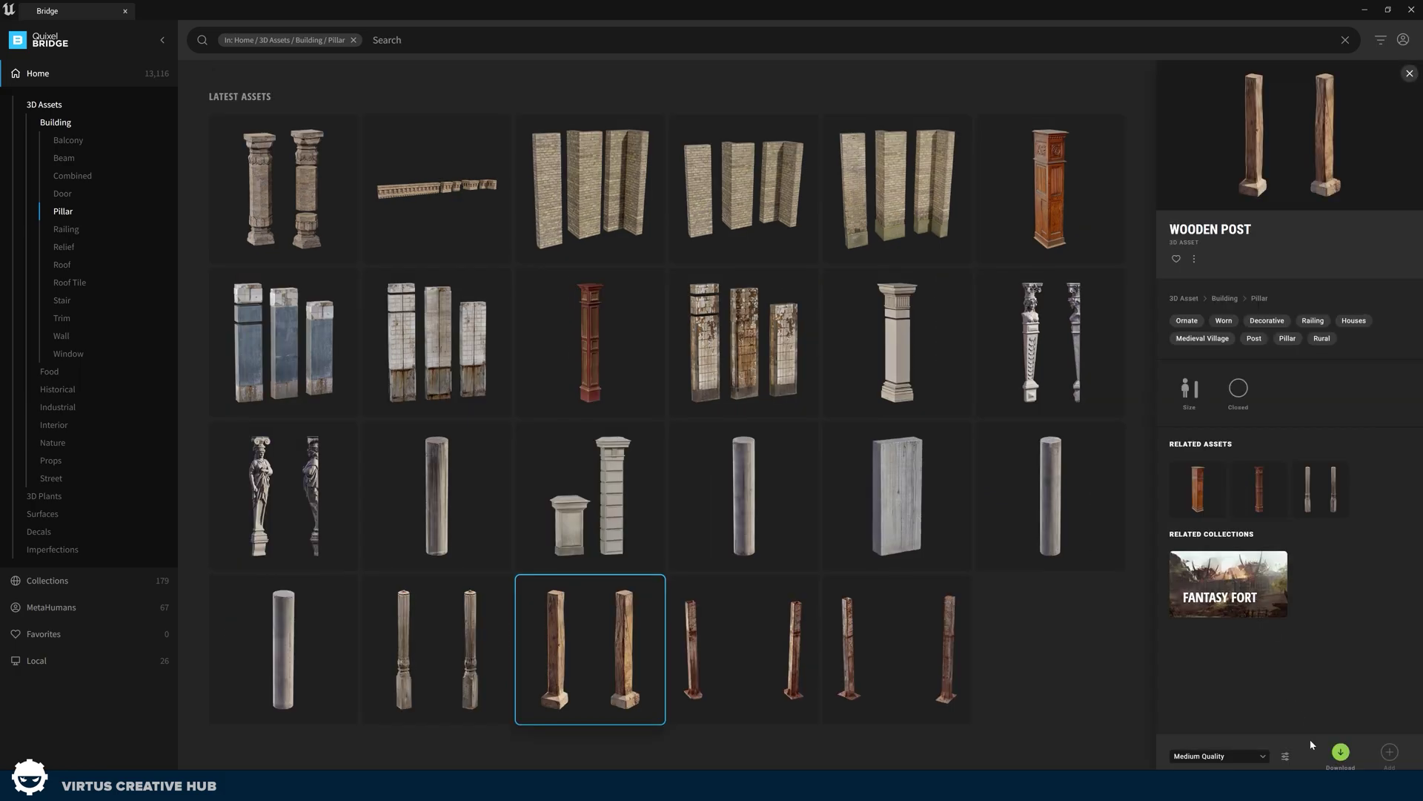
{"action": "left_click", "coordinate": [1343, 759]}
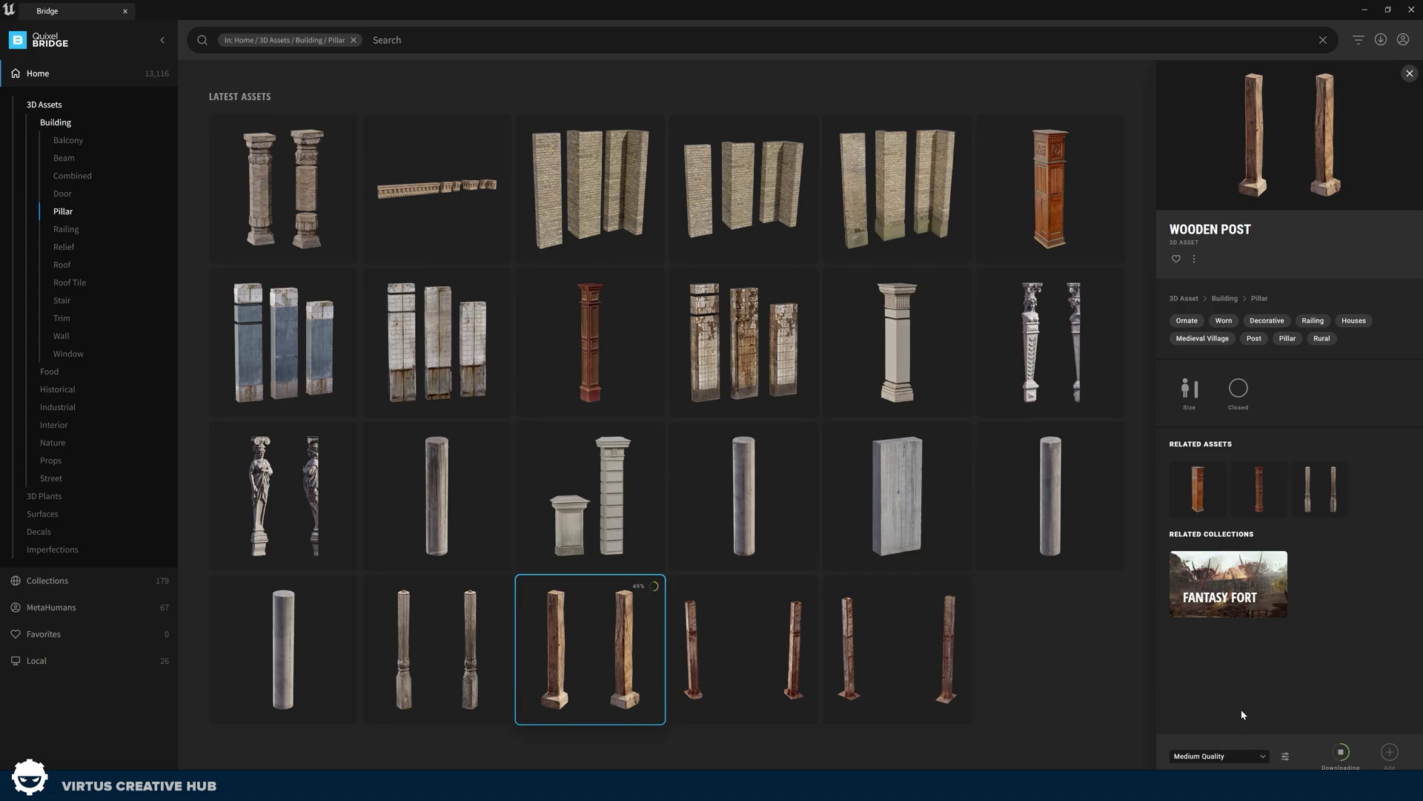
Step: Check the project's Content folder, add the downloaded Wooden Post to the project from Bridge and return to the editor
{"action": "left_click", "coordinate": [1367, 10]}
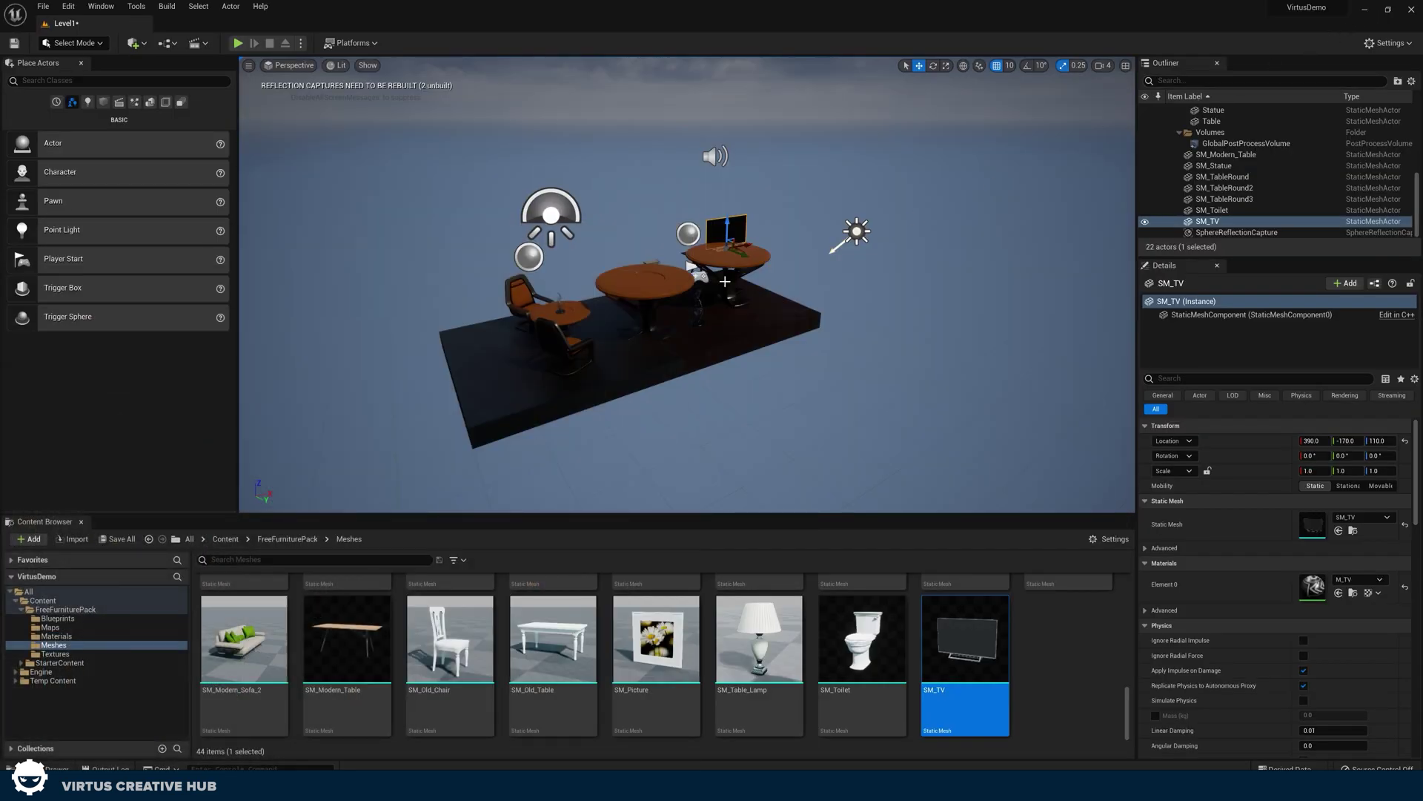
{"action": "left_click", "coordinate": [14, 601]}
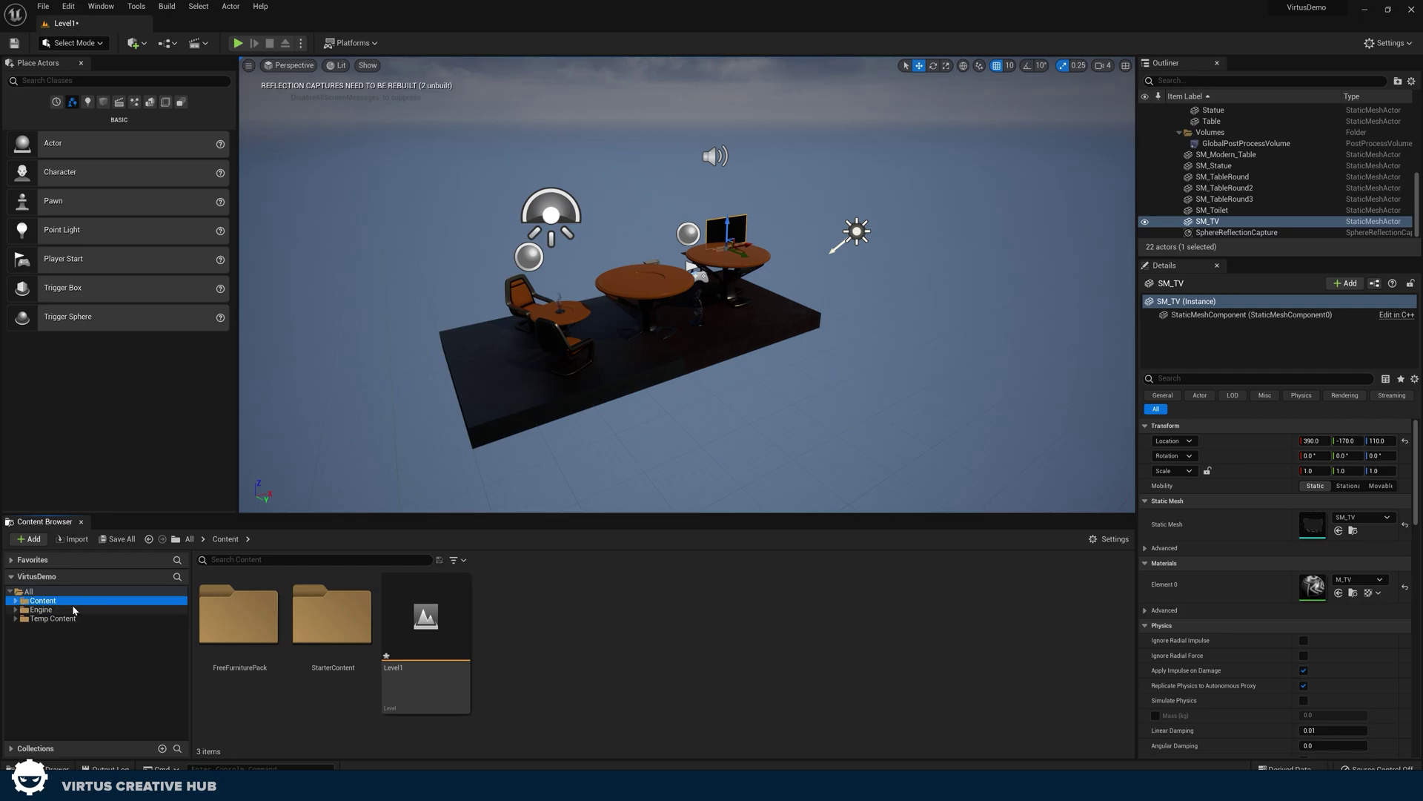
{"action": "left_click", "coordinate": [541, 730]}
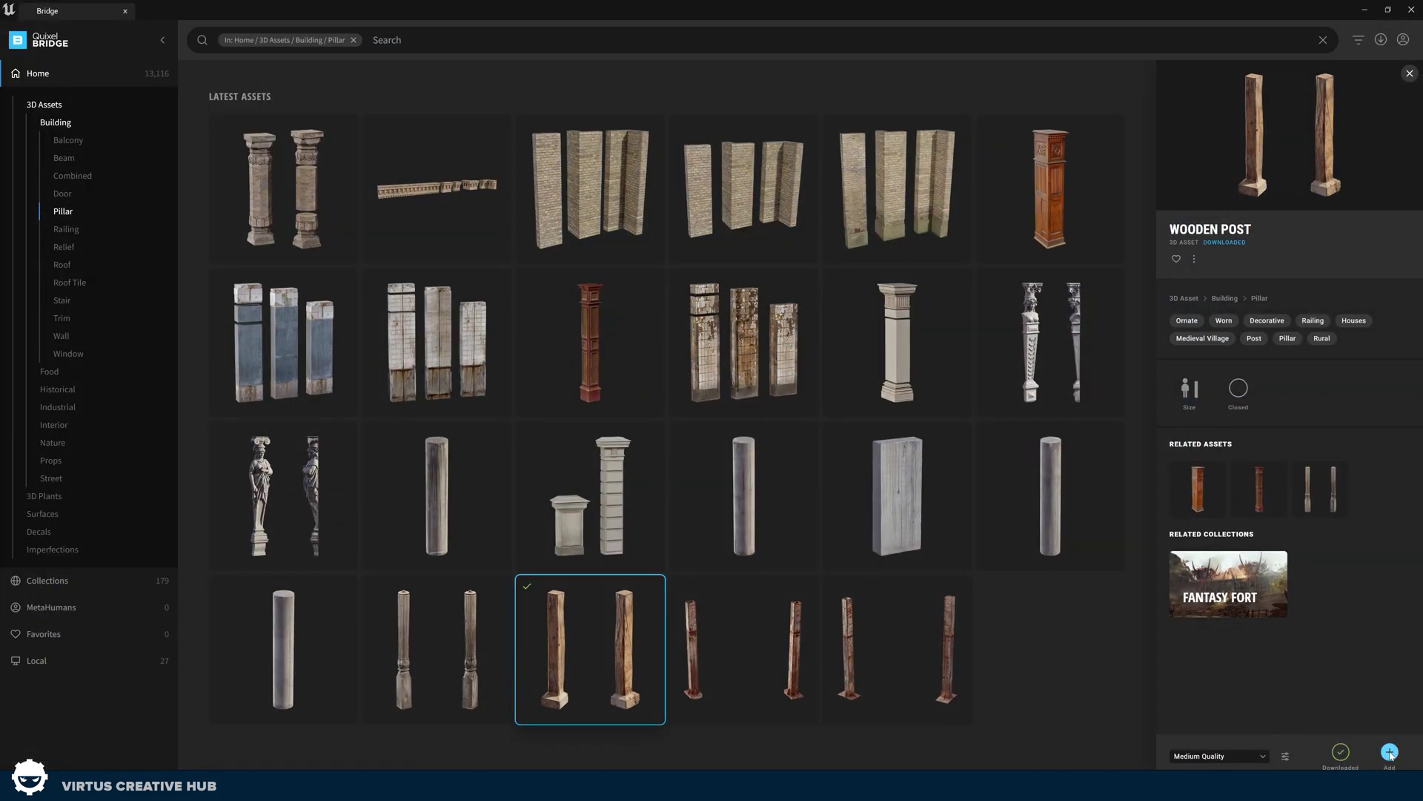
{"action": "left_click", "coordinate": [1390, 752]}
{"action": "left_click", "coordinate": [1366, 12]}
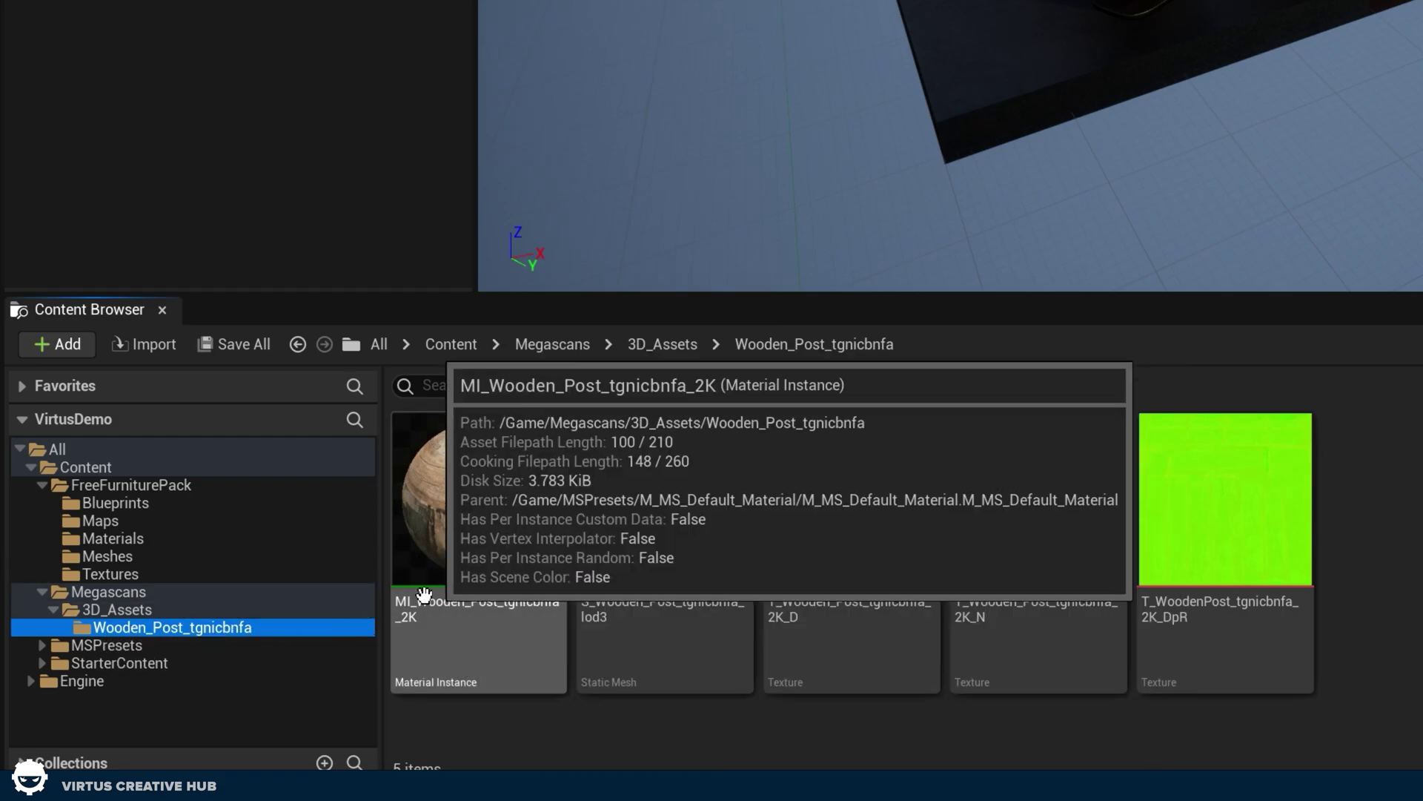
Step: Place the Wooden Post static mesh on top of the middle round table and inspect it up close
{"action": "left_click", "coordinate": [658, 583]}
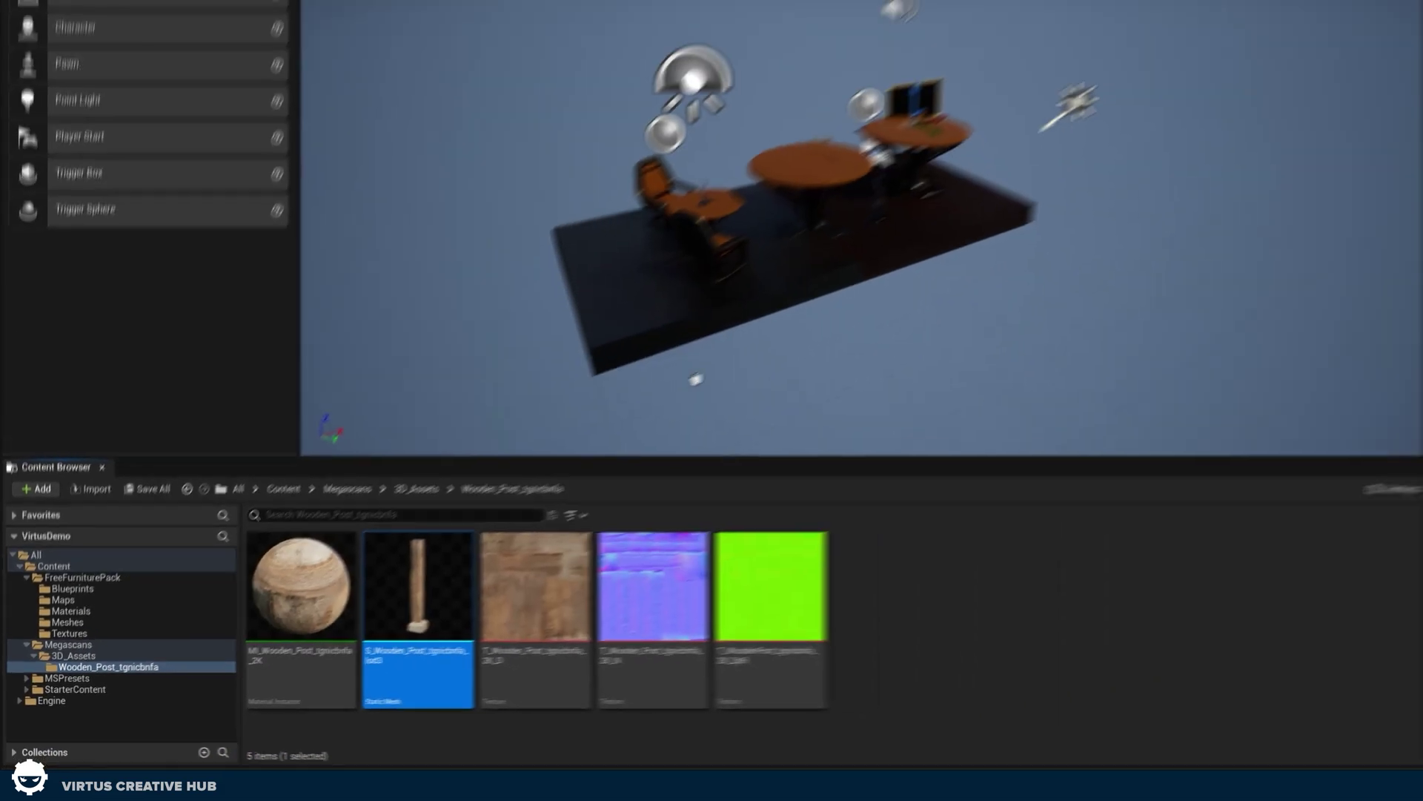
{"action": "left_click_drag", "start_coordinate": [417, 586], "coordinate": [869, 172]}
{"action": "key", "text": "f"}
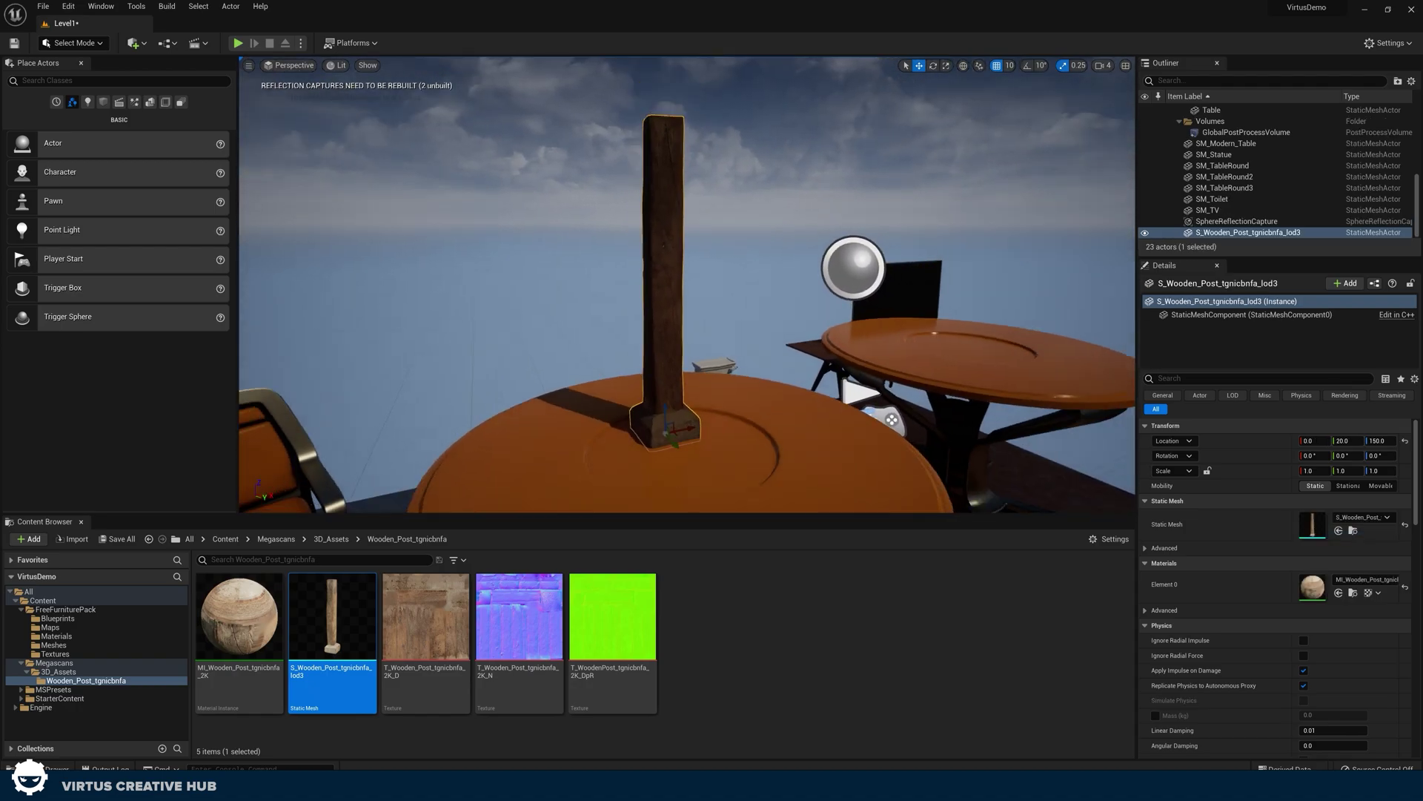
{"action": "left_click_drag", "start_coordinate": [665, 422], "coordinate": [670, 406]}
{"action": "right_click_drag", "start_coordinate": [670, 407], "coordinate": [712, 386]}
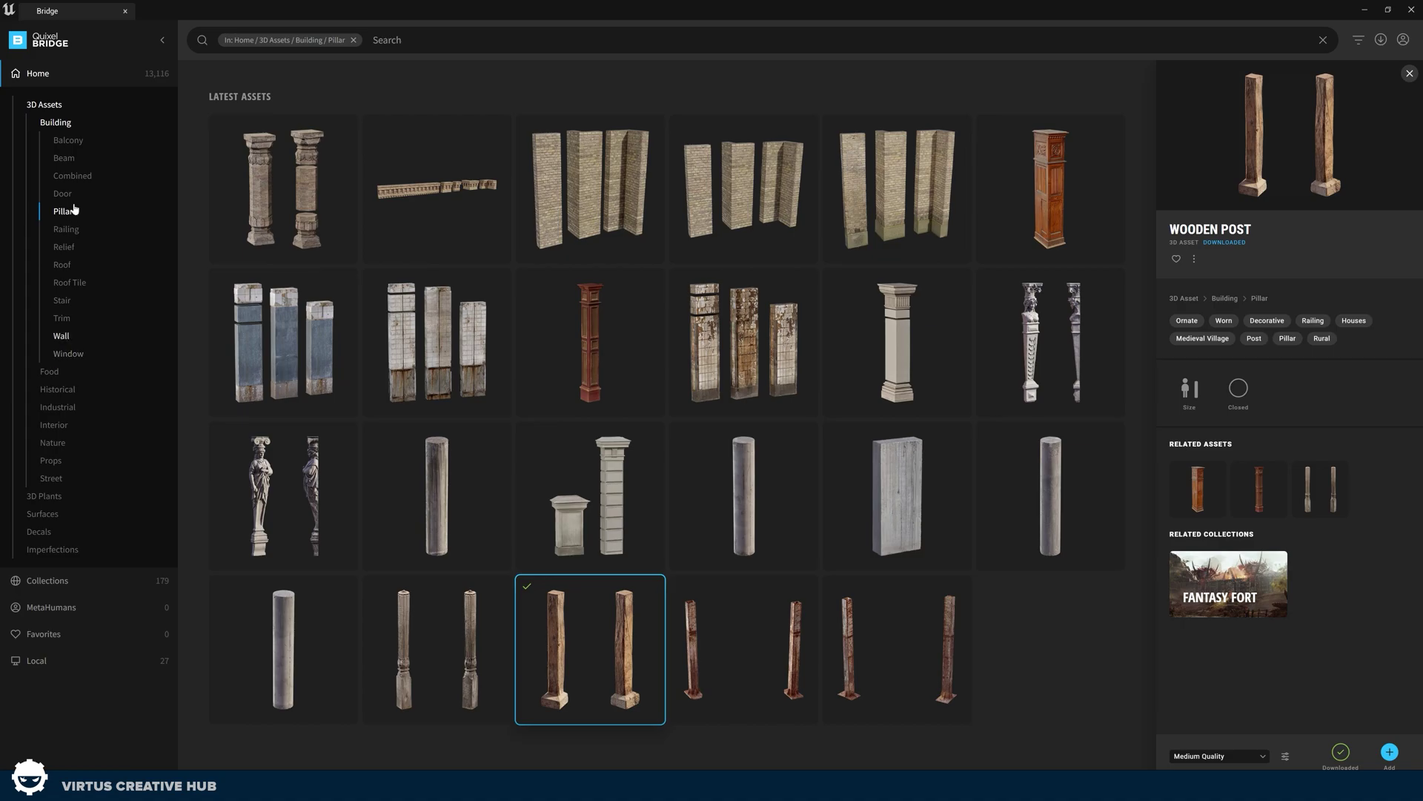
Step: Browse Bridge's Door and Street categories and download the Modular Concrete Median End at Medium Quality
{"action": "left_click", "coordinate": [74, 199]}
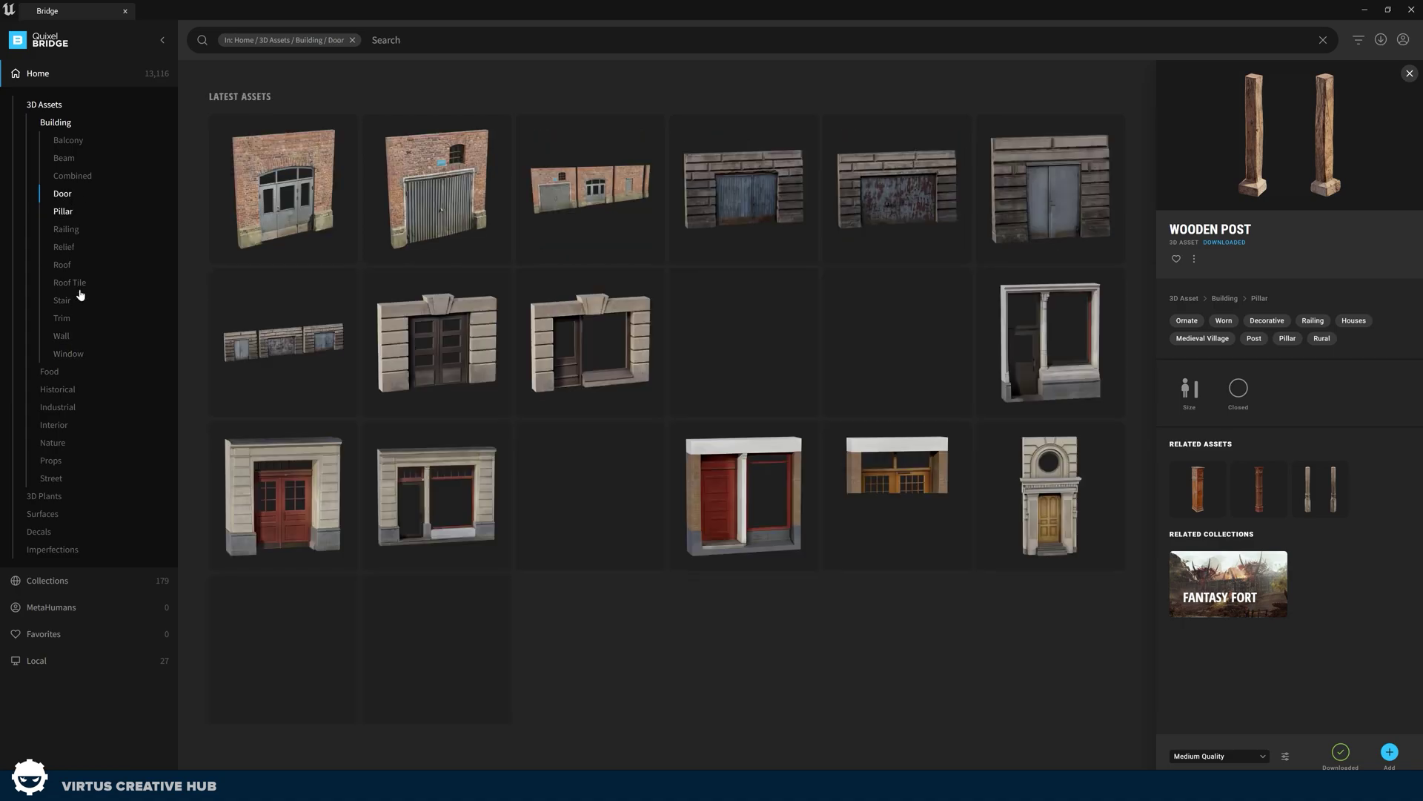
{"action": "left_click", "coordinate": [53, 477]}
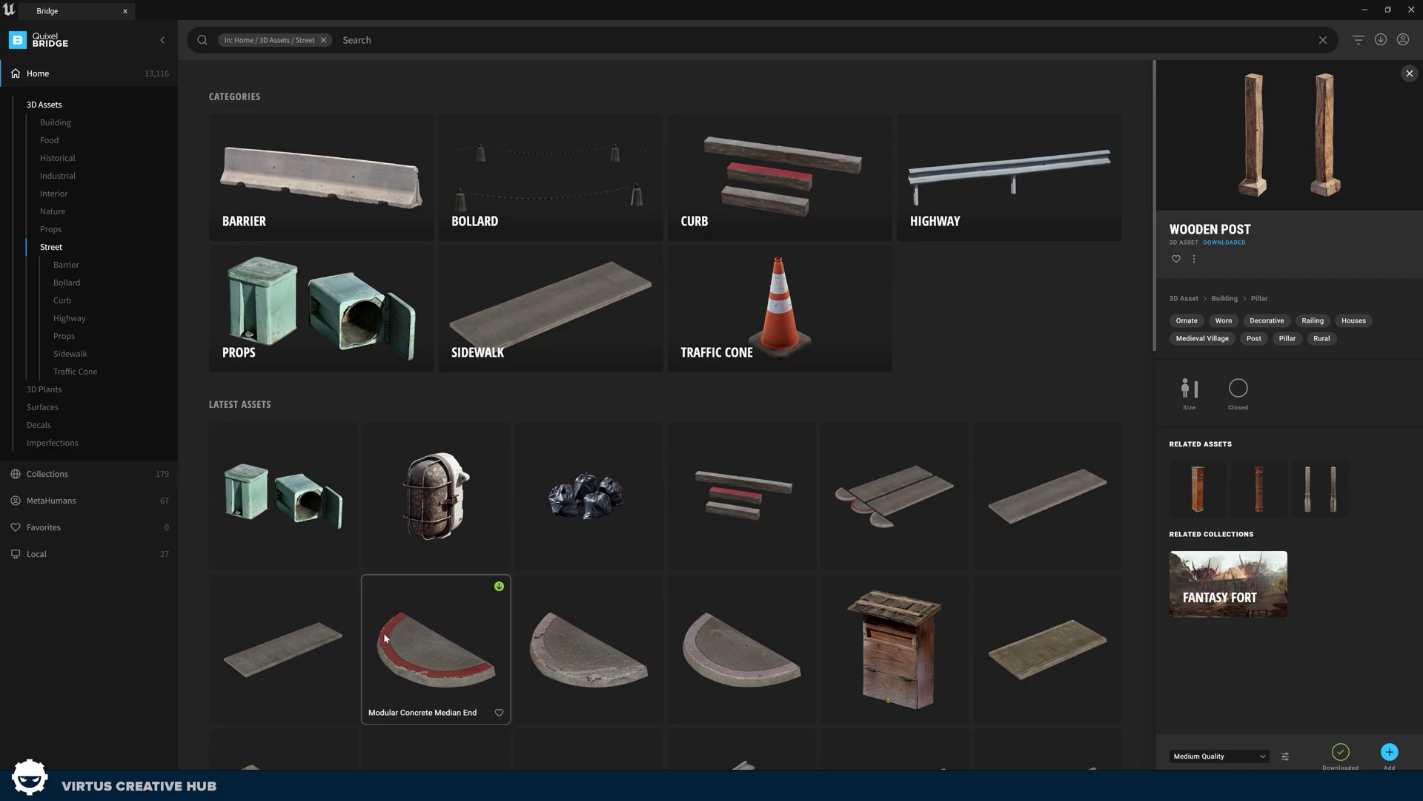
{"action": "left_click", "coordinate": [413, 659]}
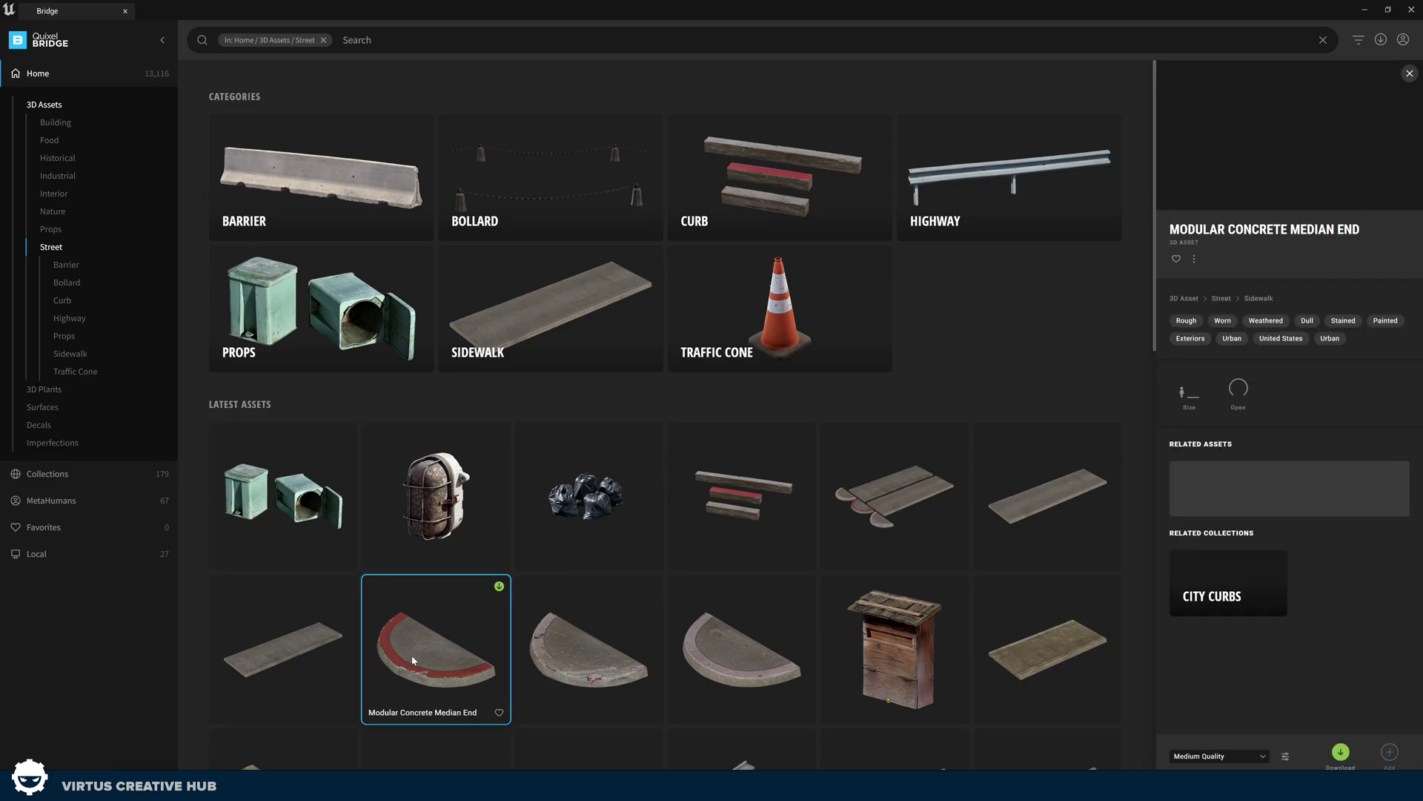
{"action": "left_click", "coordinate": [1341, 753]}
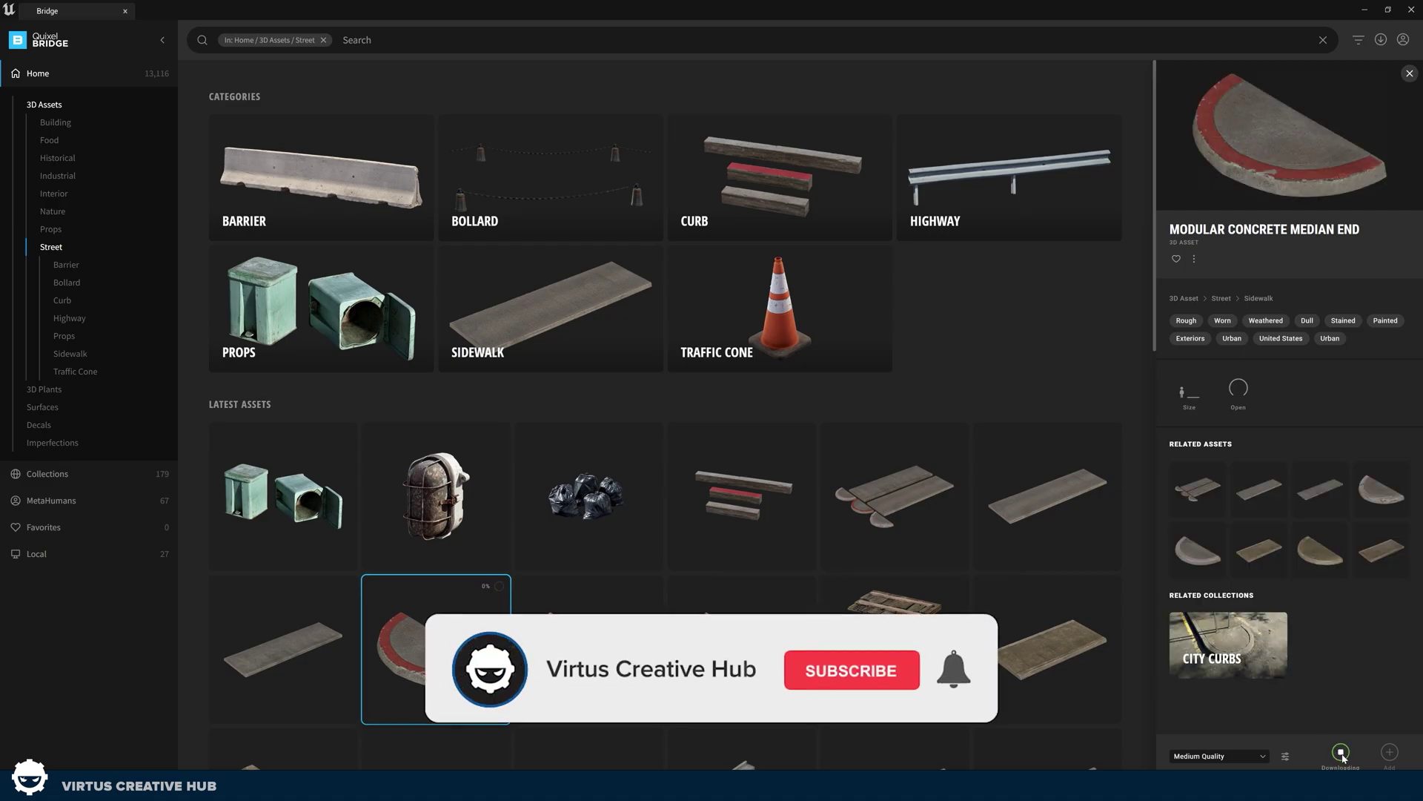